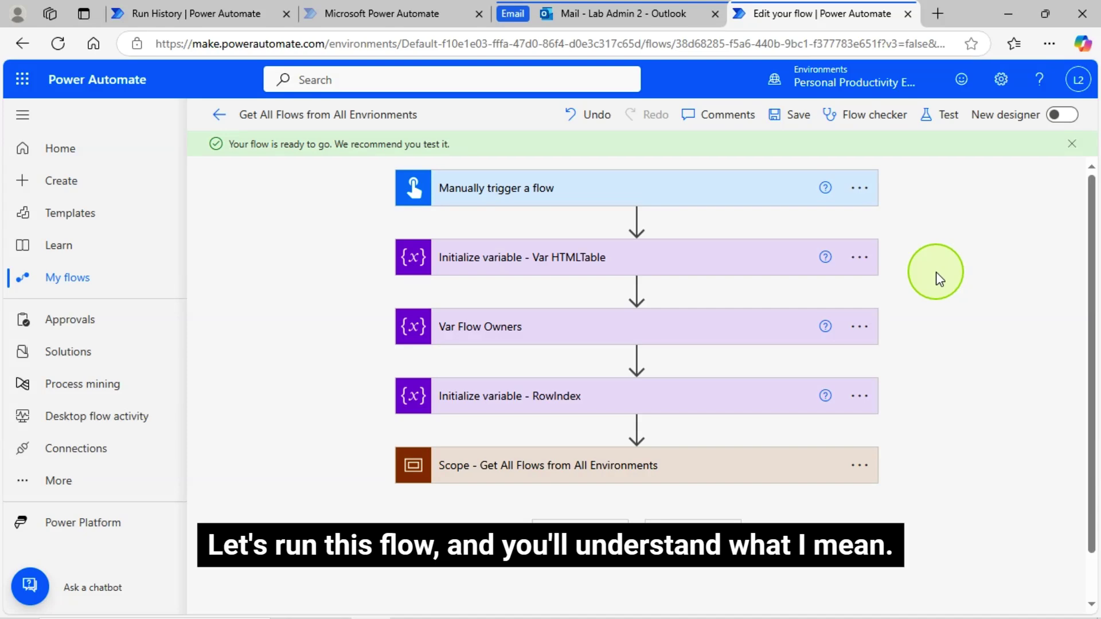
Run a manual test of the Get All Flows from All Envrionments flow and close the run confirmation.
left_click(942, 119)
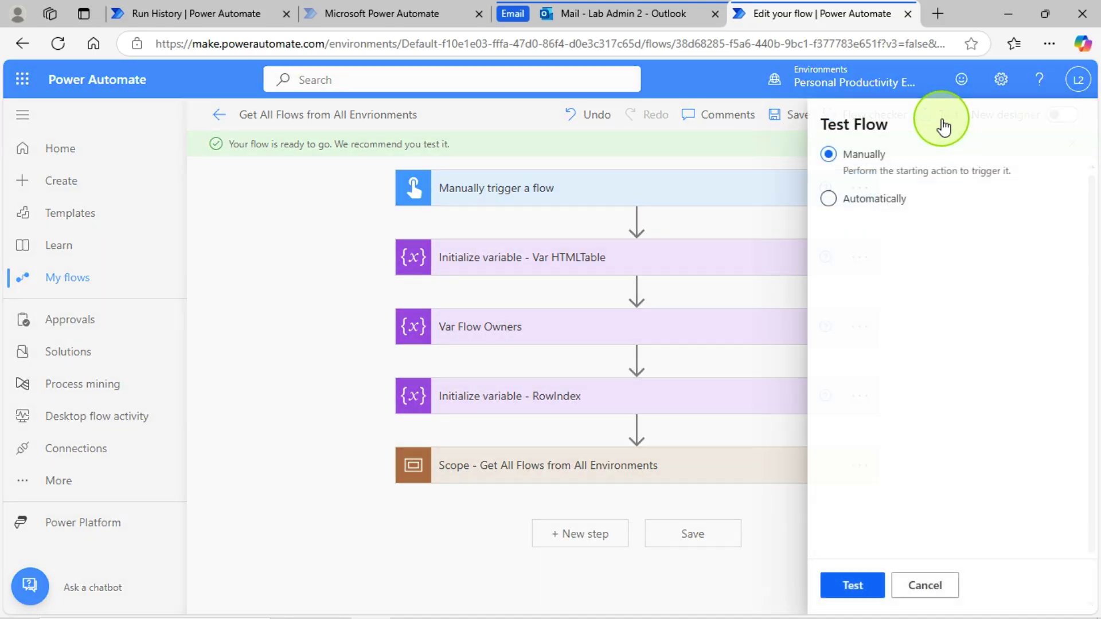
left_click(824, 584)
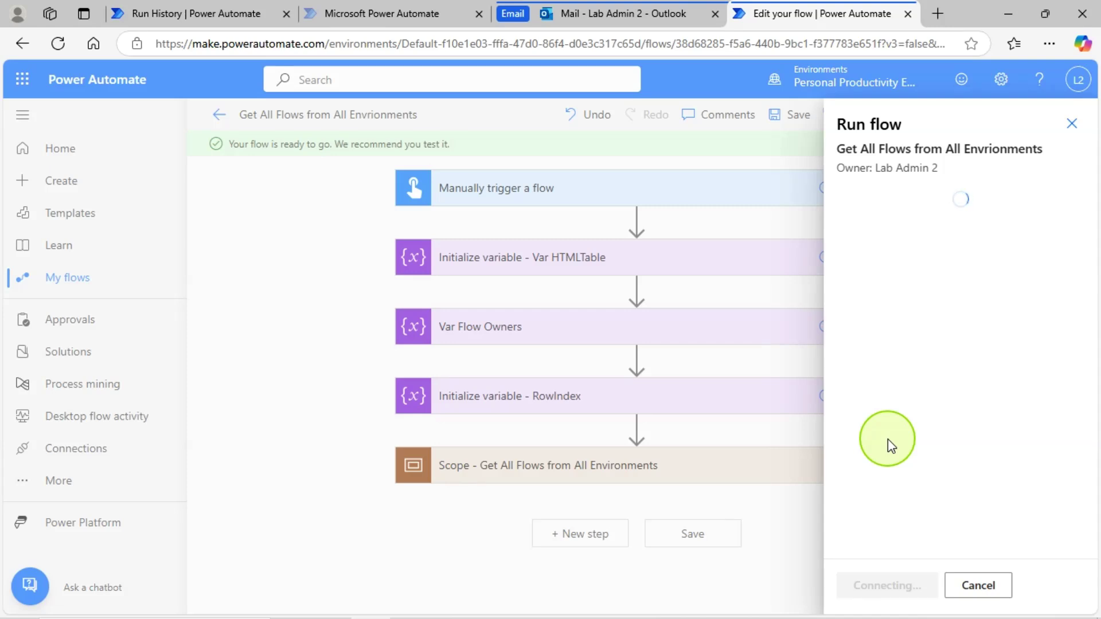
left_click(889, 583)
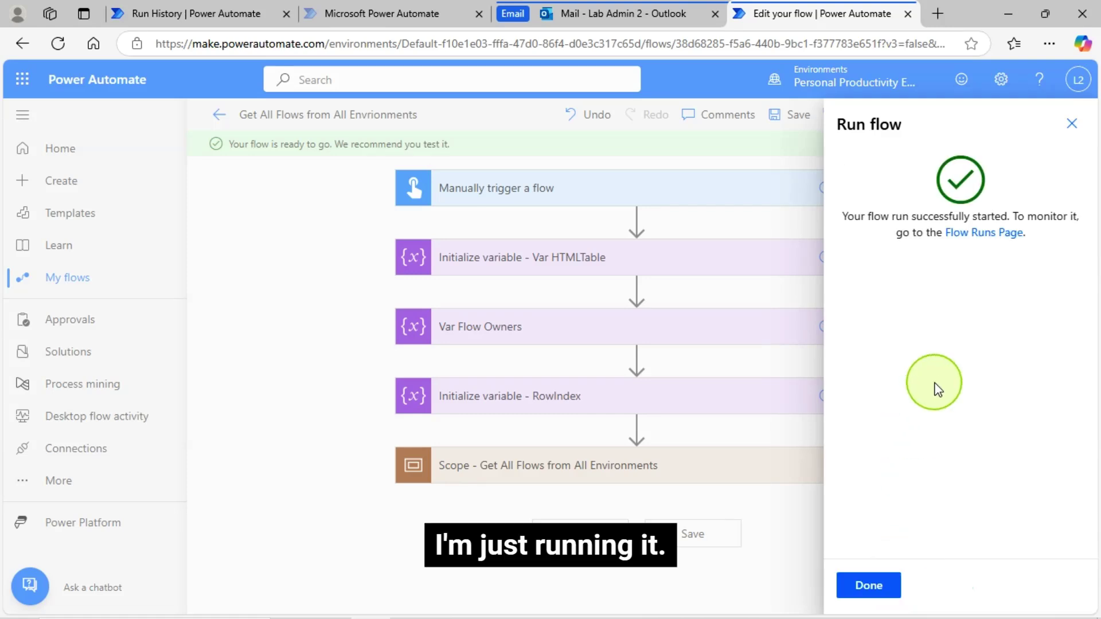
left_click(869, 580)
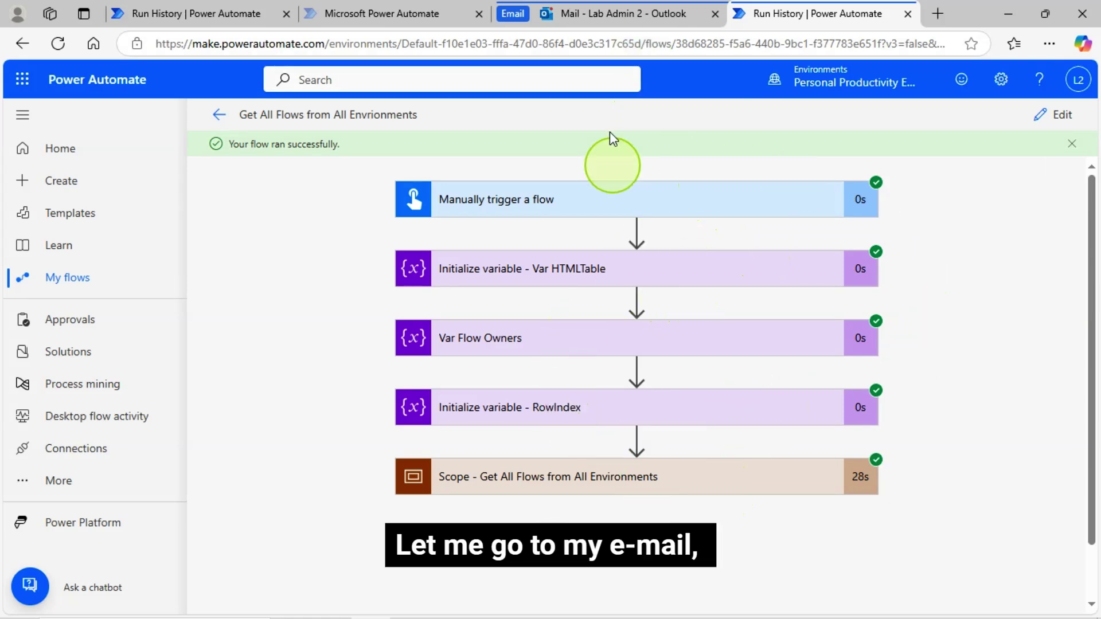
Switch to Outlook, open the newest List of all Power Automate flows Report email and examine its table of flows, owners, states and environments.
left_click(628, 12)
left_click(347, 238)
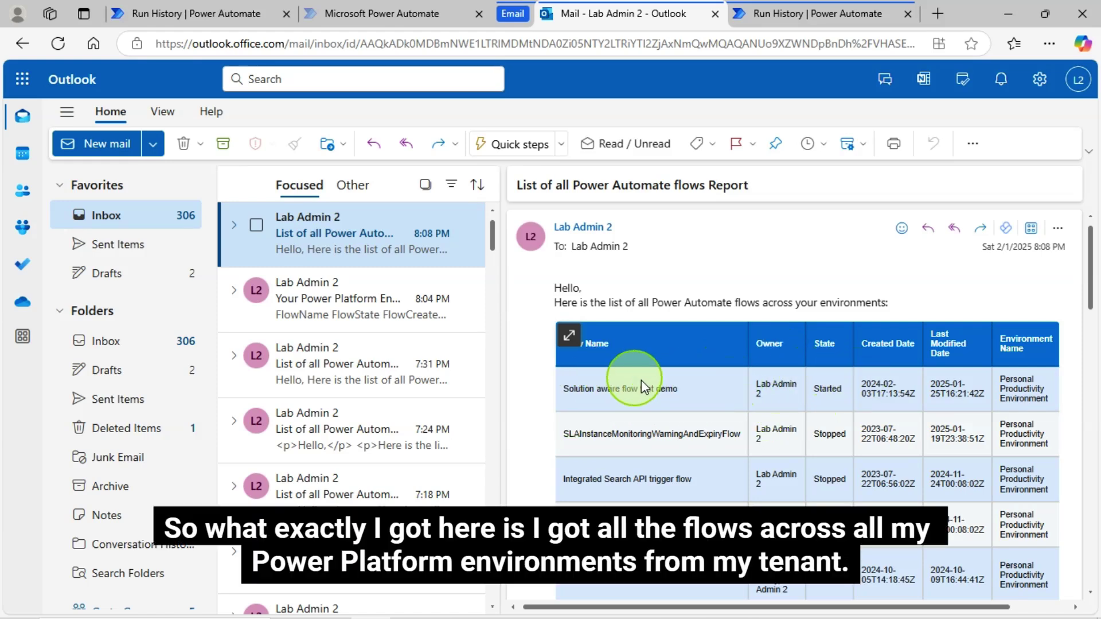
scroll(693, 383, "down", 1)
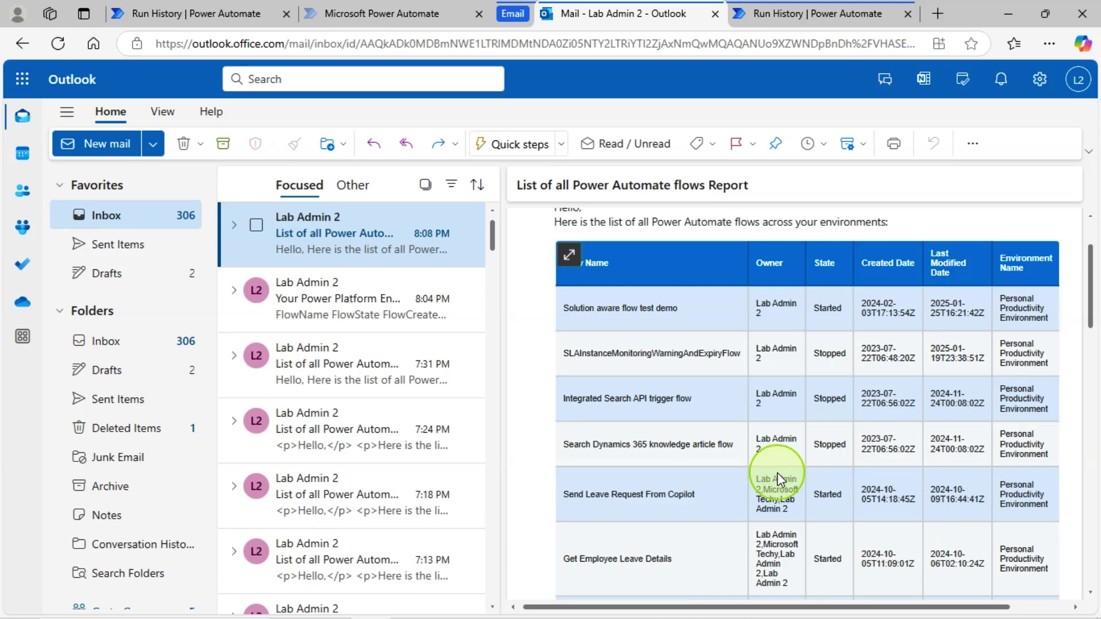
scroll(776, 473, "down", 2)
scroll(784, 434, "up", 2)
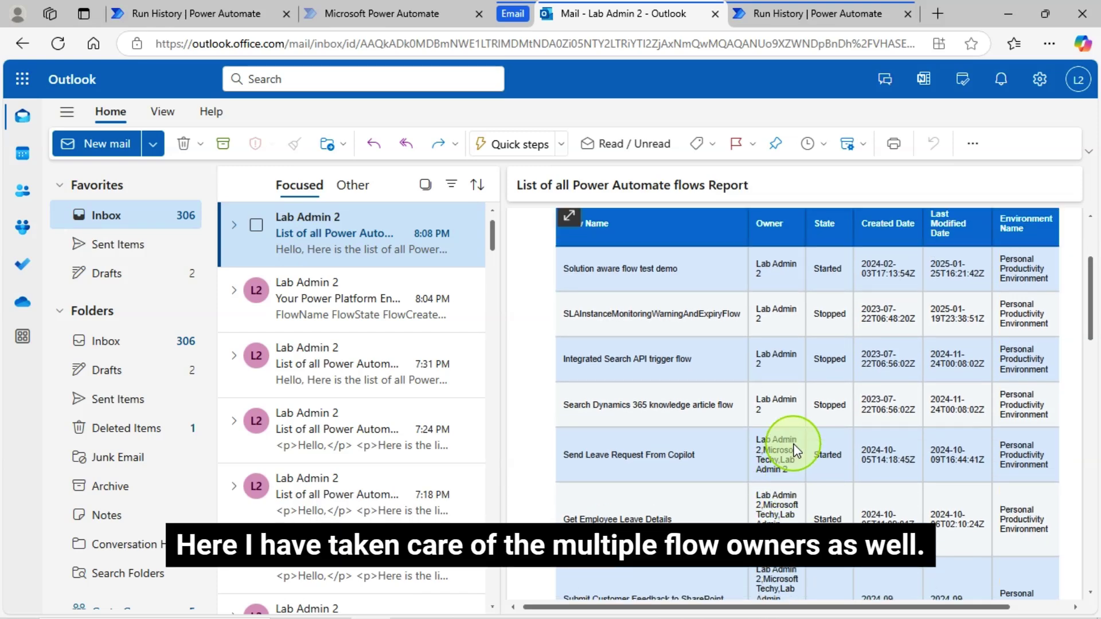
scroll(791, 344, "up", 2)
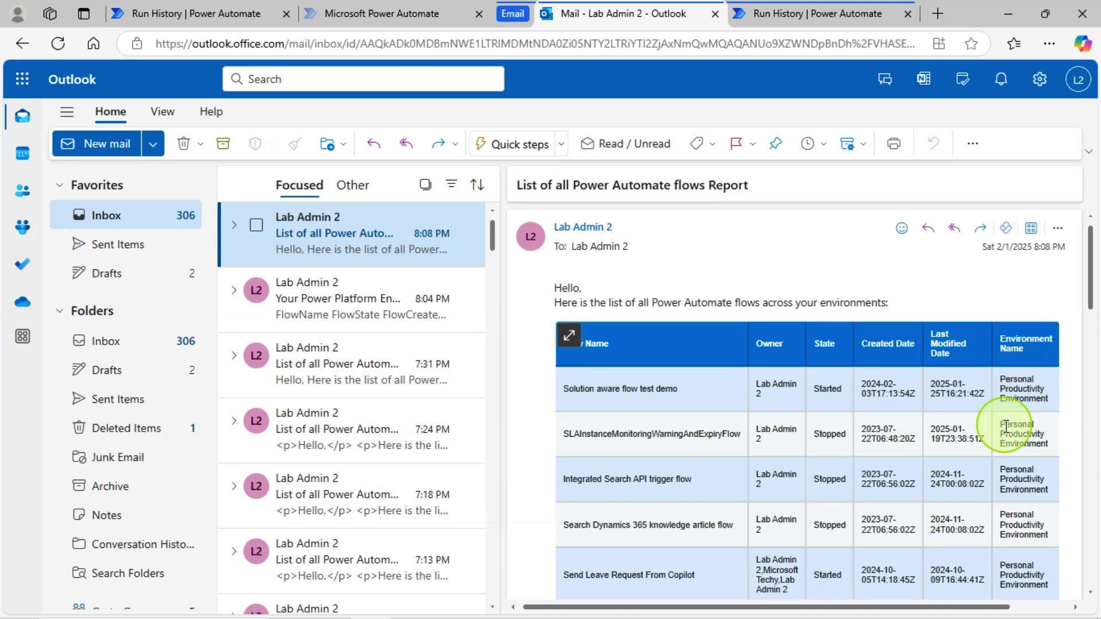
scroll(1010, 426, "down", 1)
scroll(1012, 425, "up", 1)
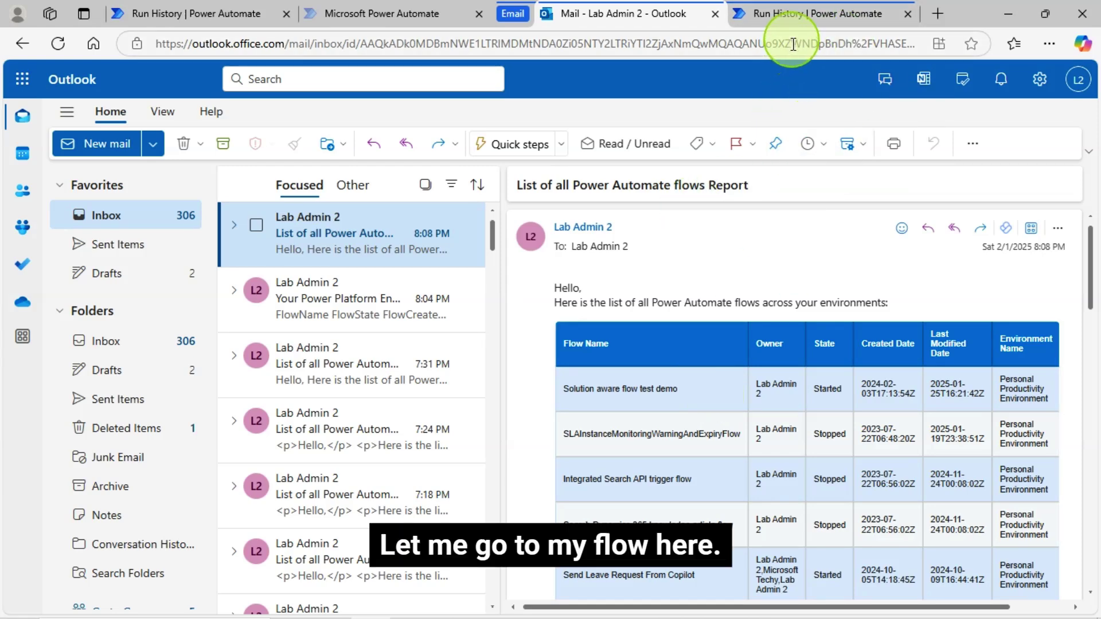
Switch back to Power Automate, open the flow for editing and expand the Var HTMLTable variable to review its HTML value.
left_click(817, 23)
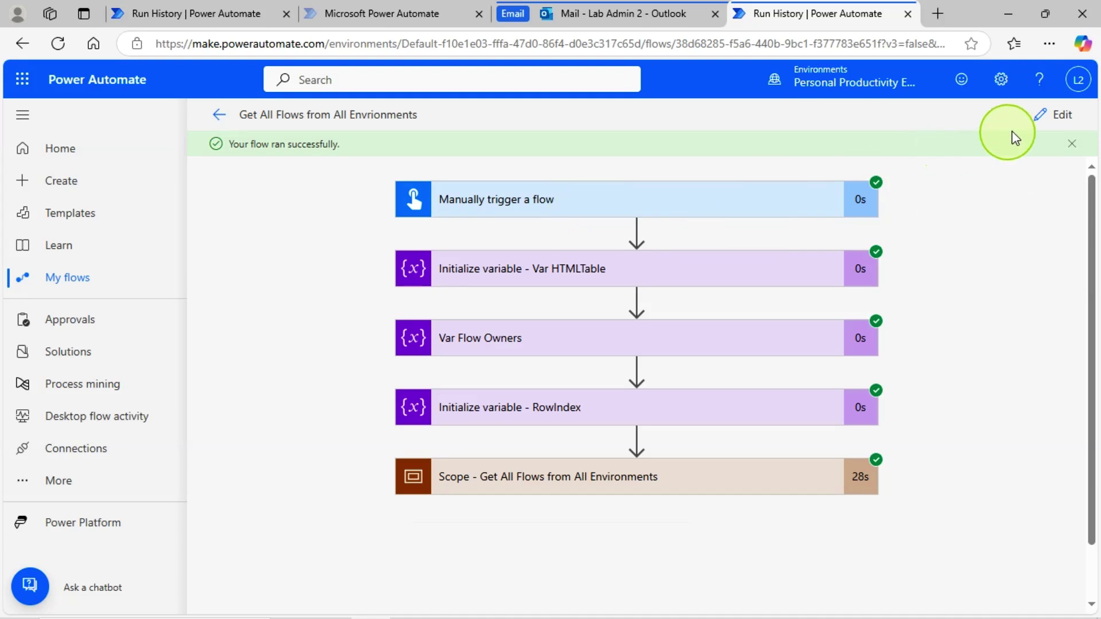
left_click(1059, 119)
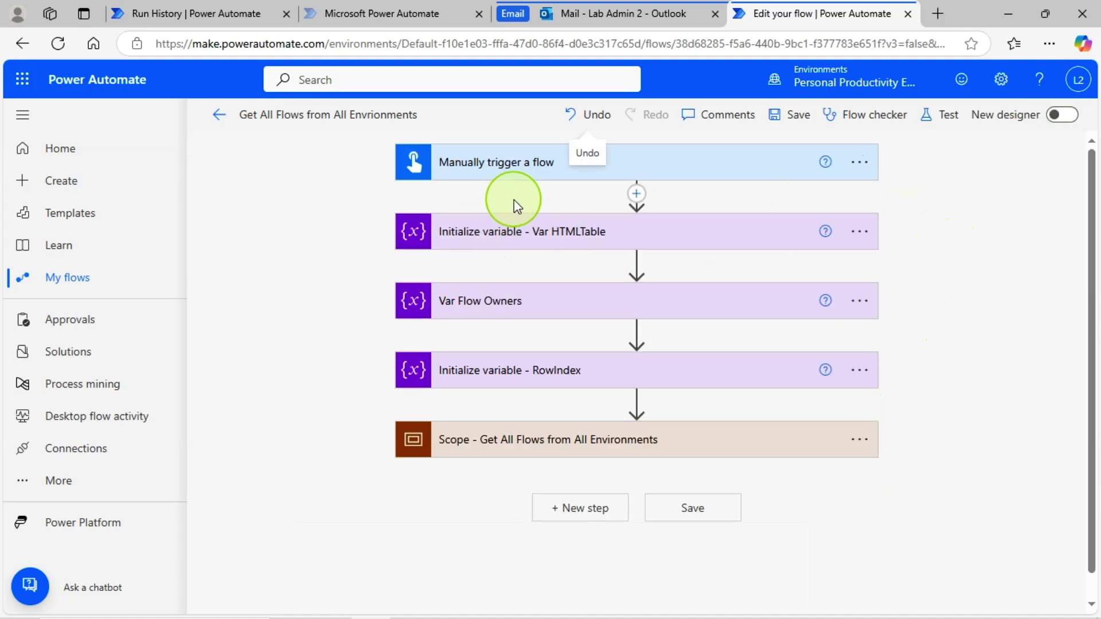
left_click(494, 235)
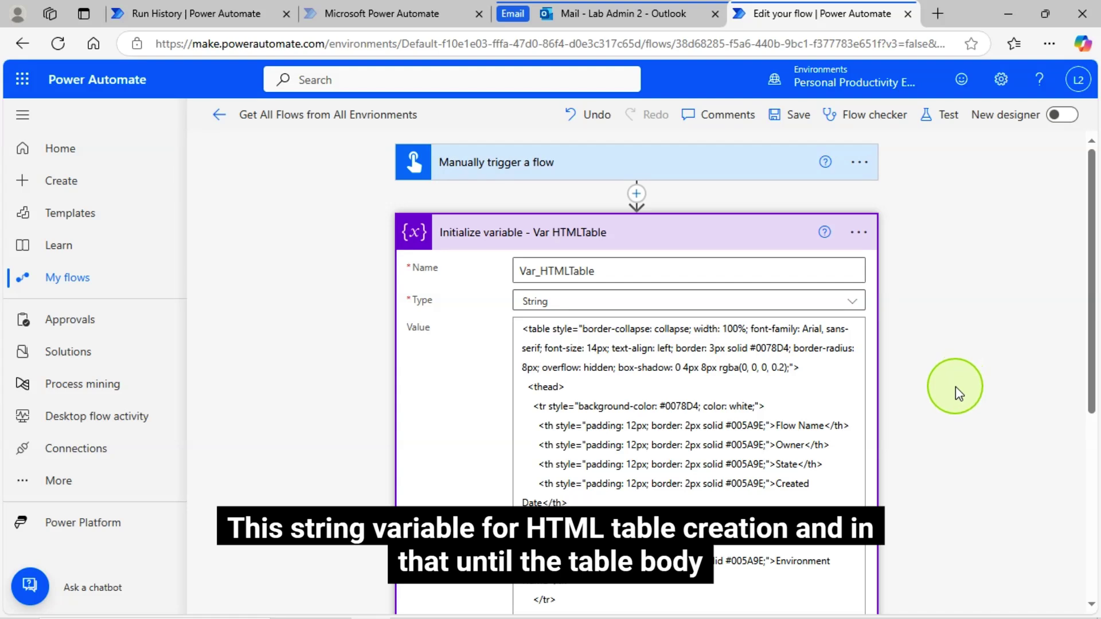
scroll(955, 387, "down", 1)
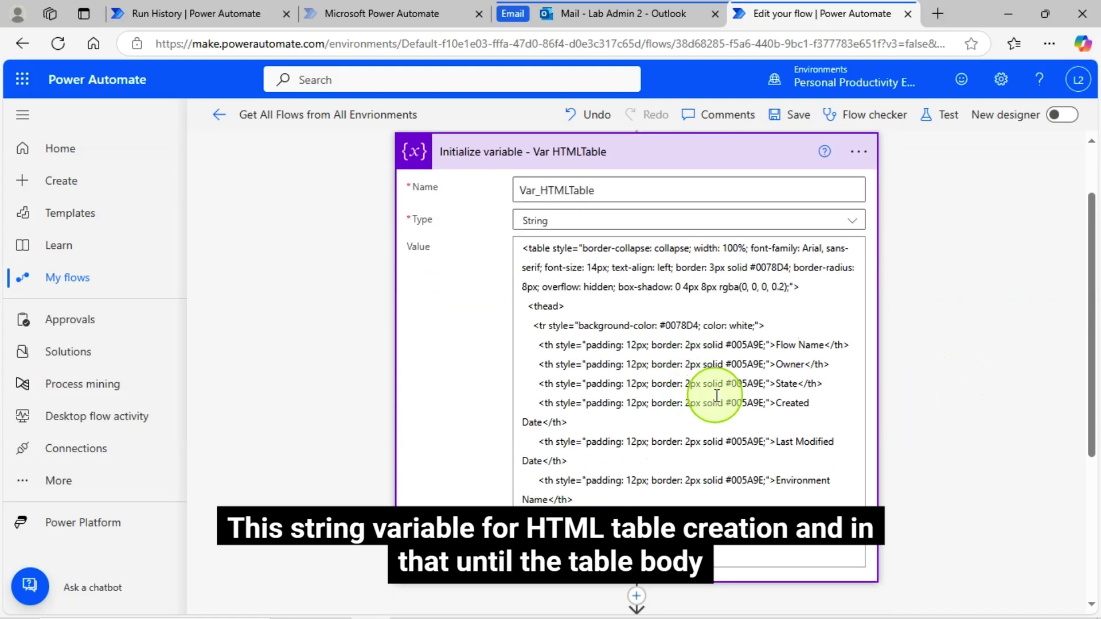
scroll(717, 395, "down", 1)
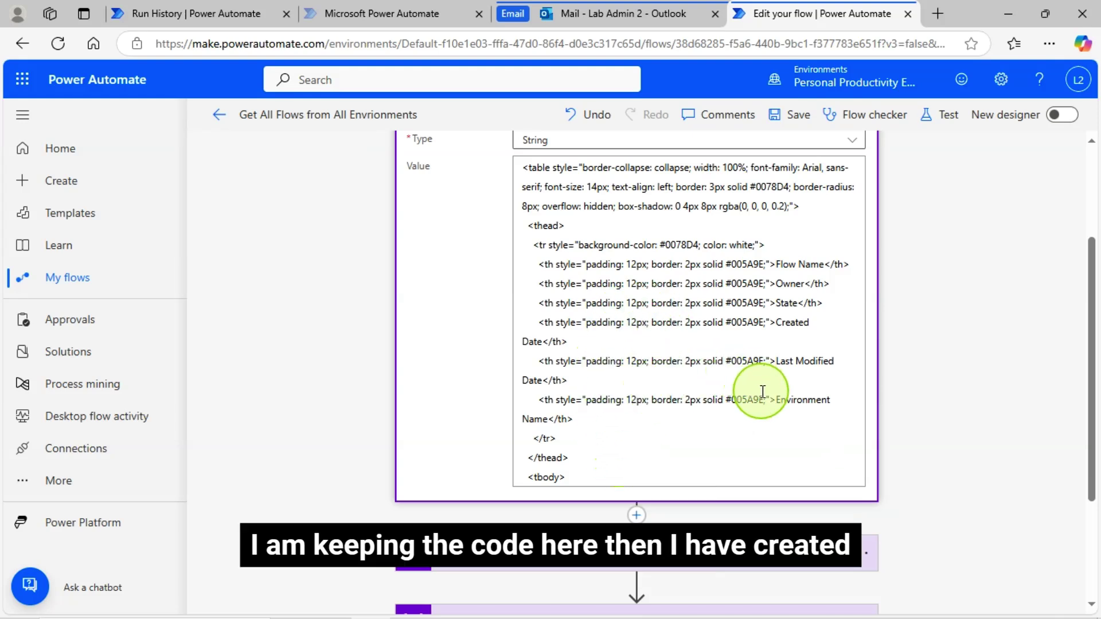
Expand the Var Flow Owners and RowIndex variable actions to review their names, types and initial values.
scroll(762, 392, "down", 1)
left_click(517, 471)
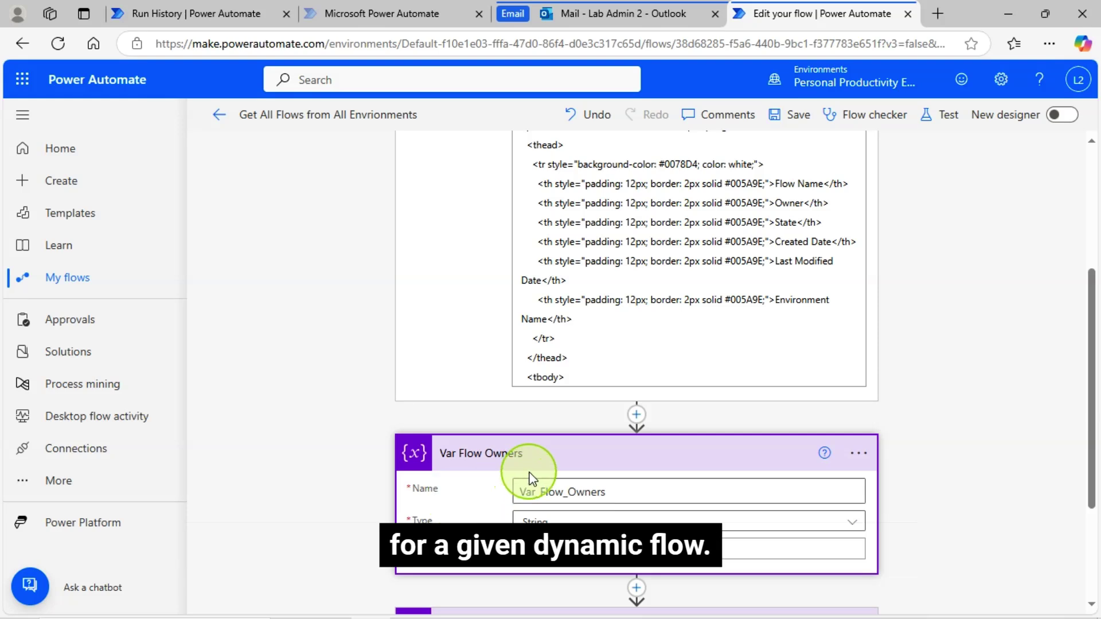
scroll(969, 483, "down", 3)
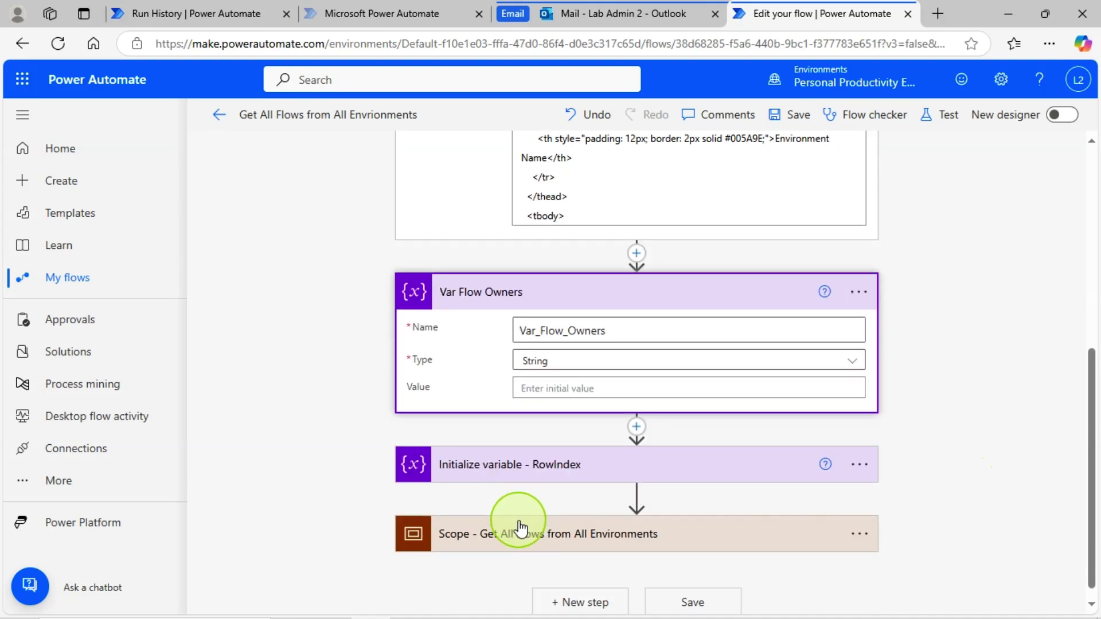
left_click(517, 463)
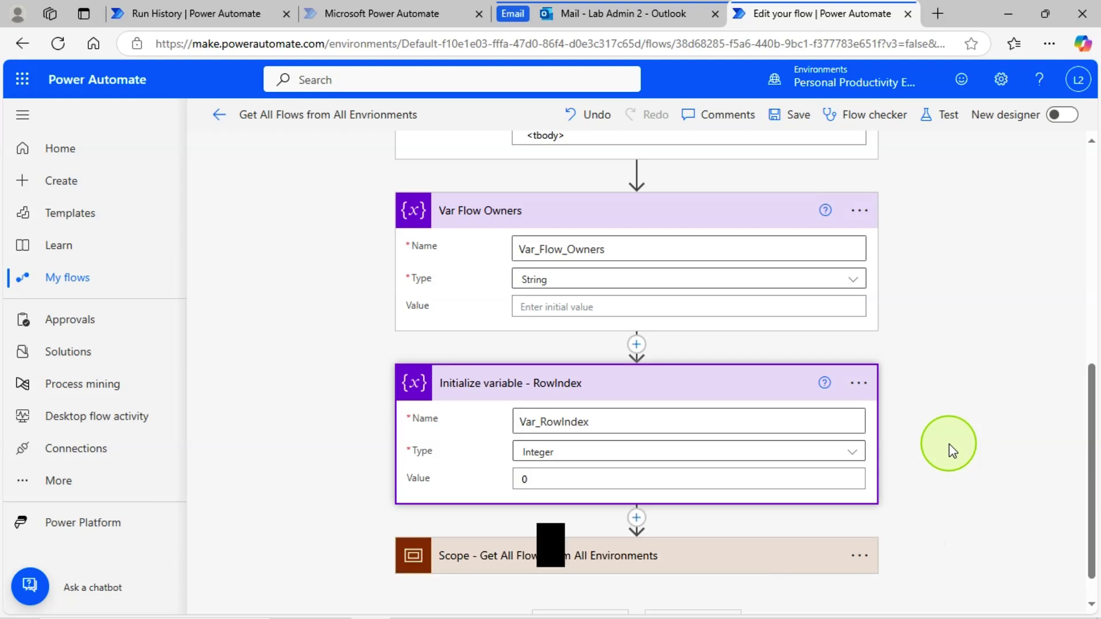
scroll(949, 444, "down", 1)
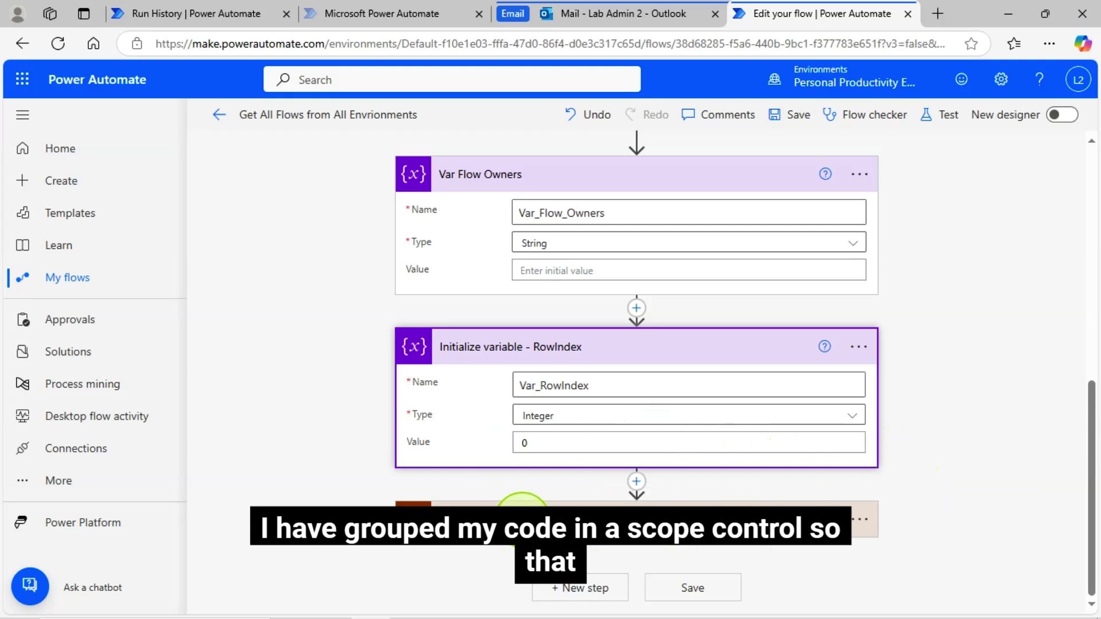
Expand the Get All Flows from All Environments scope and show the settings of its List Environments as Admin action.
left_click(522, 519)
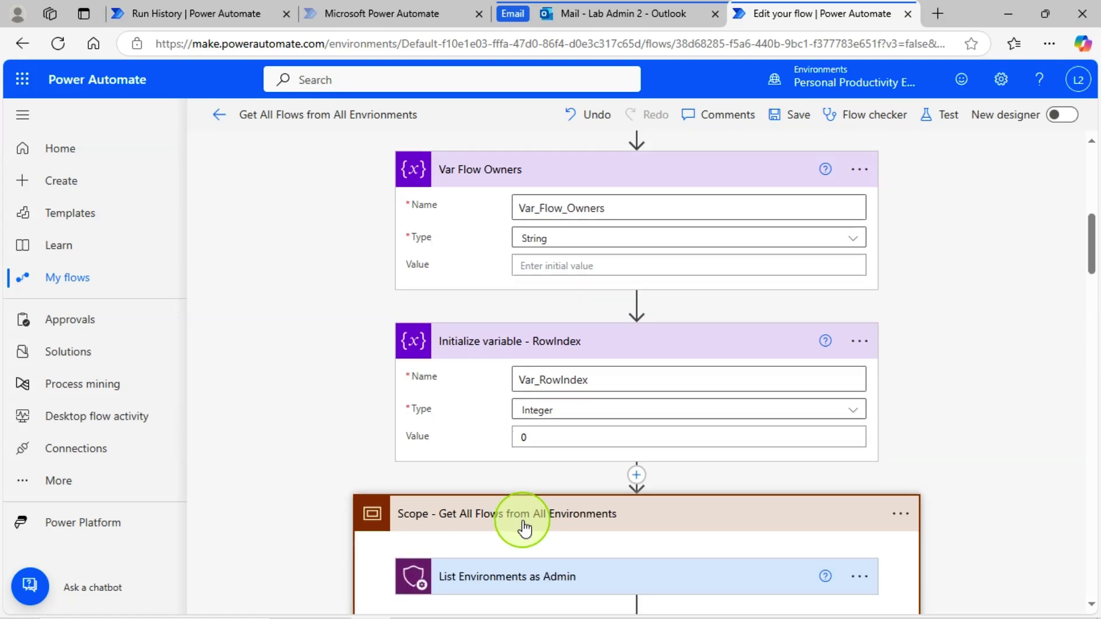
scroll(565, 493, "down", 2)
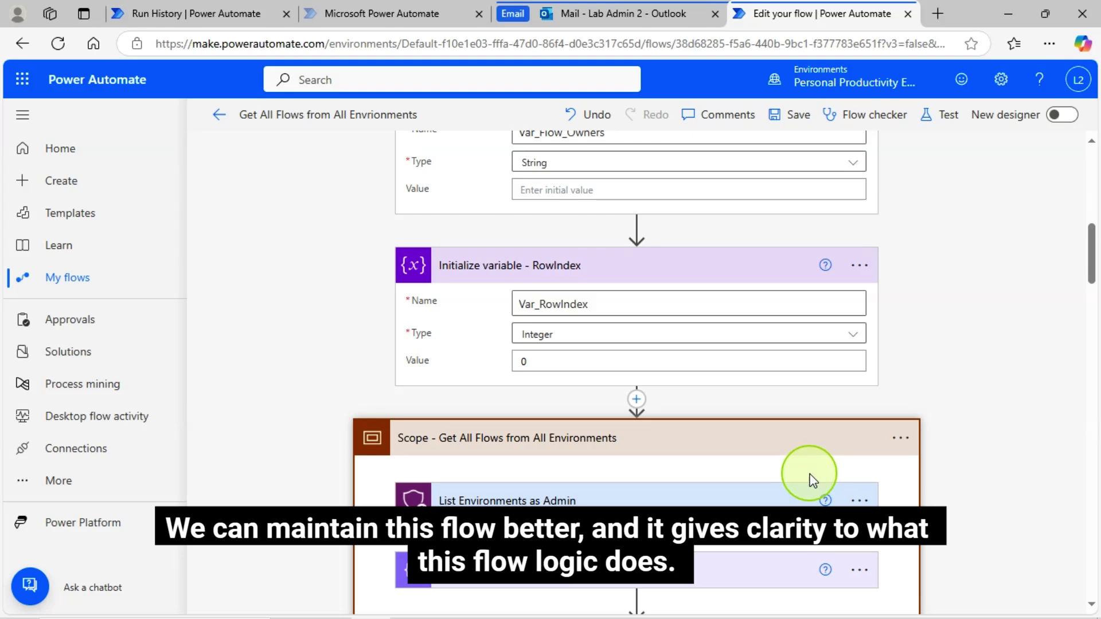
scroll(811, 475, "down", 3)
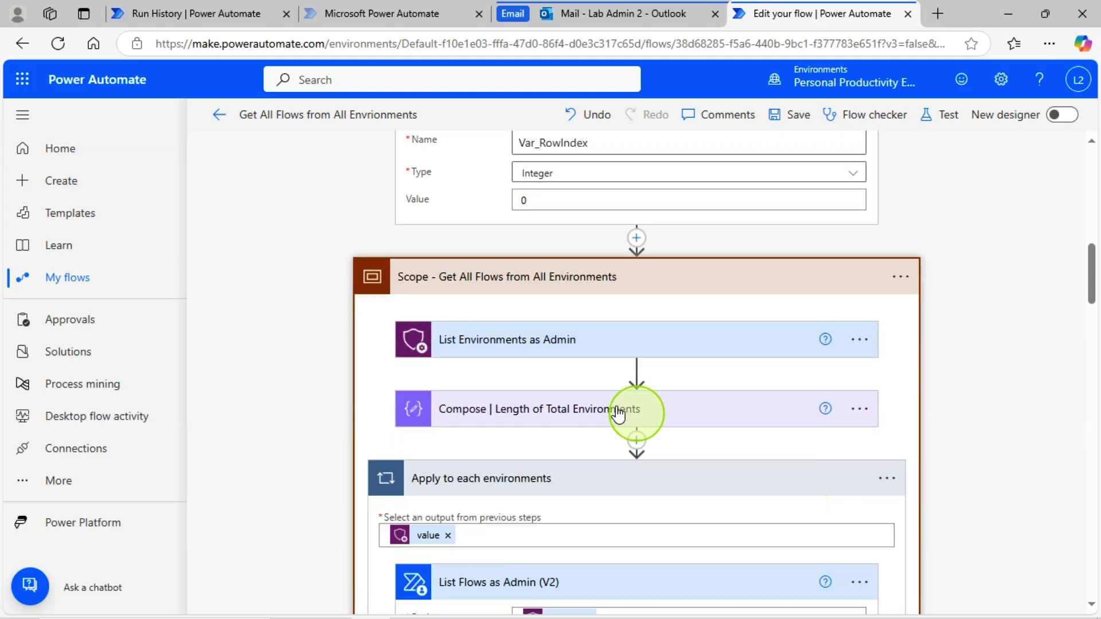
left_click(573, 345)
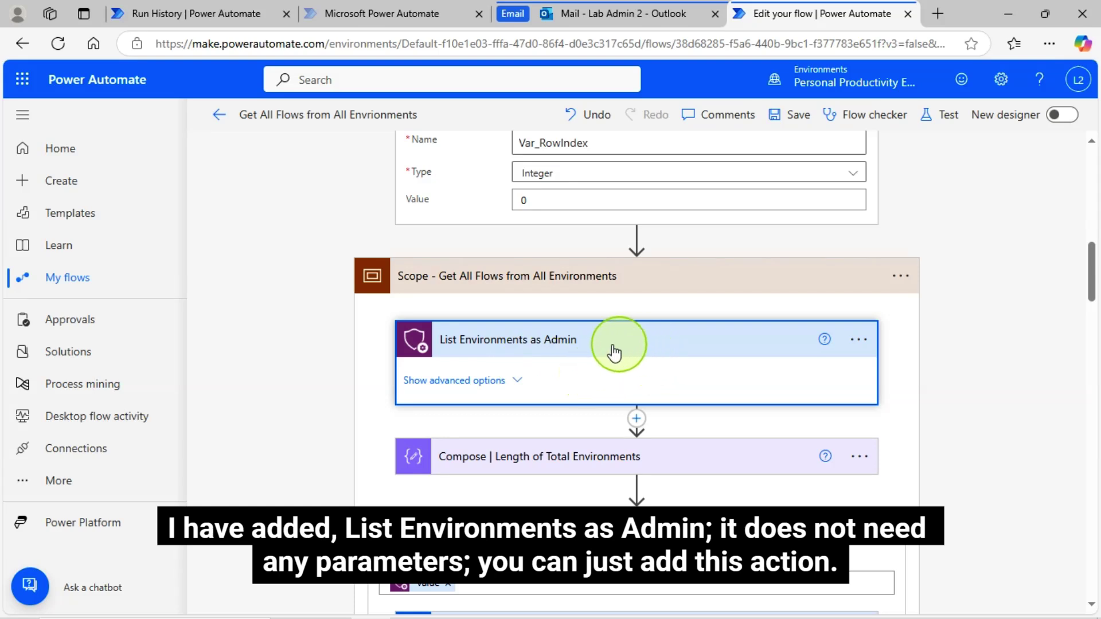
left_click(697, 353)
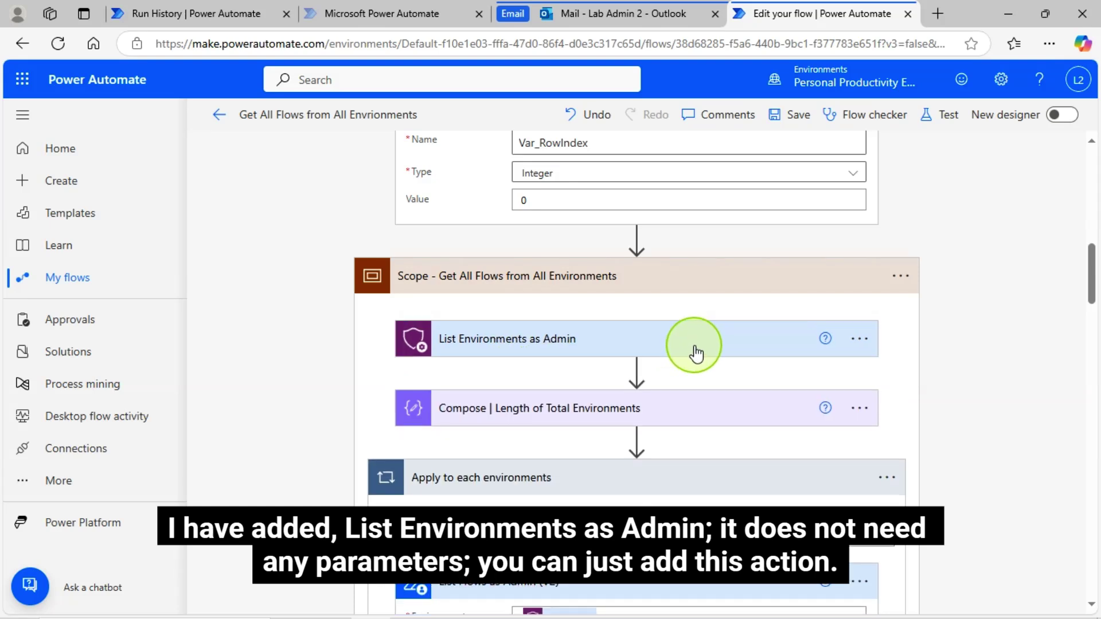
left_click(698, 351)
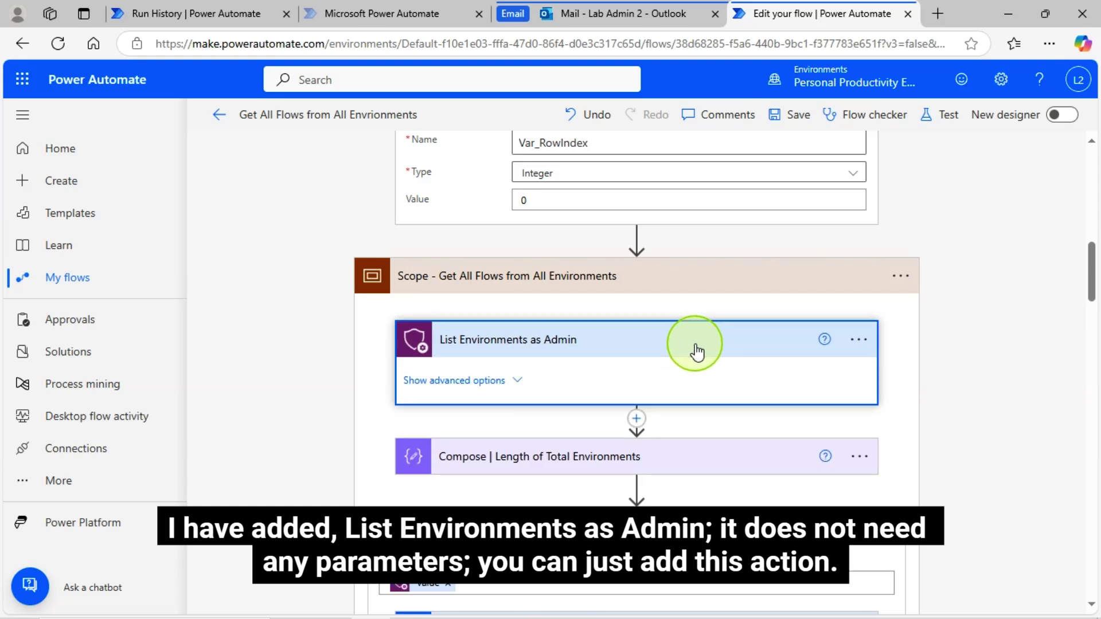
left_click(635, 419)
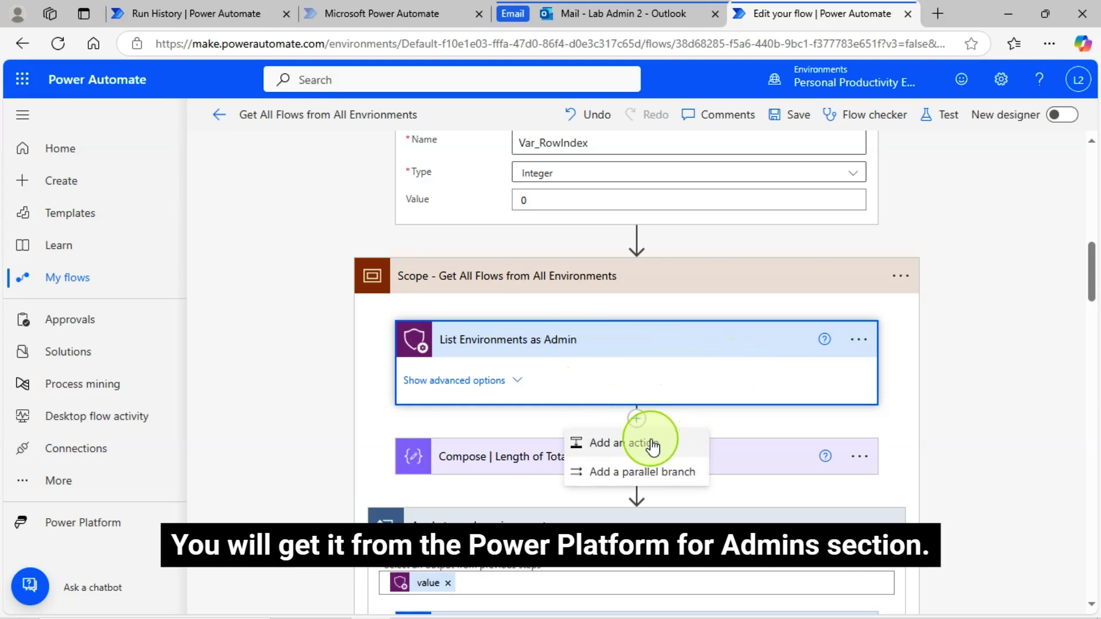
left_click(651, 444)
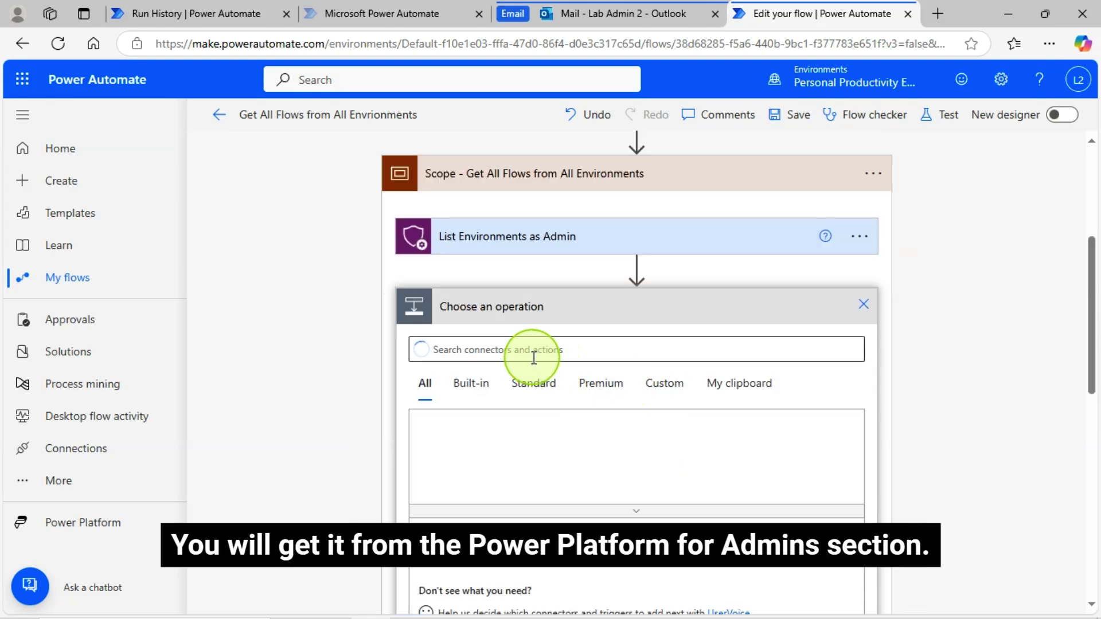
left_click(524, 350)
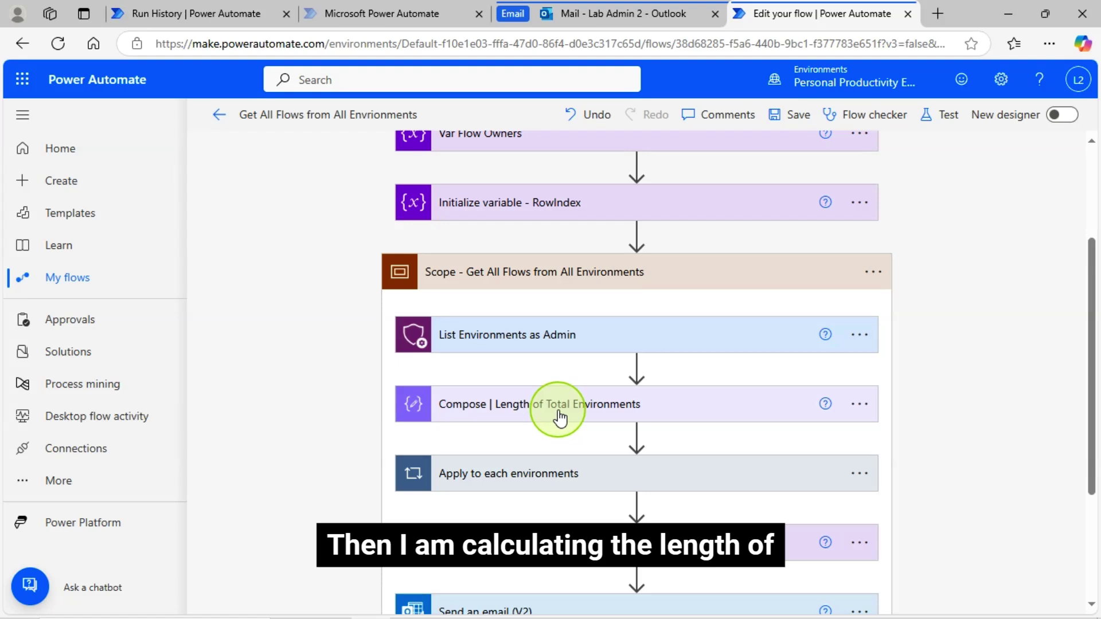
Expand the Length of Total Environments compose action and the Apply to each environments loop to review their inputs.
left_click(561, 405)
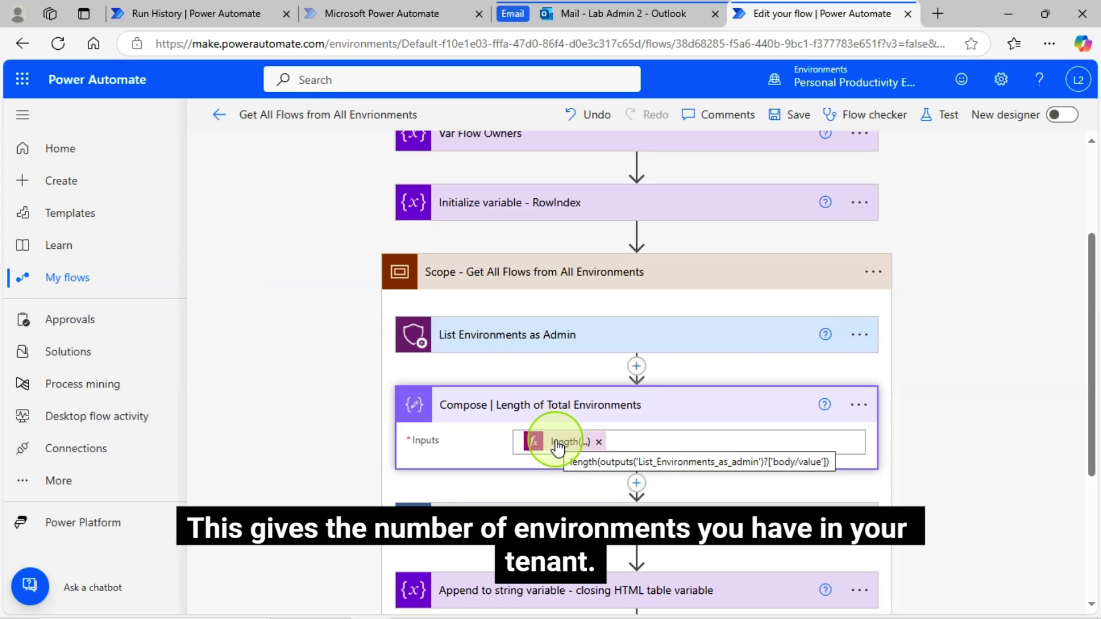
scroll(550, 450, "down", 1)
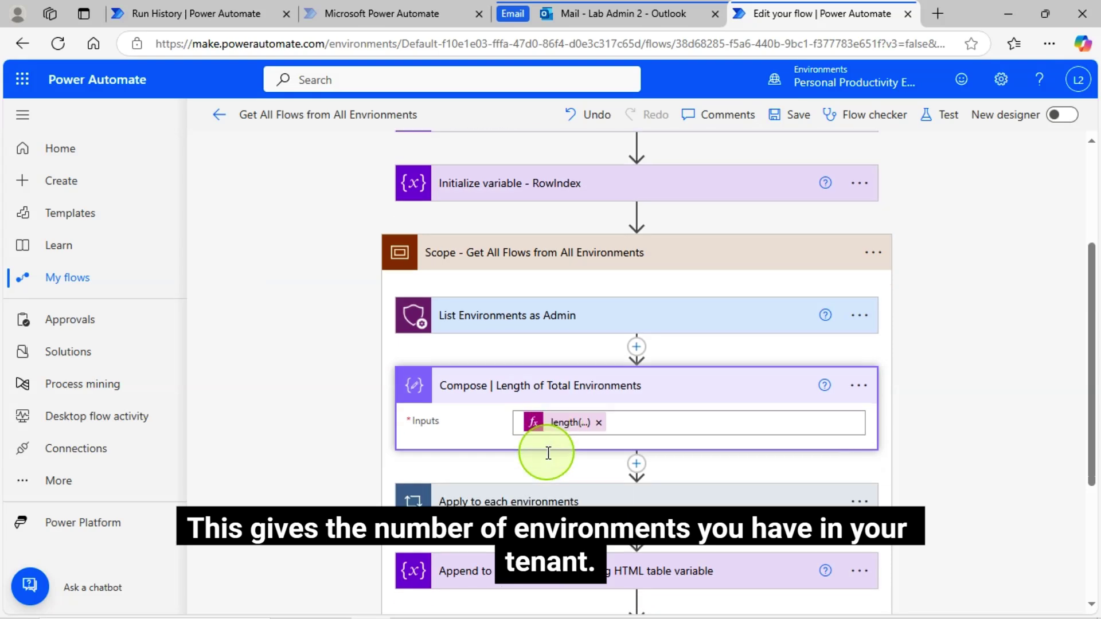
left_click(530, 442)
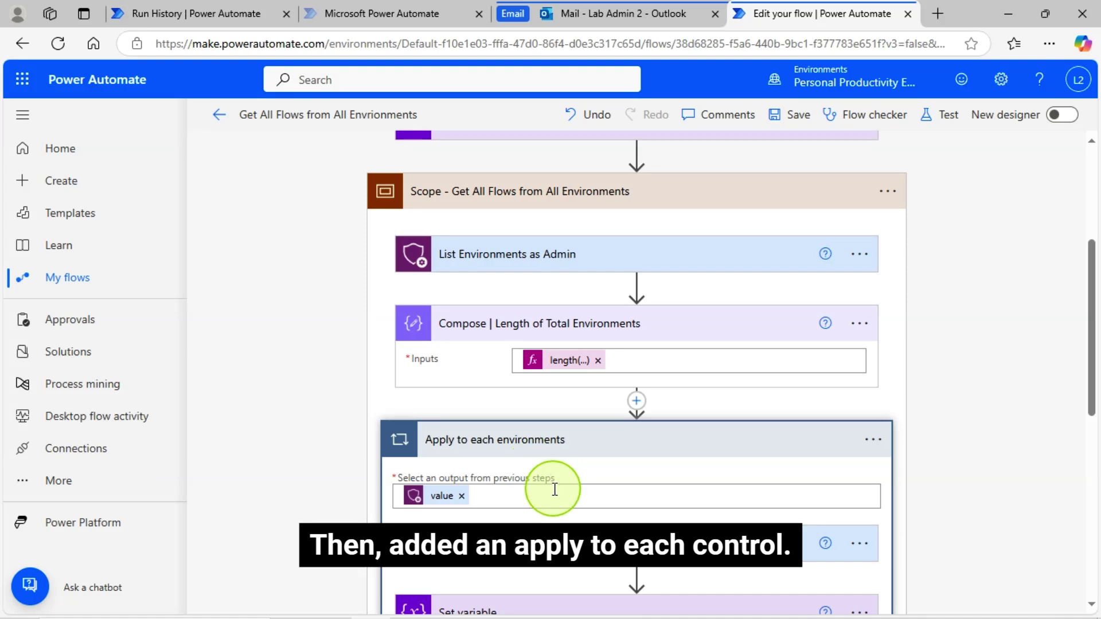
scroll(591, 465, "down", 1)
scroll(592, 465, "down", 1)
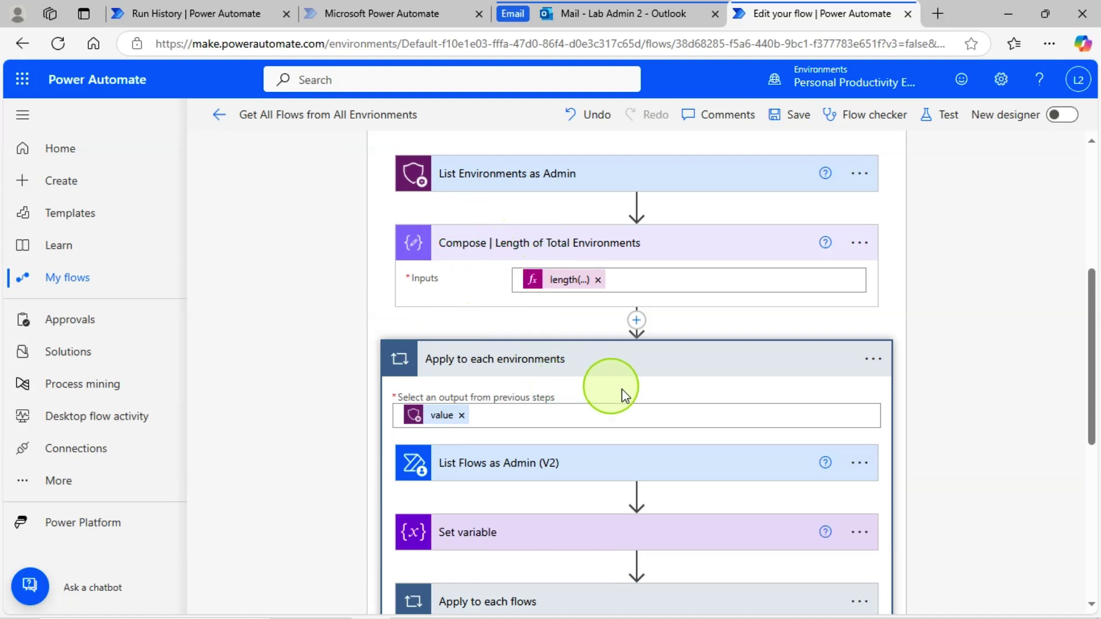
scroll(674, 438, "down", 1)
scroll(675, 439, "down", 2)
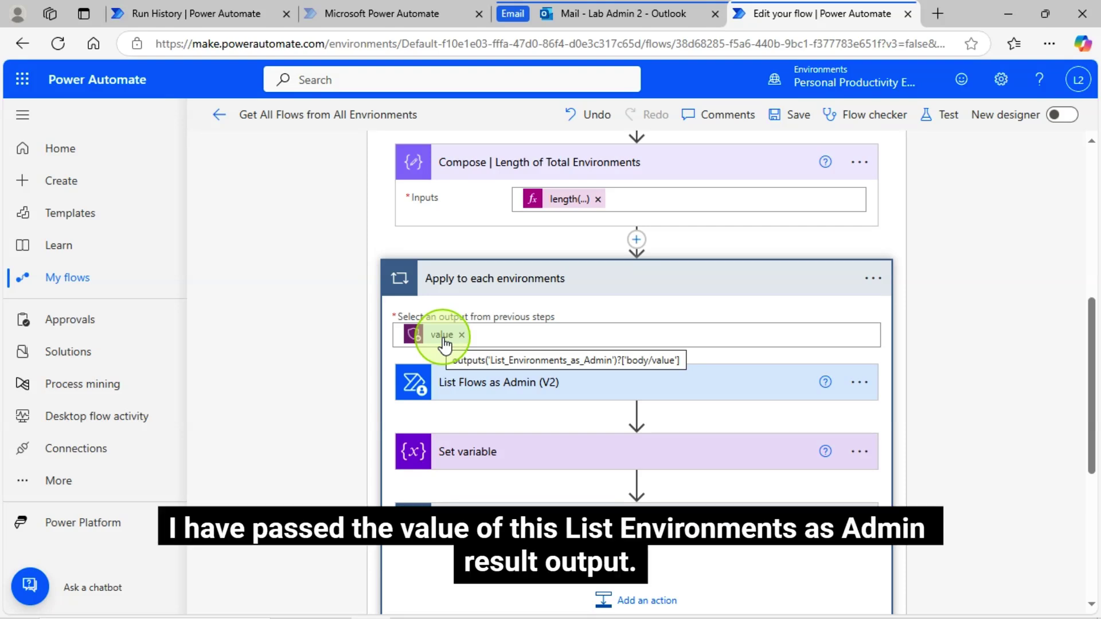
Expand the List Flows as Admin (V2) action inside the Apply to each environments loop to review its Environment parameter.
scroll(505, 312, "up", 3)
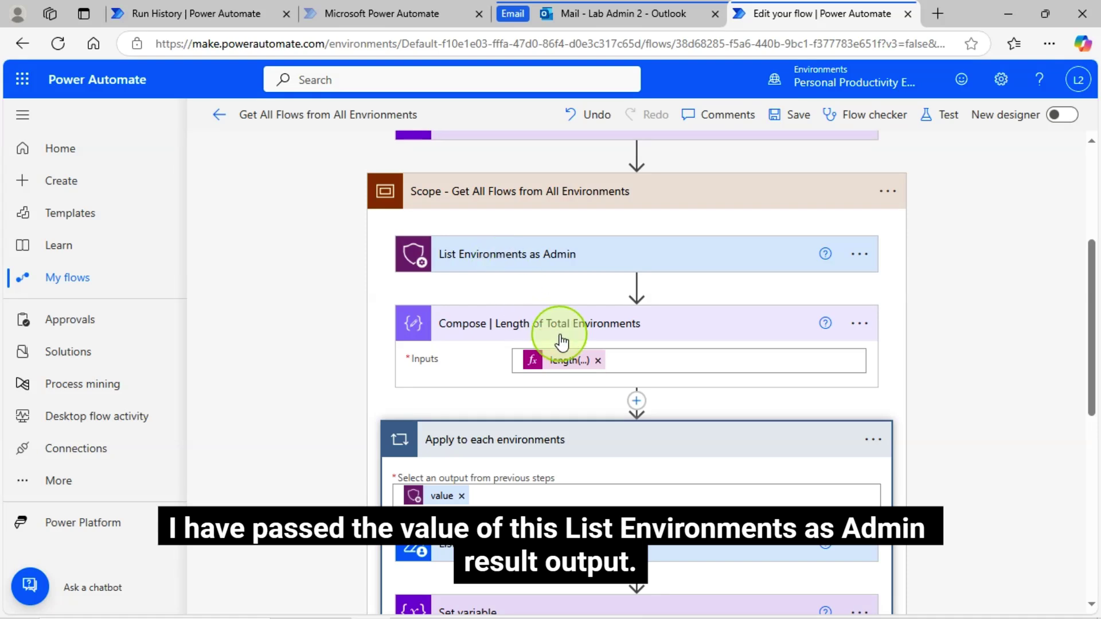
scroll(580, 413, "down", 2)
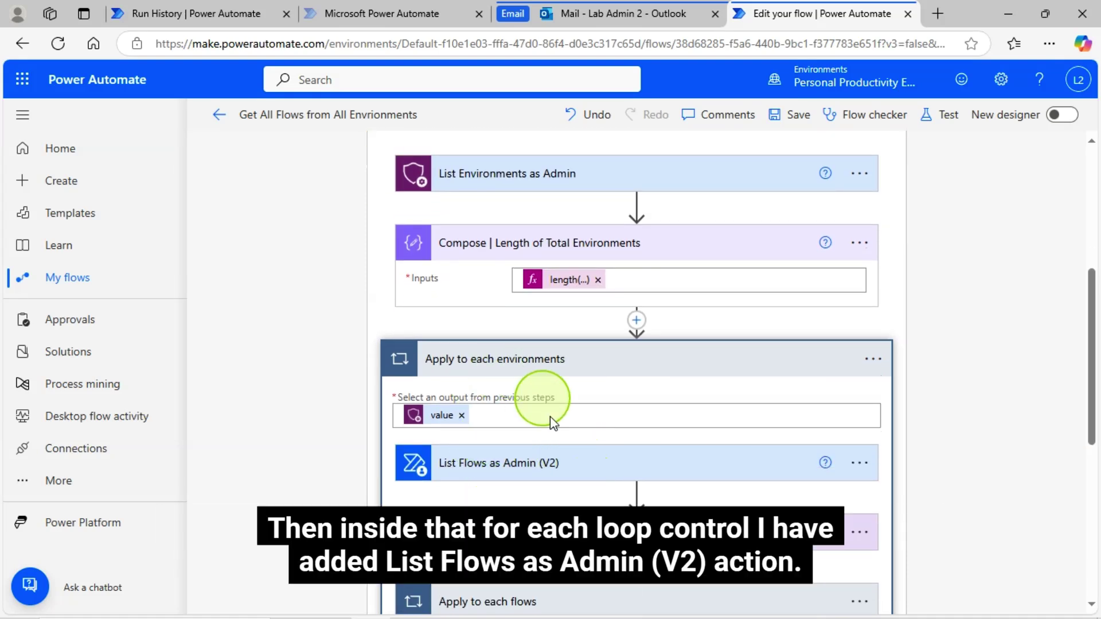
left_click(532, 473)
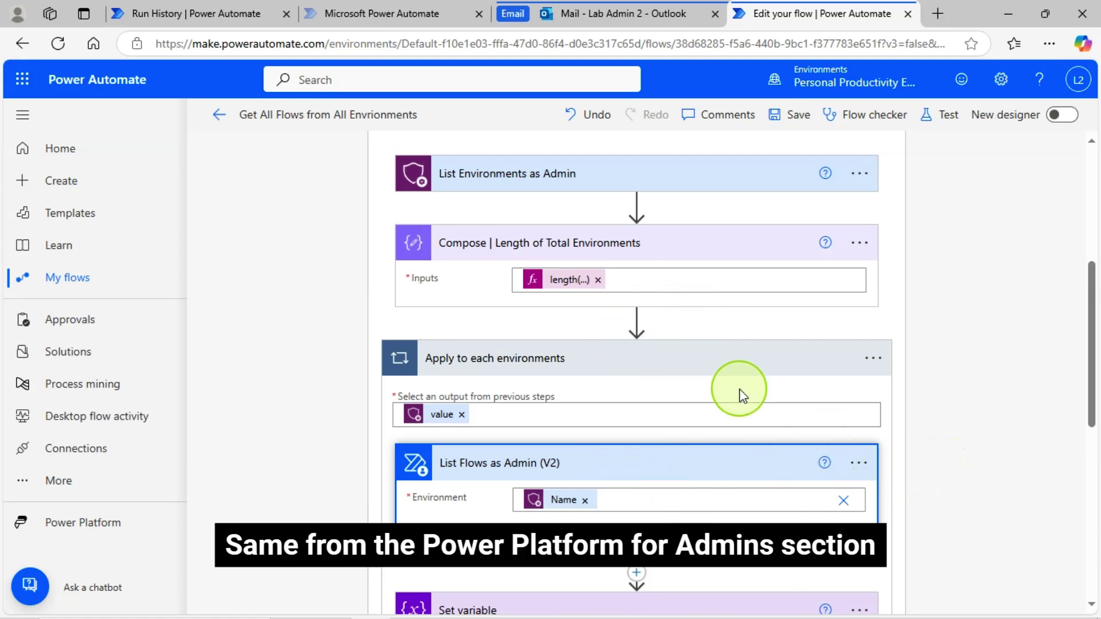
Search the dynamic content for "name" to show where the Environment parameter of List Flows as Admin (V2) comes from, and close the list.
scroll(743, 396, "down", 3)
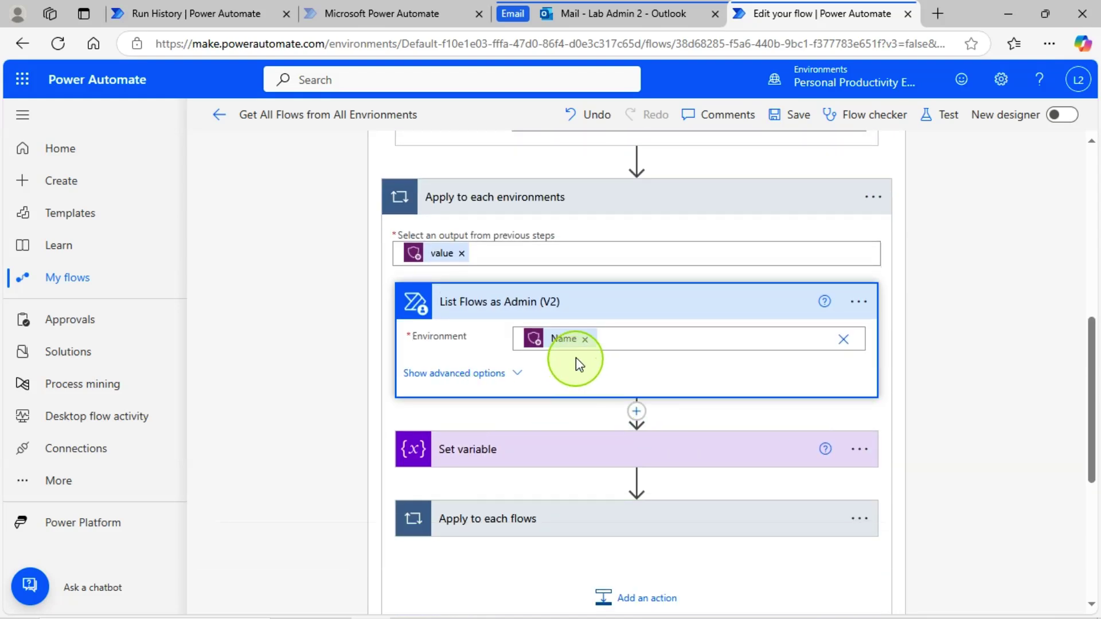
mouse_move(564, 348)
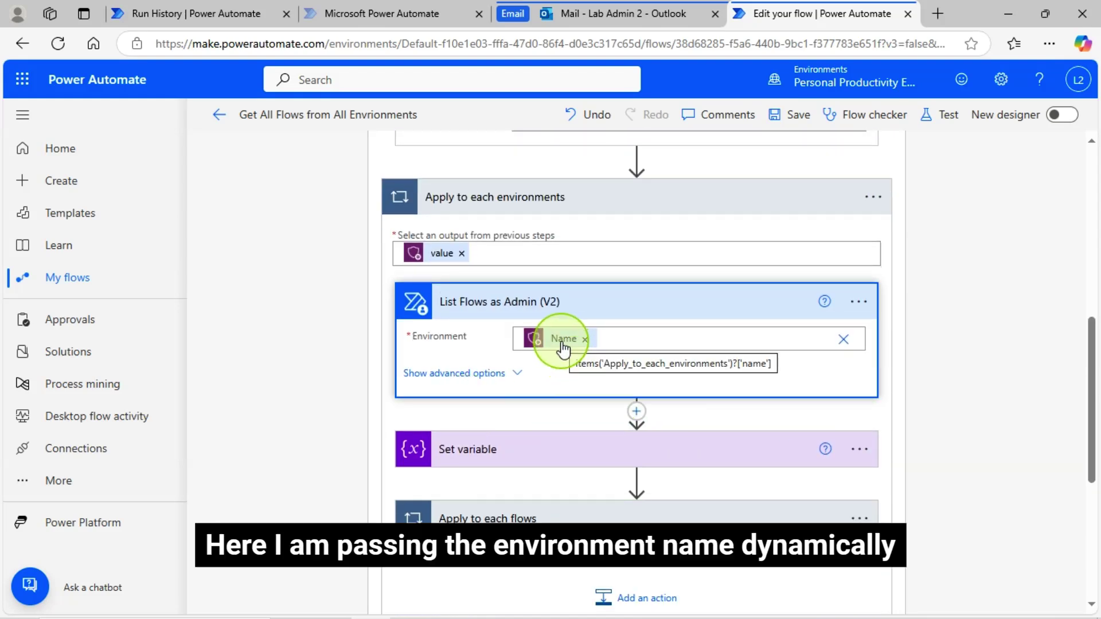
left_click(647, 343)
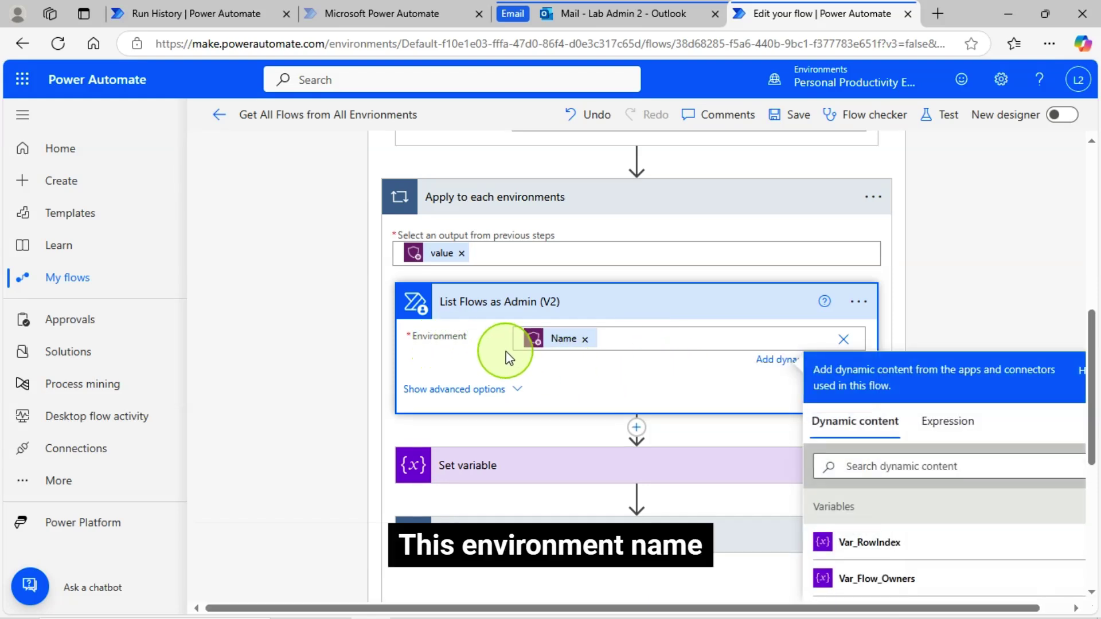
scroll(654, 413, "up", 5)
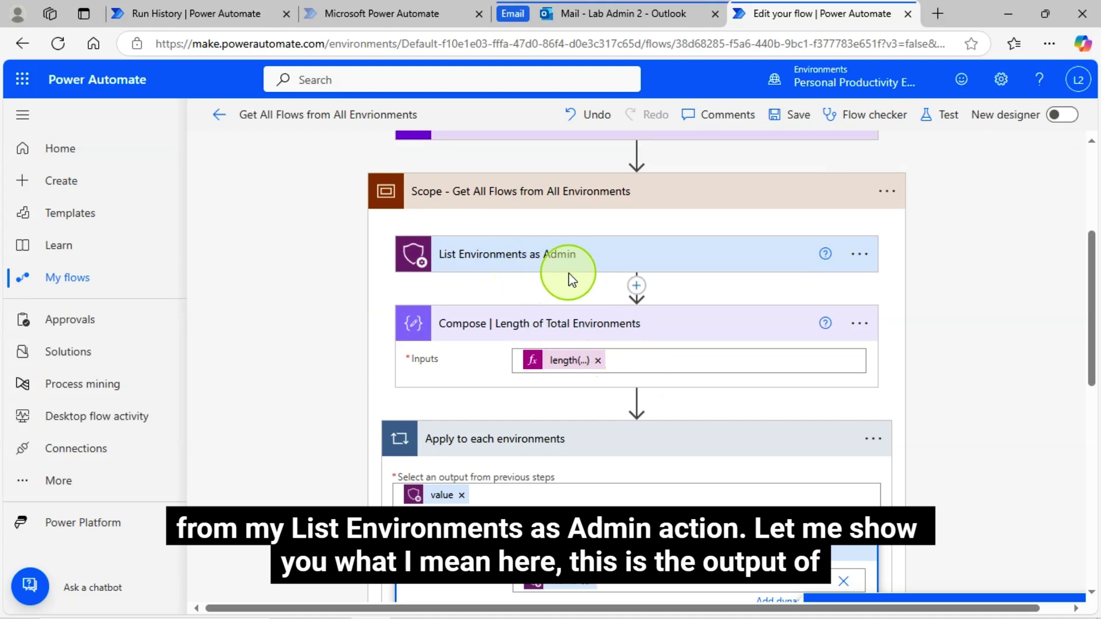
scroll(782, 436, "down", 3)
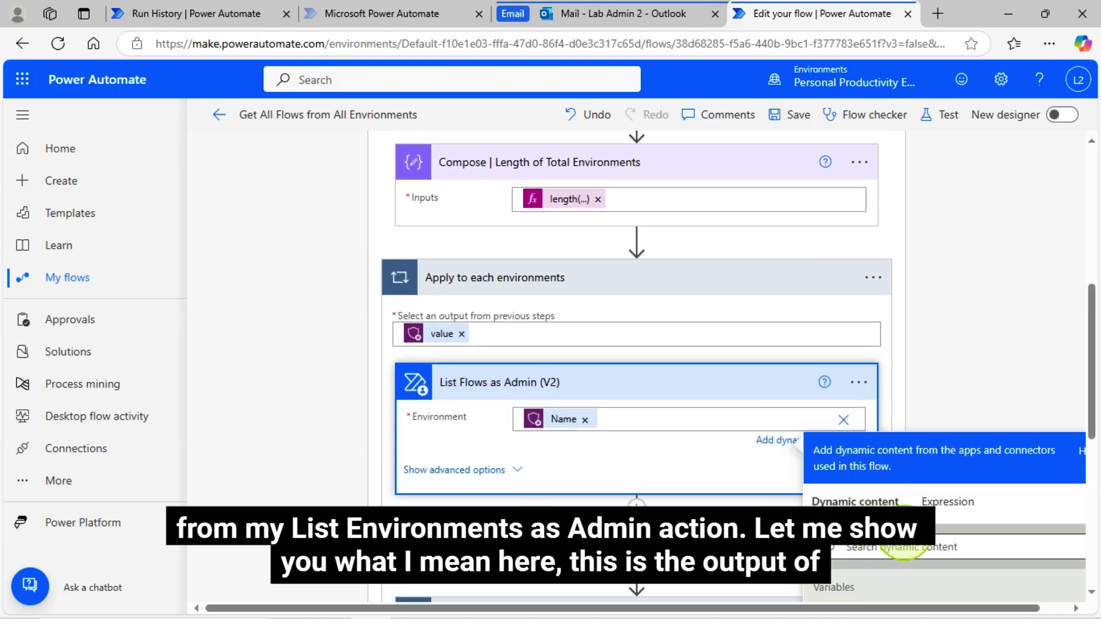
scroll(886, 407, "down", 3)
left_click(876, 383)
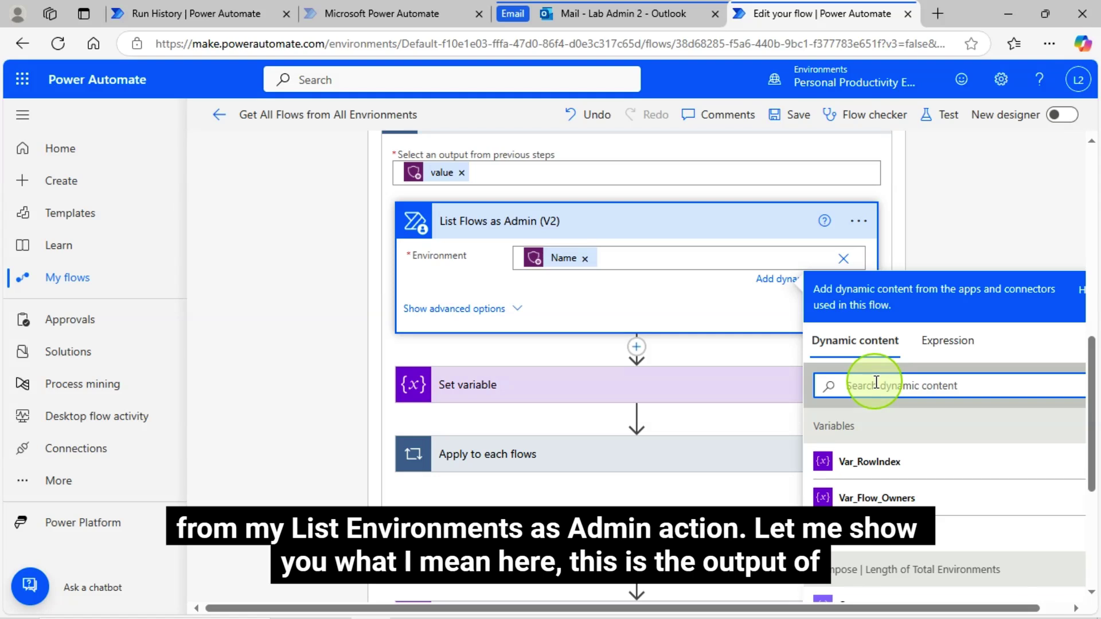
type("name")
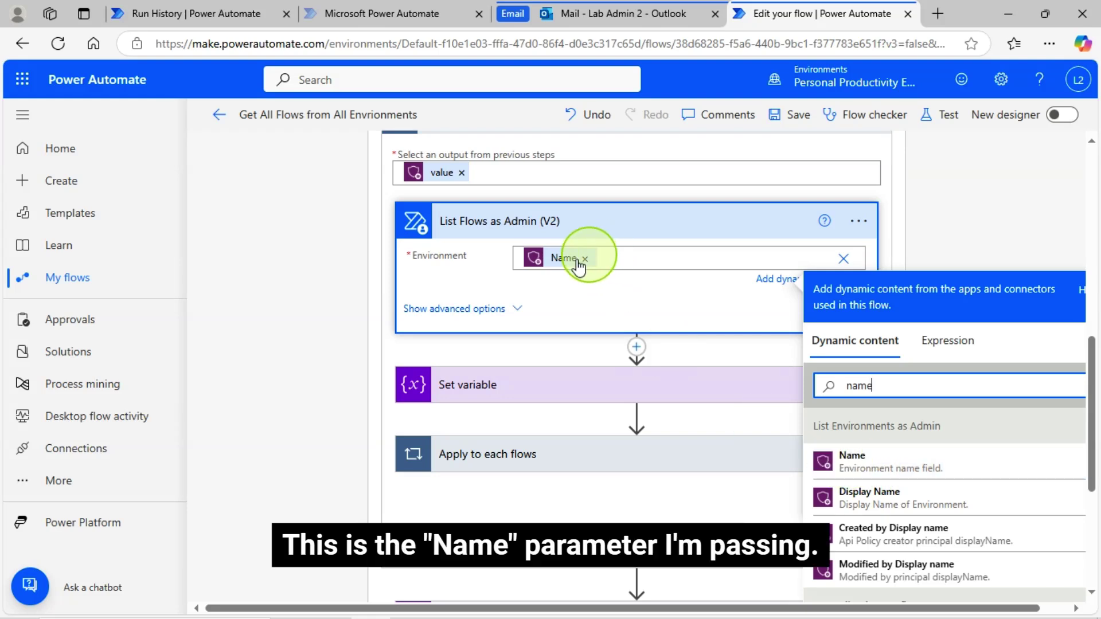
left_click(985, 218)
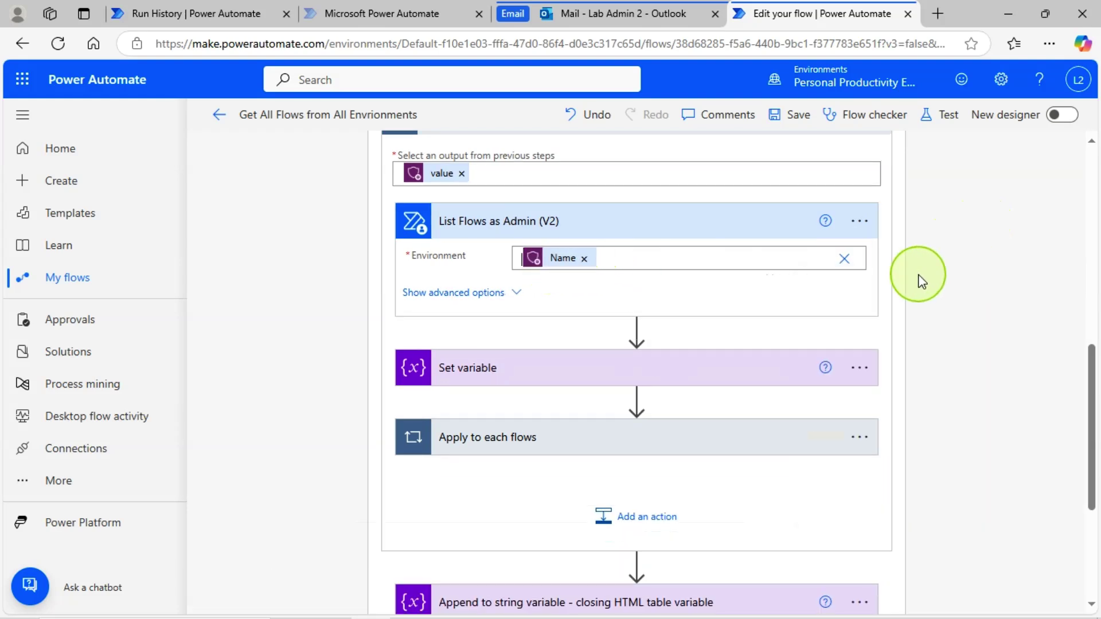
Expand the Set variable action inside the Apply to each environments loop to review its variable name and value.
left_click(548, 378)
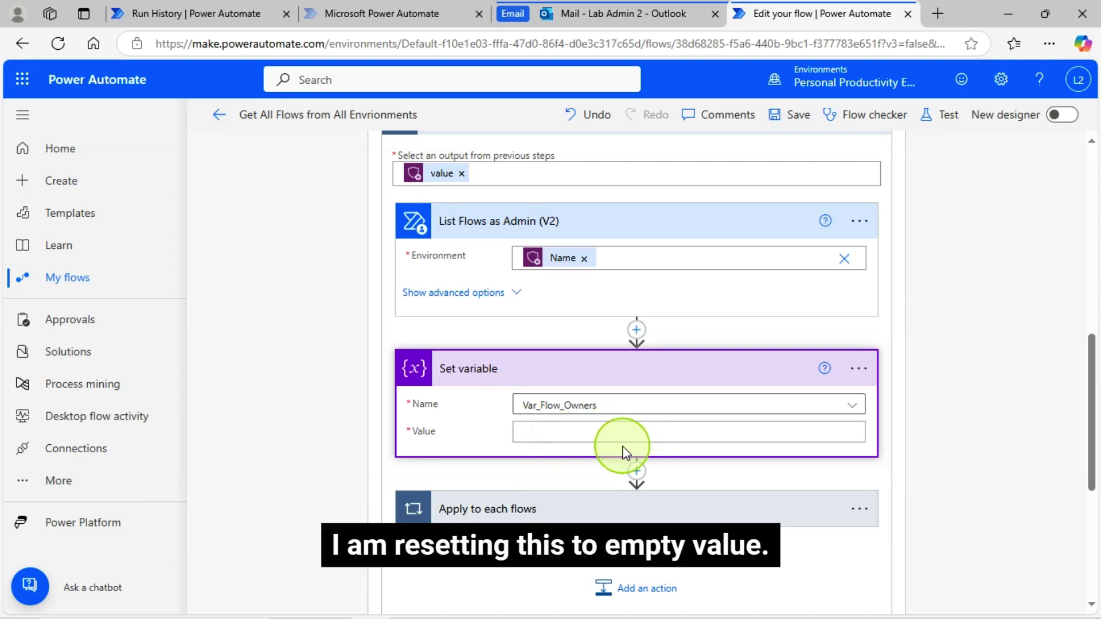
scroll(583, 487, "down", 1)
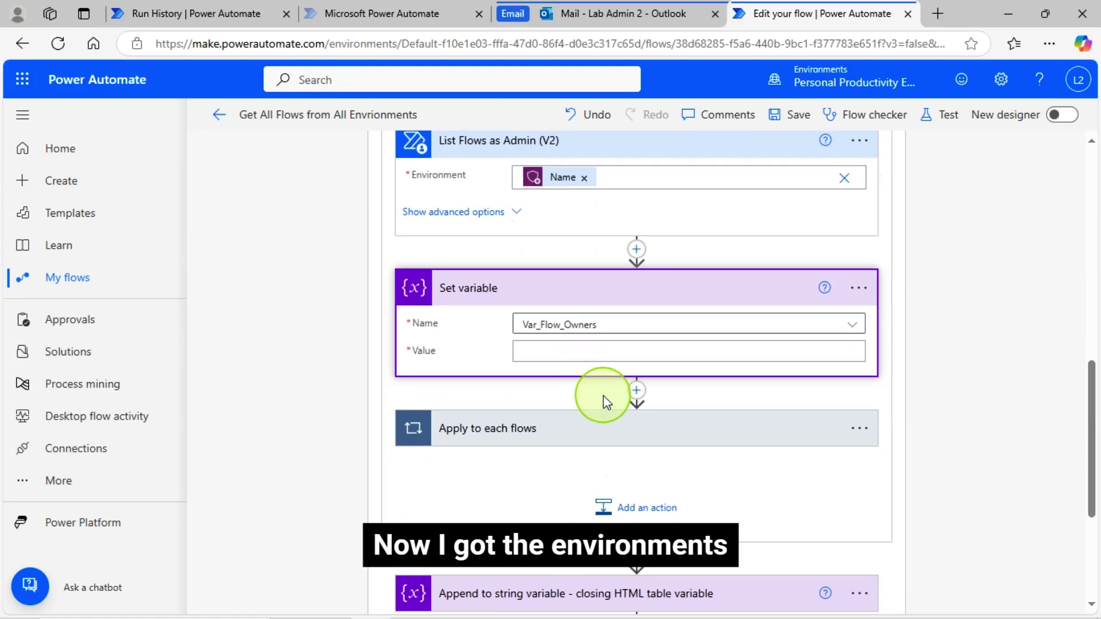
scroll(596, 396, "up", 2)
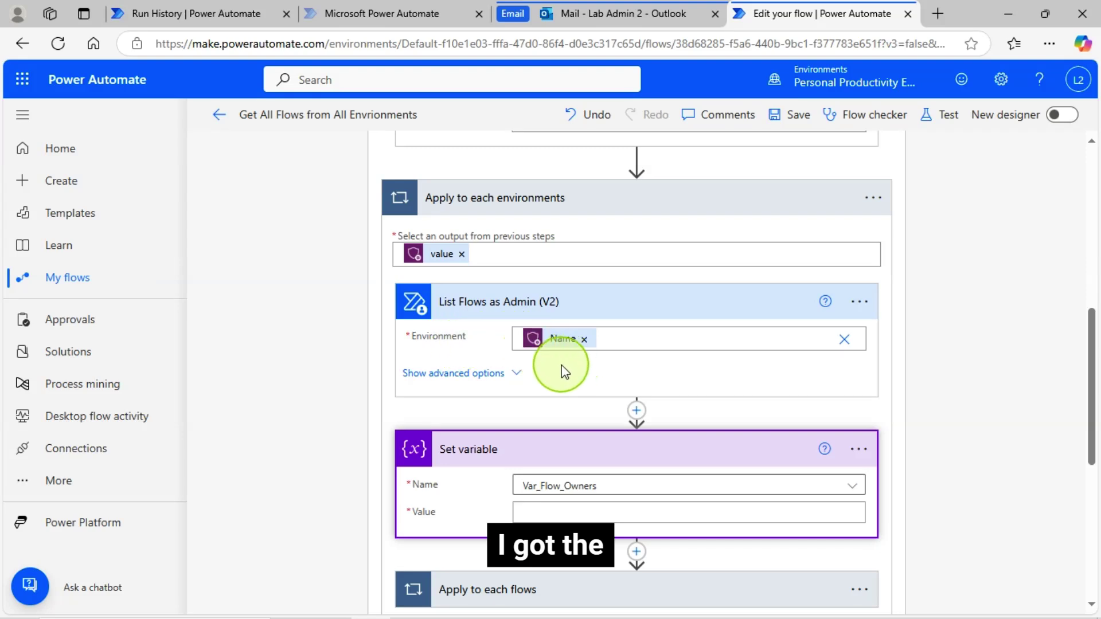
Expand the Apply to each flows loop and trace its input back to the List Flows as Admin (V2) action.
scroll(567, 383, "down", 3)
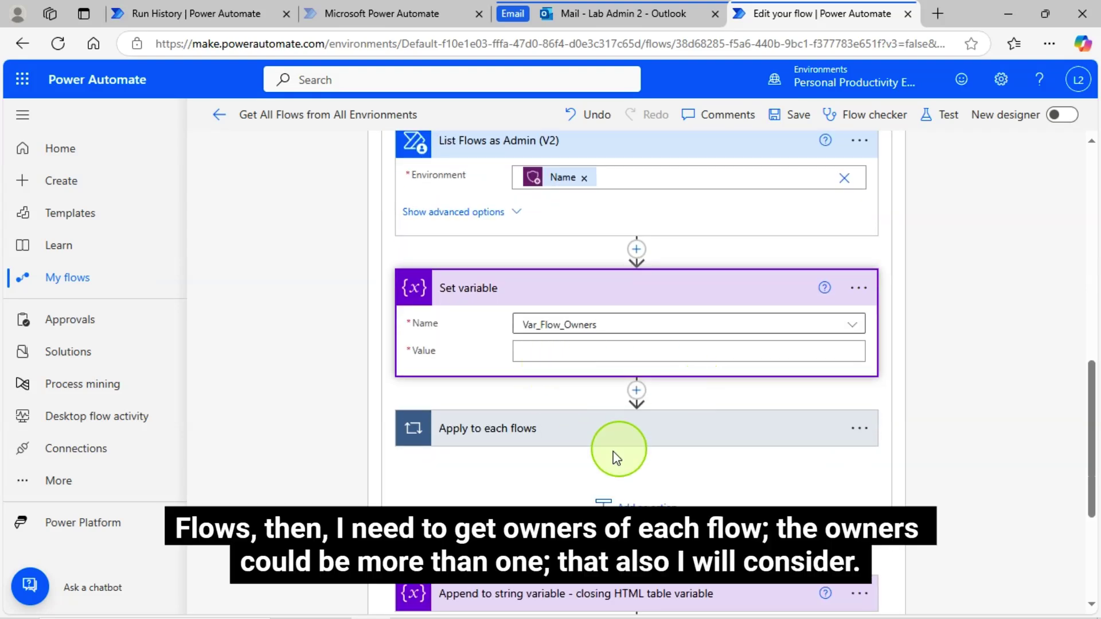
left_click(576, 436)
scroll(614, 447, "down", 2)
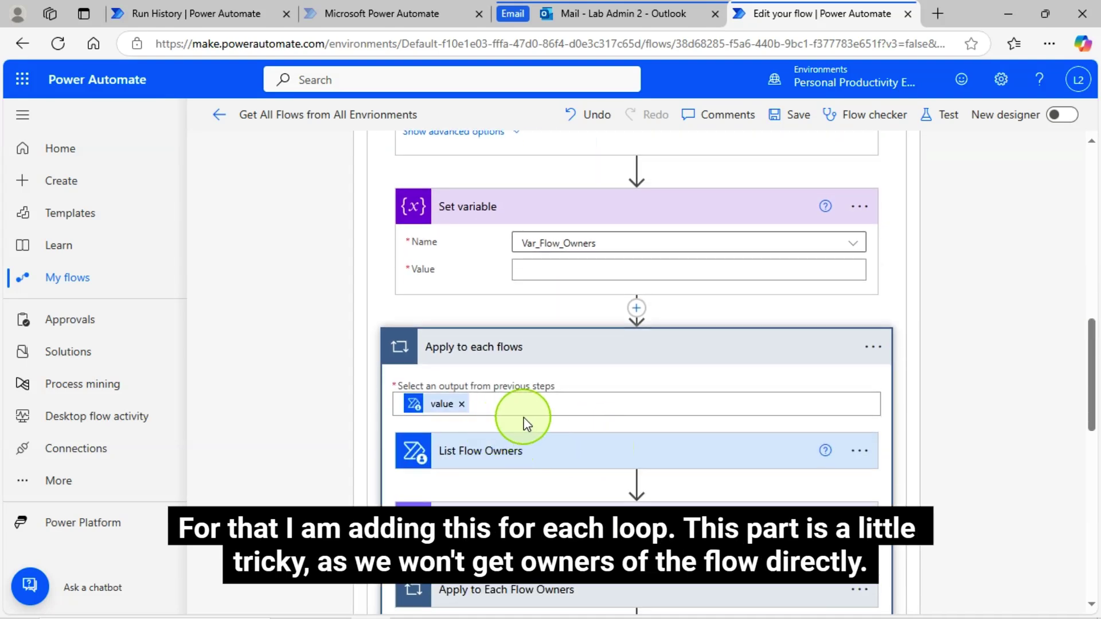
mouse_move(448, 412)
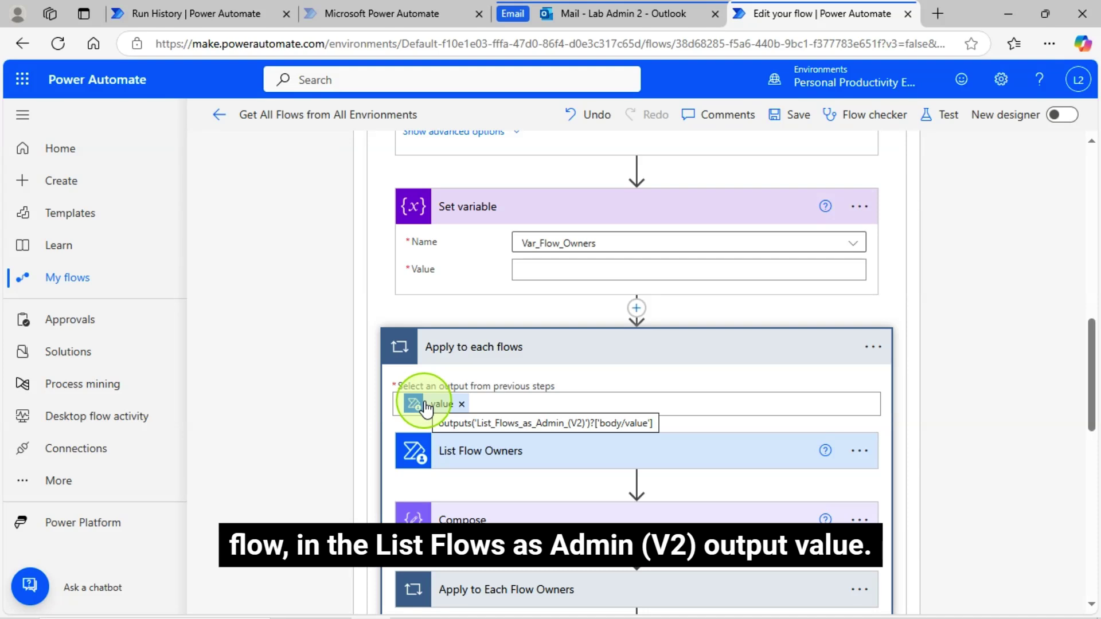
scroll(459, 390, "up", 3)
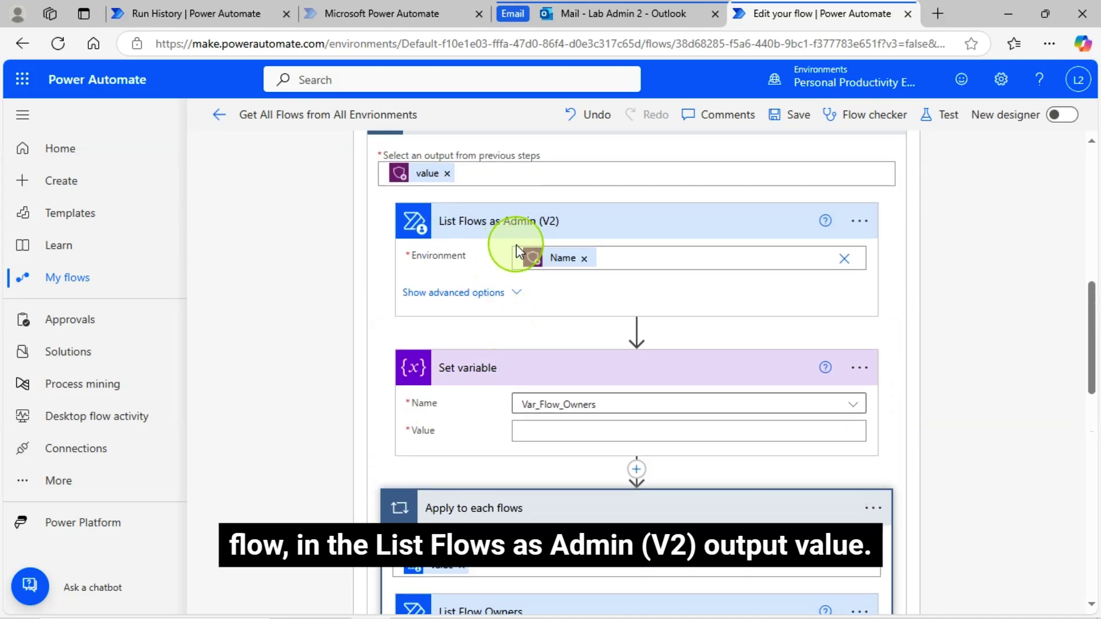
Expand the List Flow Owners action and review its Environment and Flow parameters, tracing the environment name back to List Environments as Admin.
scroll(519, 436, "down", 5)
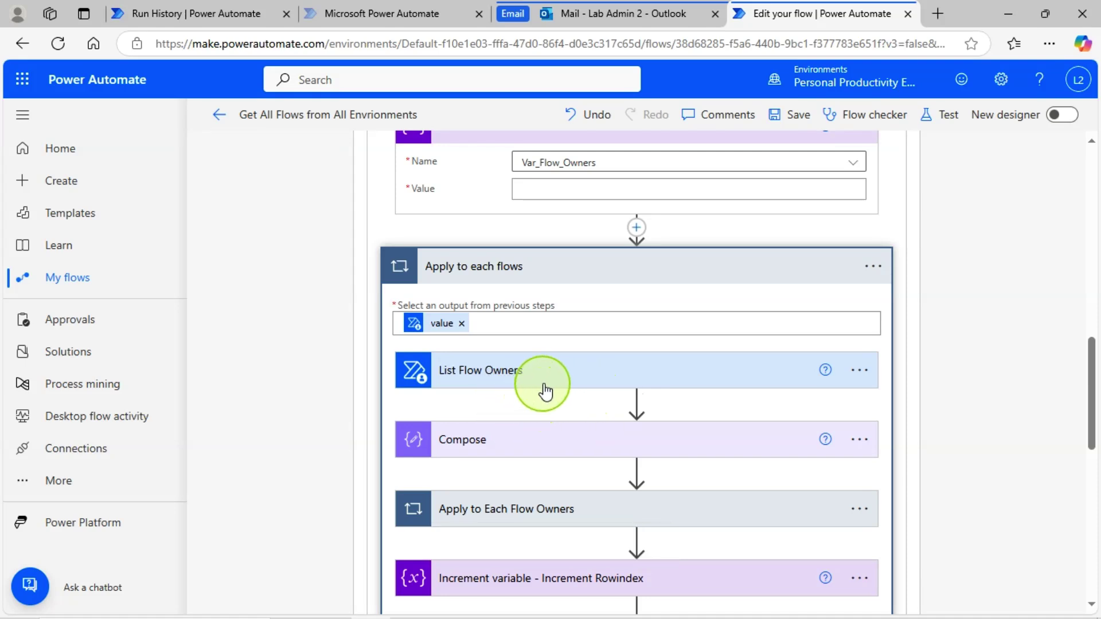
left_click(548, 382)
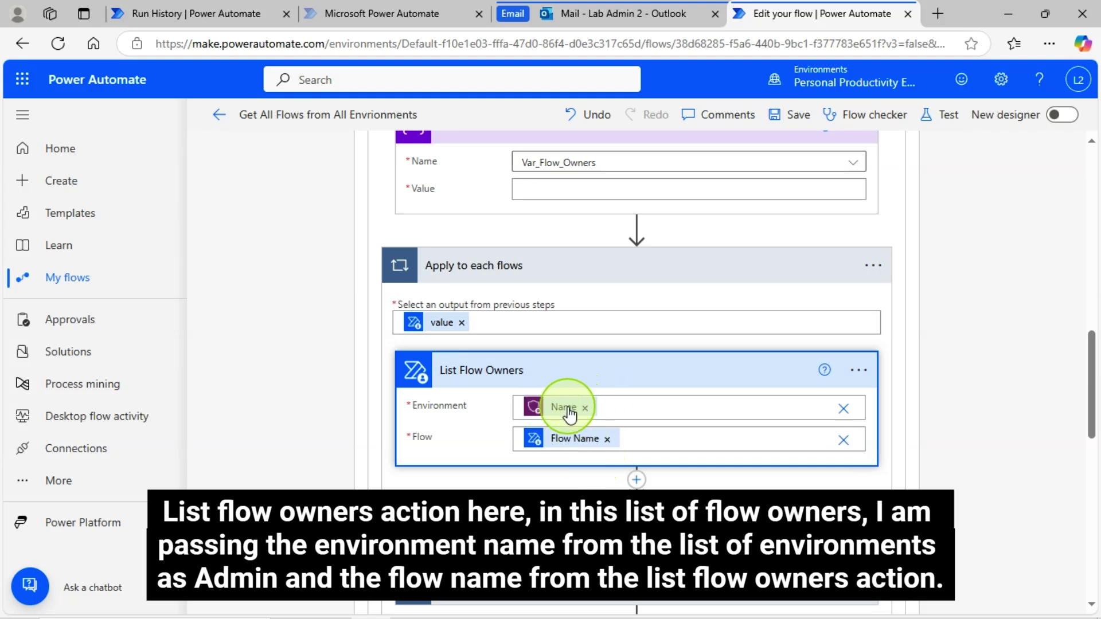
mouse_move(569, 414)
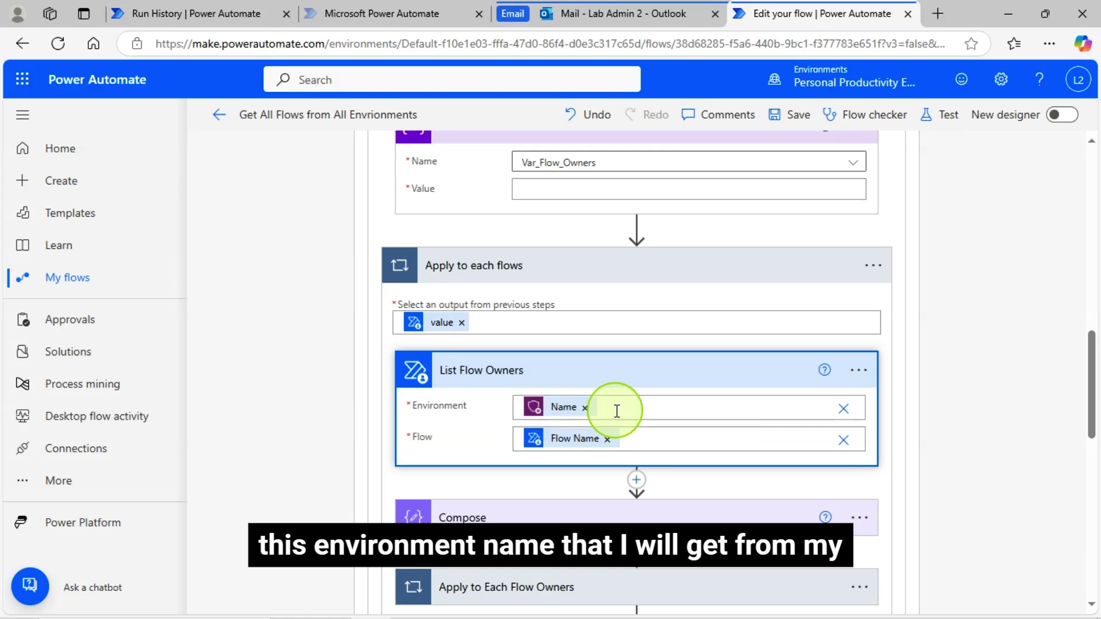
scroll(632, 405, "up", 10)
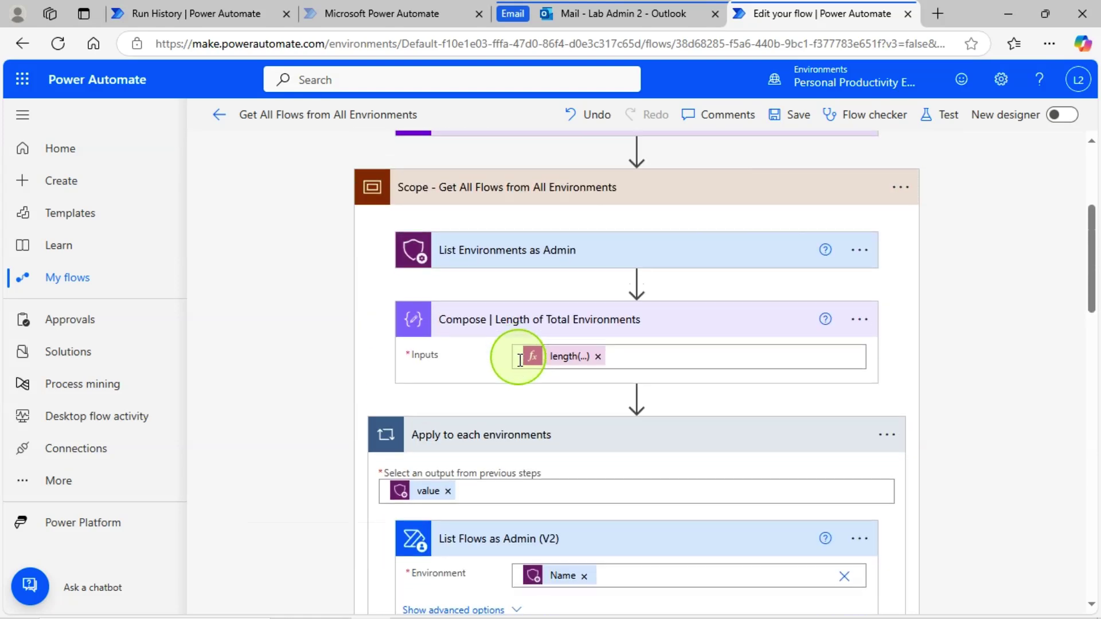
scroll(521, 364, "up", 1)
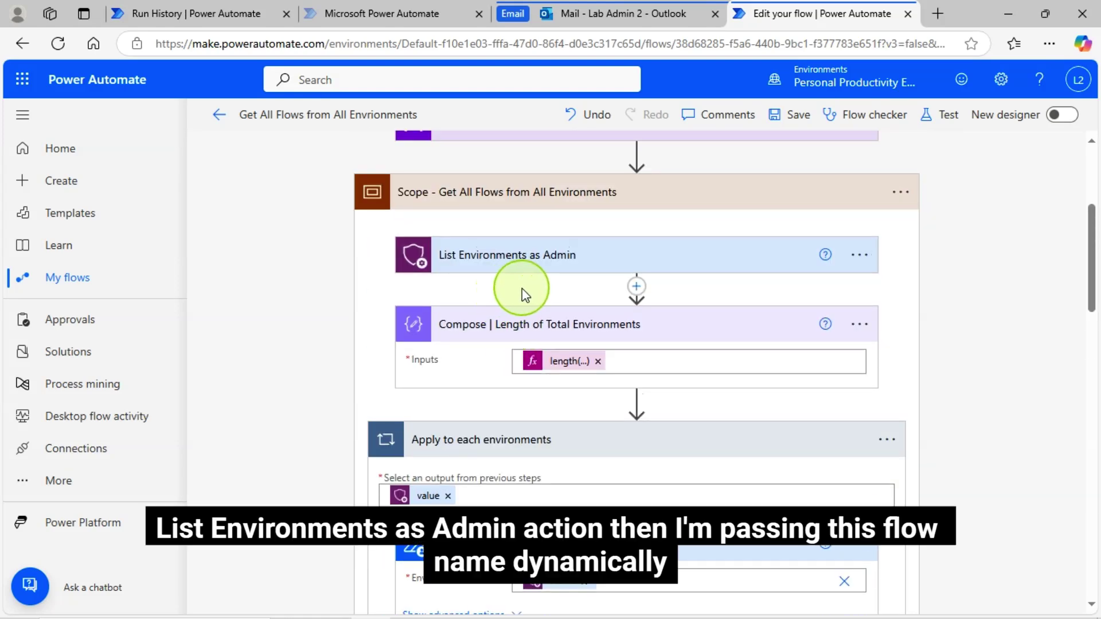
scroll(634, 447, "down", 8)
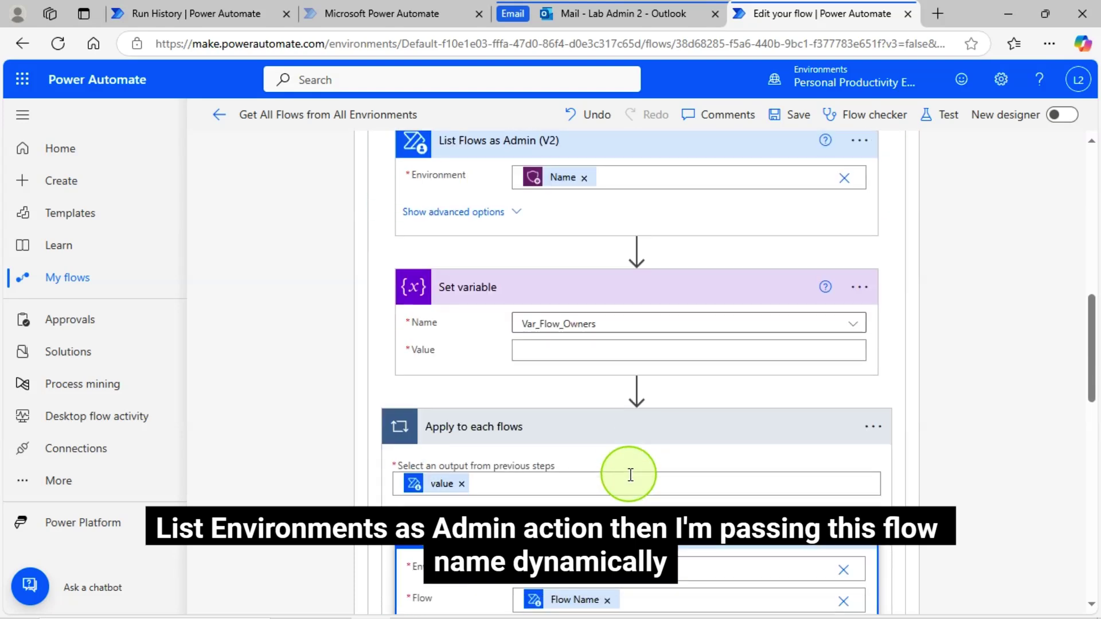
mouse_move(568, 442)
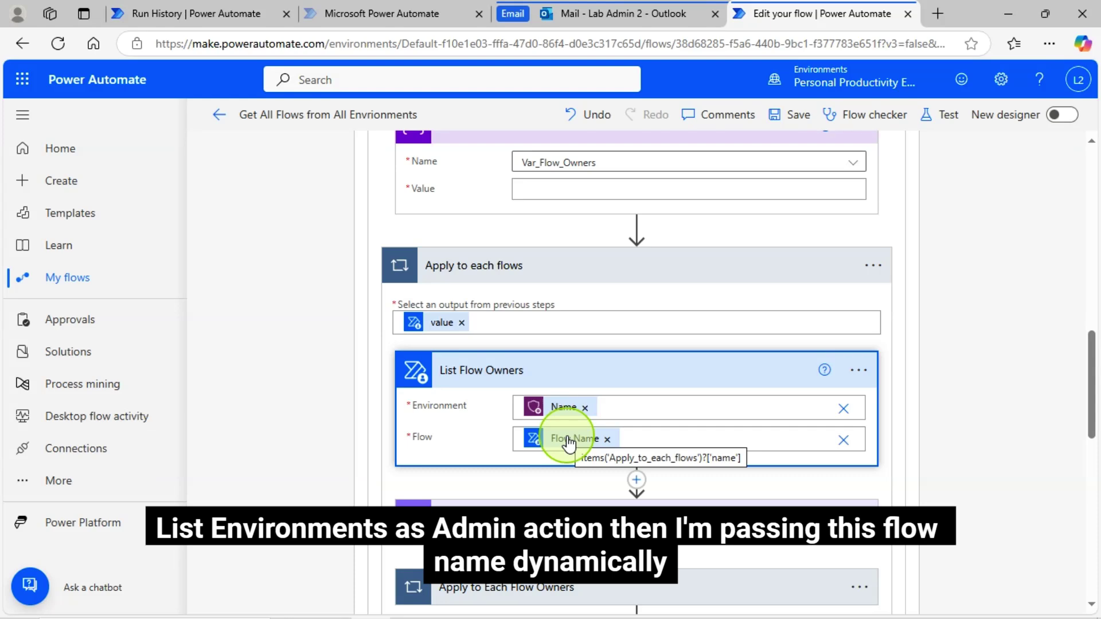
Search the dynamic content for "flow name" to show the source of the Flow parameter in List Flow Owners.
left_click(628, 440)
scroll(539, 333, "up", 2)
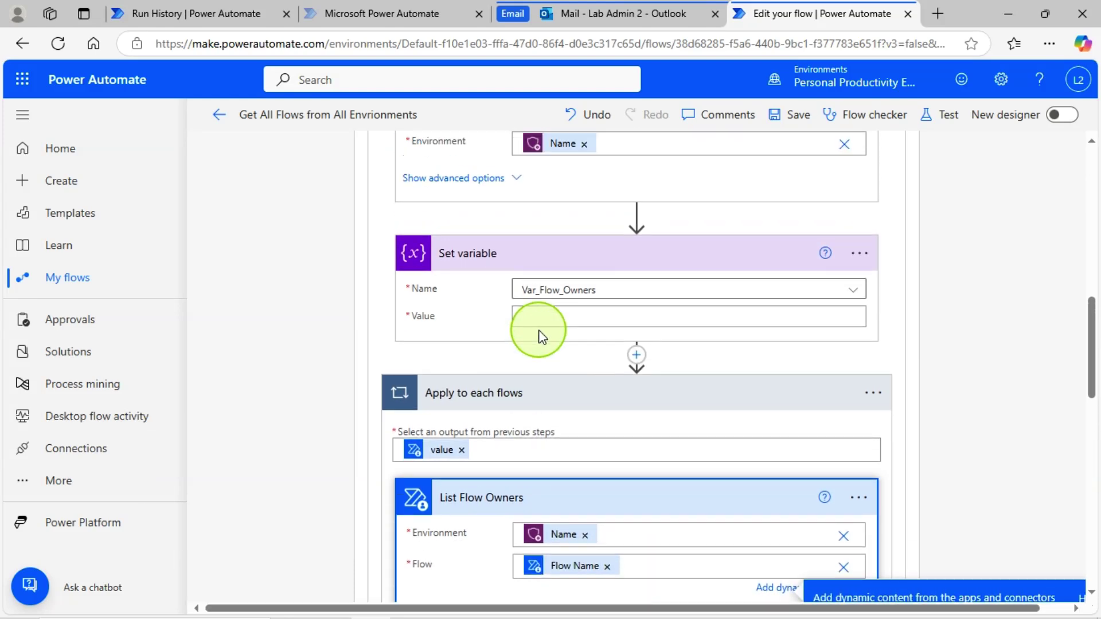
scroll(528, 321, "up", 2)
scroll(573, 363, "down", 5)
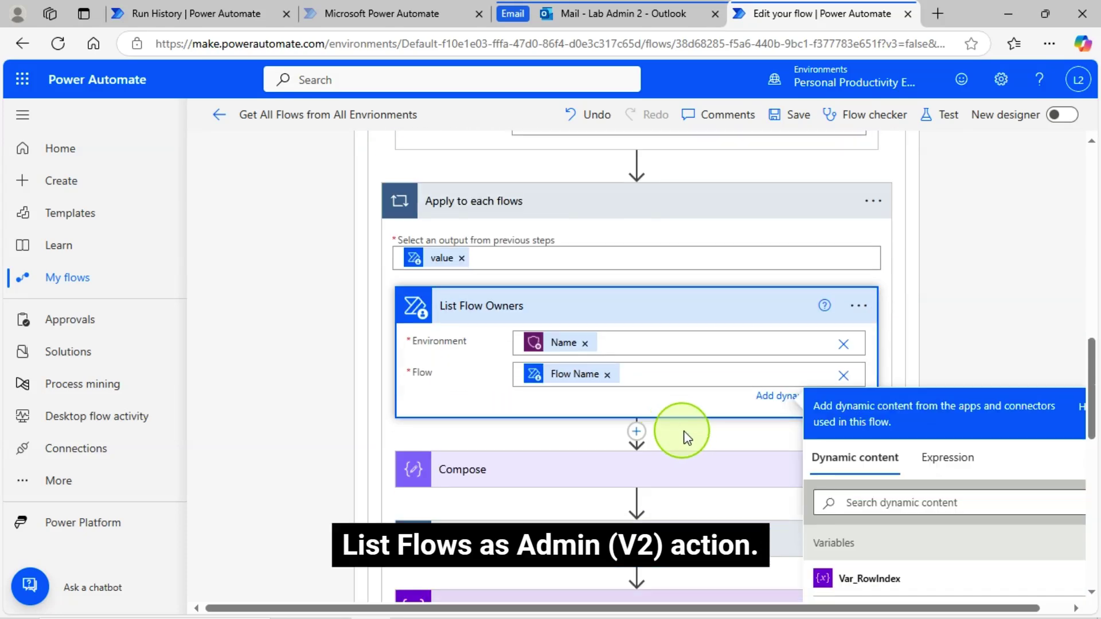
left_click(869, 497)
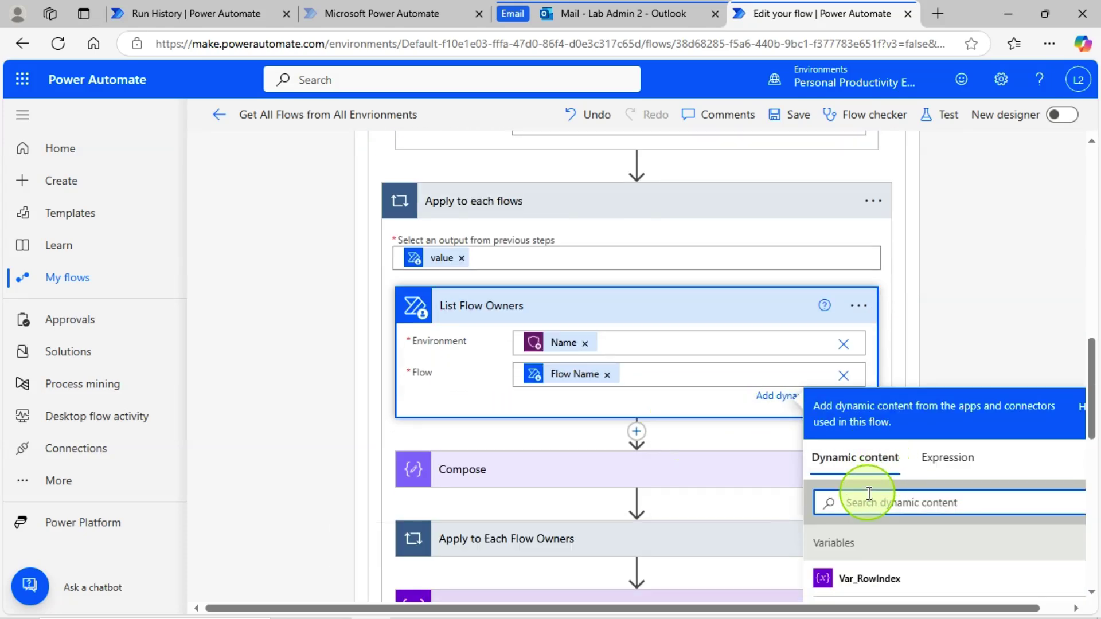
type("flow")
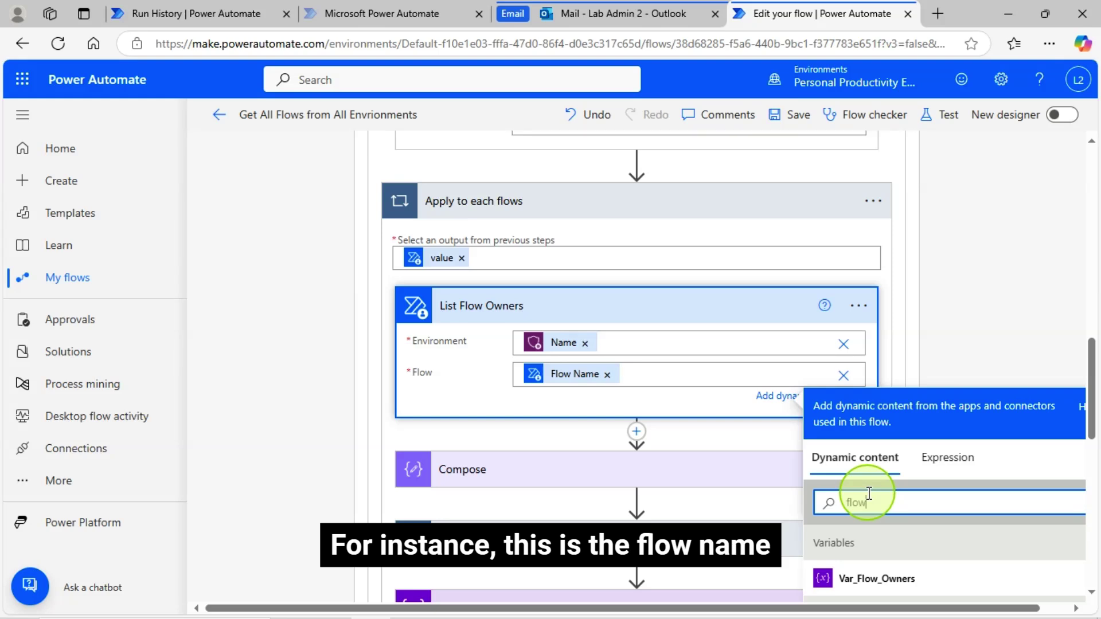
type(" name")
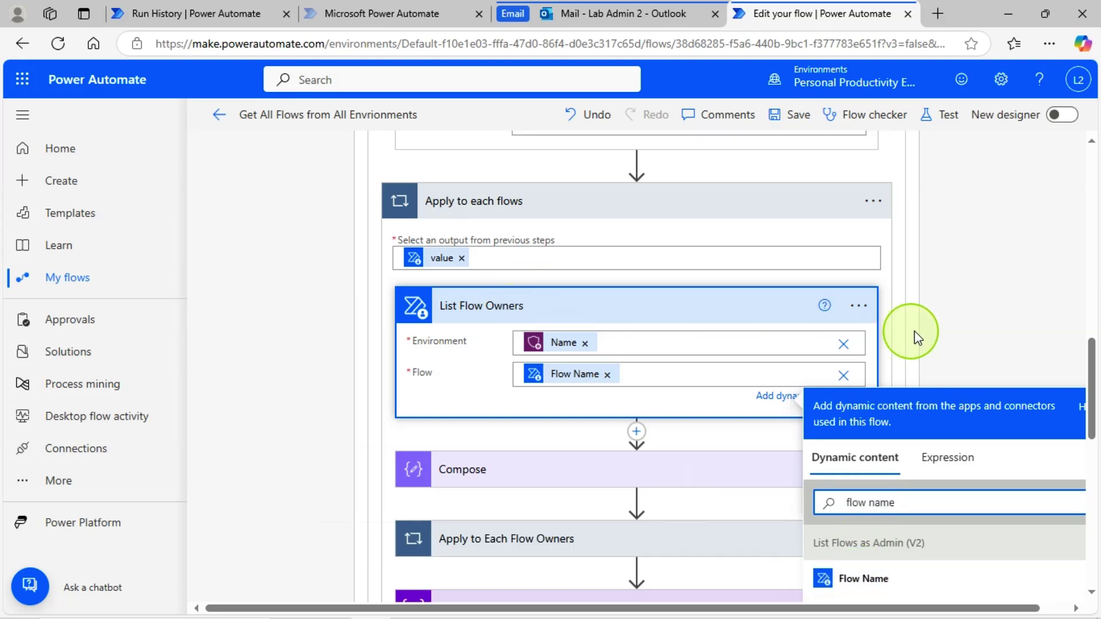
Search the dynamic content for "name" to locate the source of List Flow Owners' Environment parameter, and close the list.
left_click(667, 353)
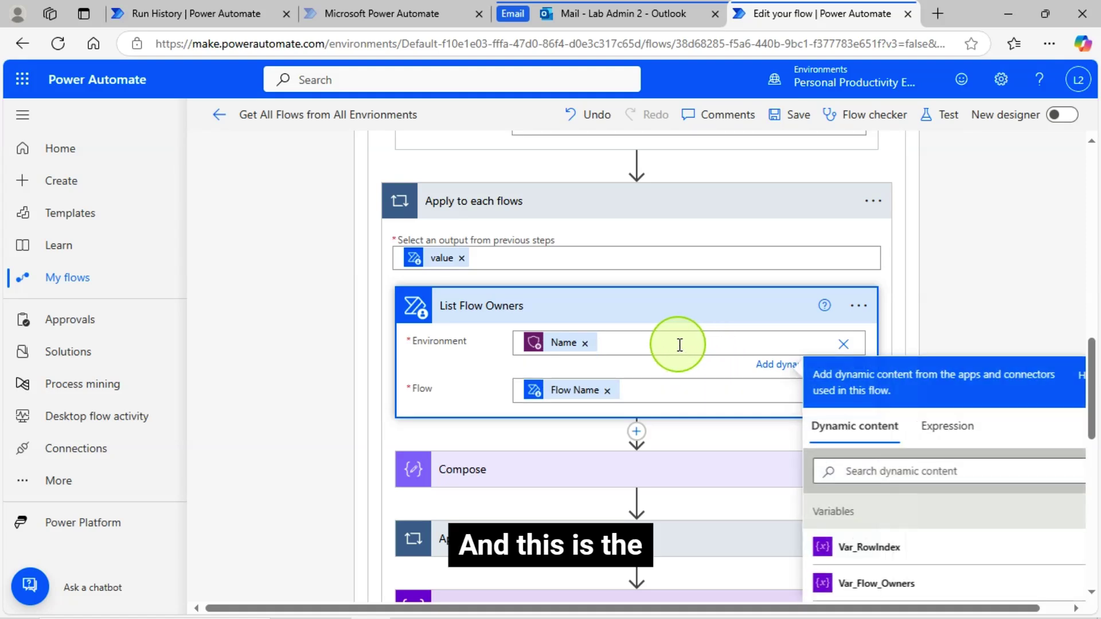
left_click(891, 462)
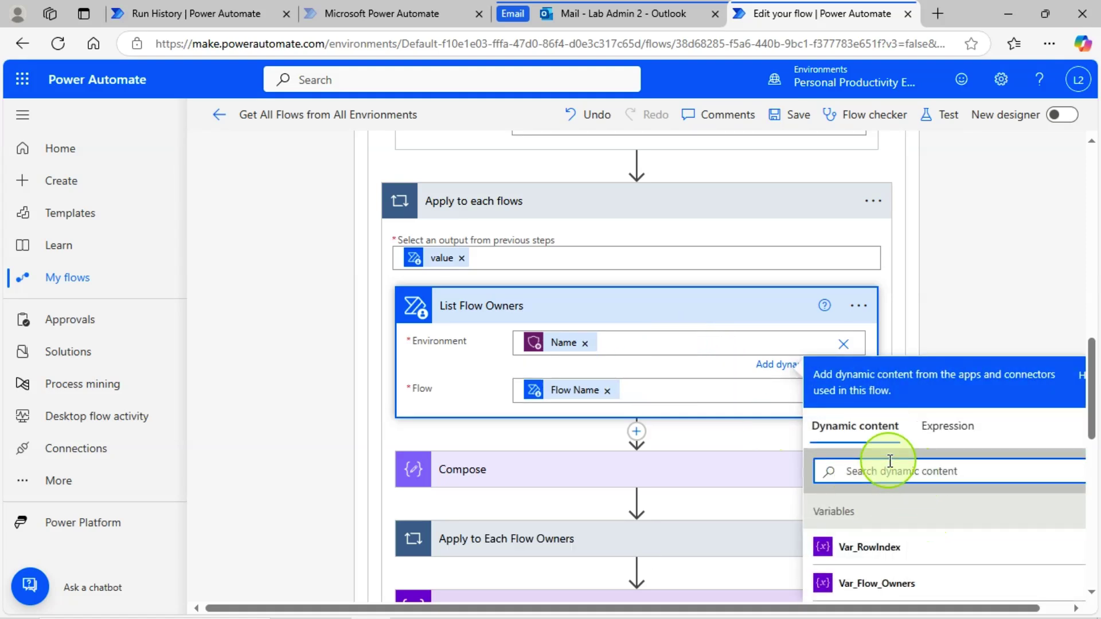
type("name")
scroll(964, 505, "down", 1)
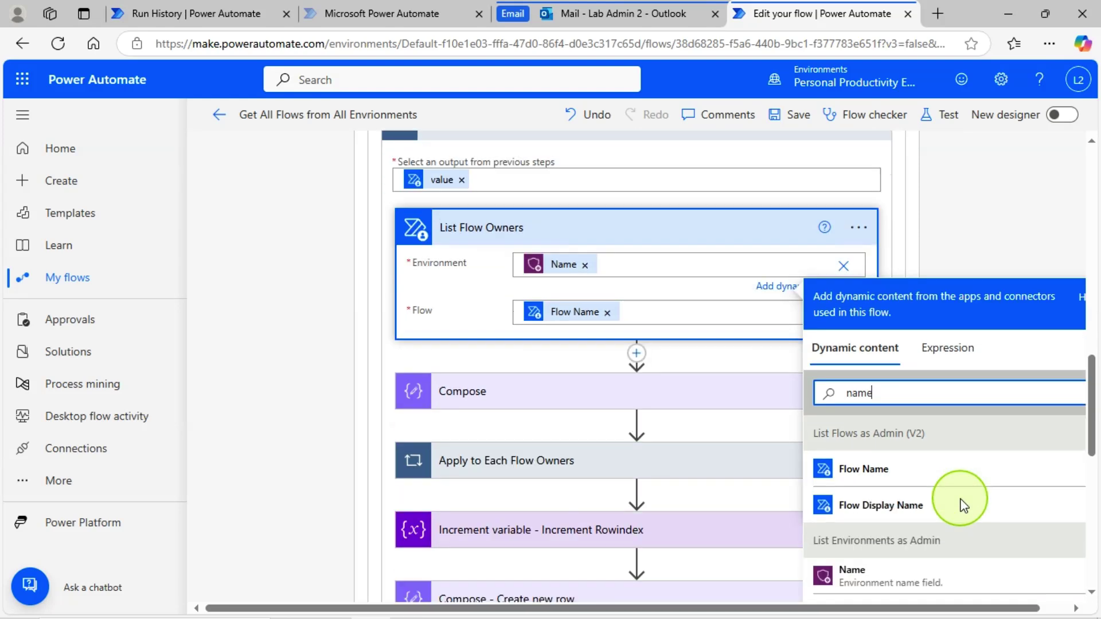
scroll(964, 505, "down", 1)
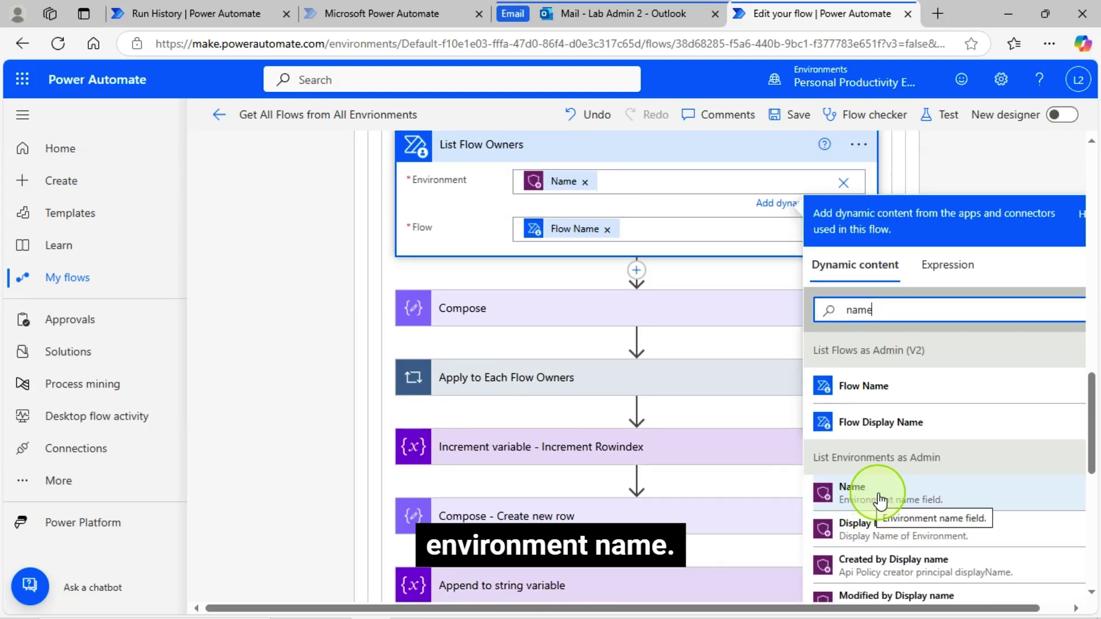
left_click(994, 156)
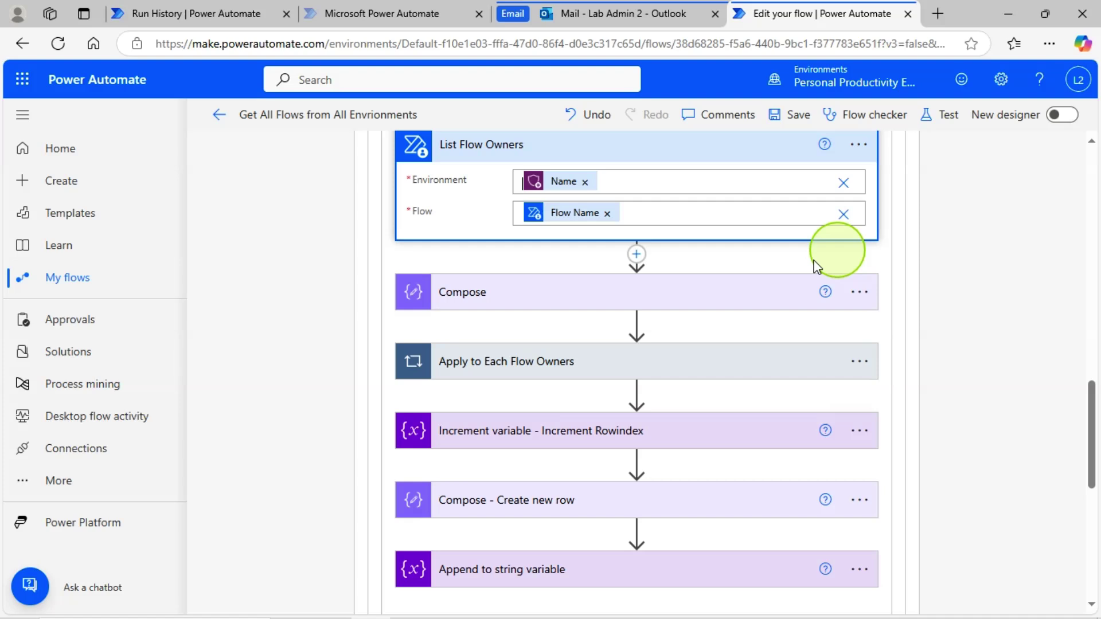
Expand the Compose action below List Flow Owners and review the length expression in its Inputs.
left_click(592, 294)
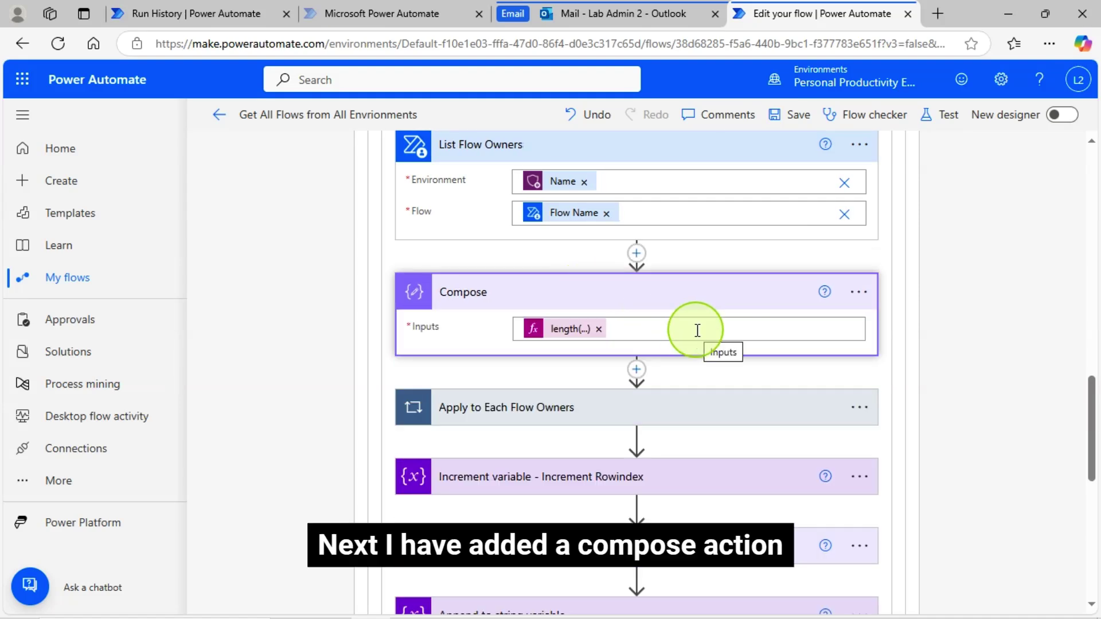
scroll(602, 344, "up", 1)
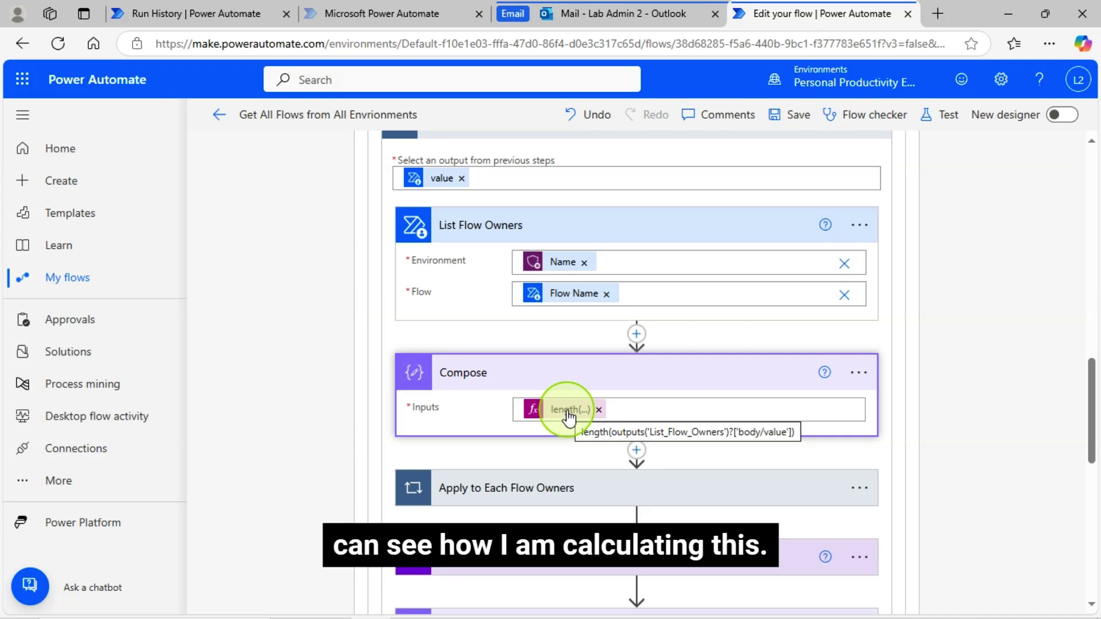
scroll(597, 433, "down", 2)
scroll(591, 410, "up", 2)
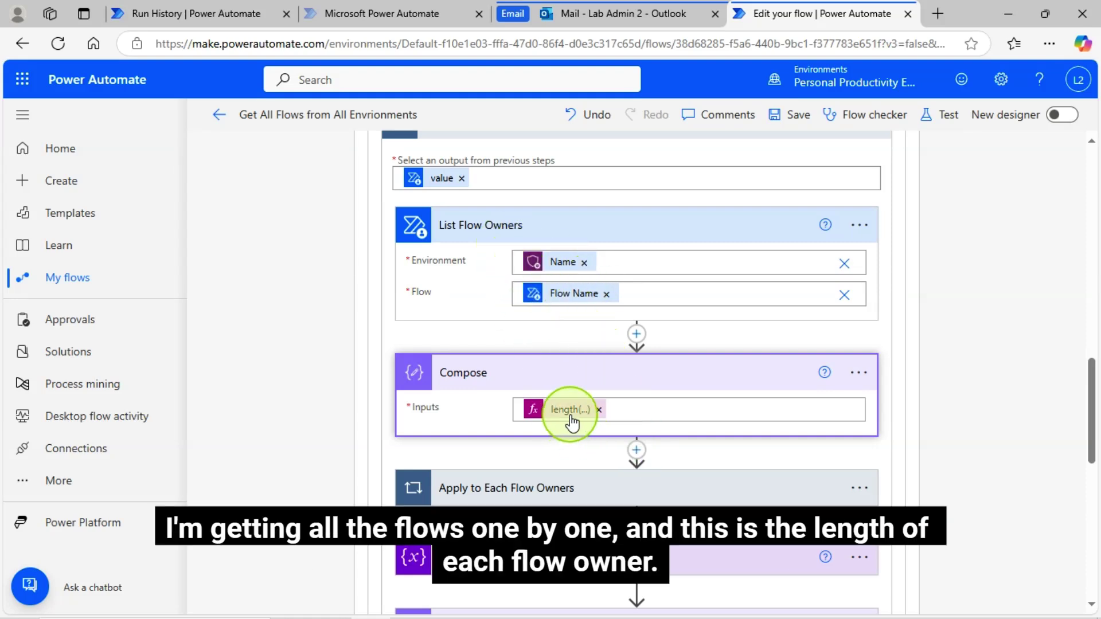
Expand Apply to Each Flow Owners and its Get user profile (V2) action, and review the loop input and User (UPN) parameter.
scroll(569, 415, "down", 2)
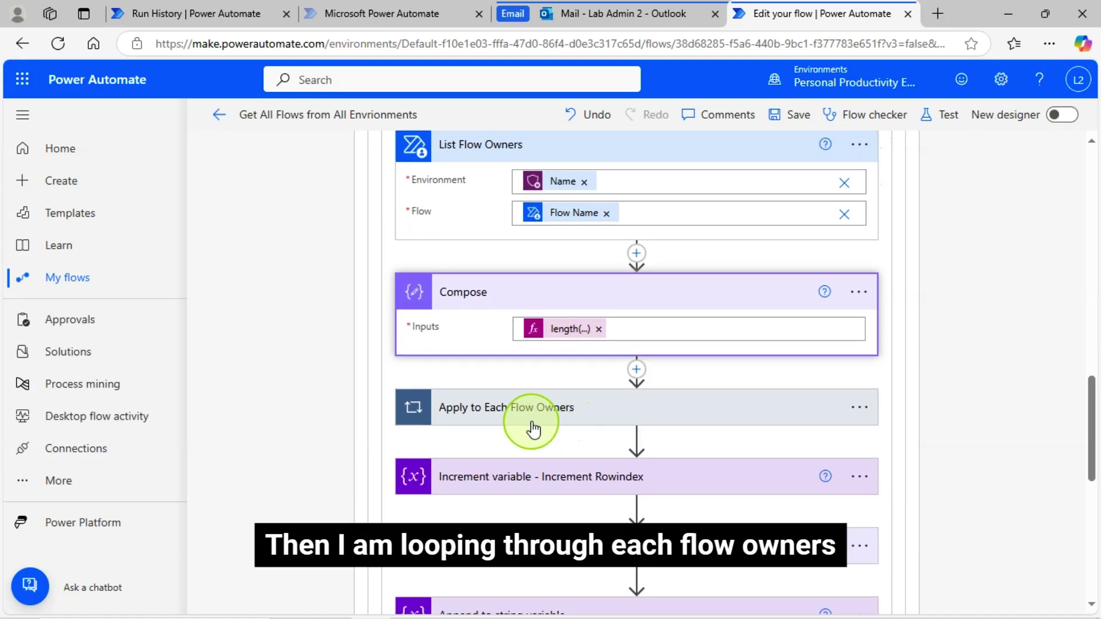
left_click(532, 413)
scroll(820, 487, "down", 2)
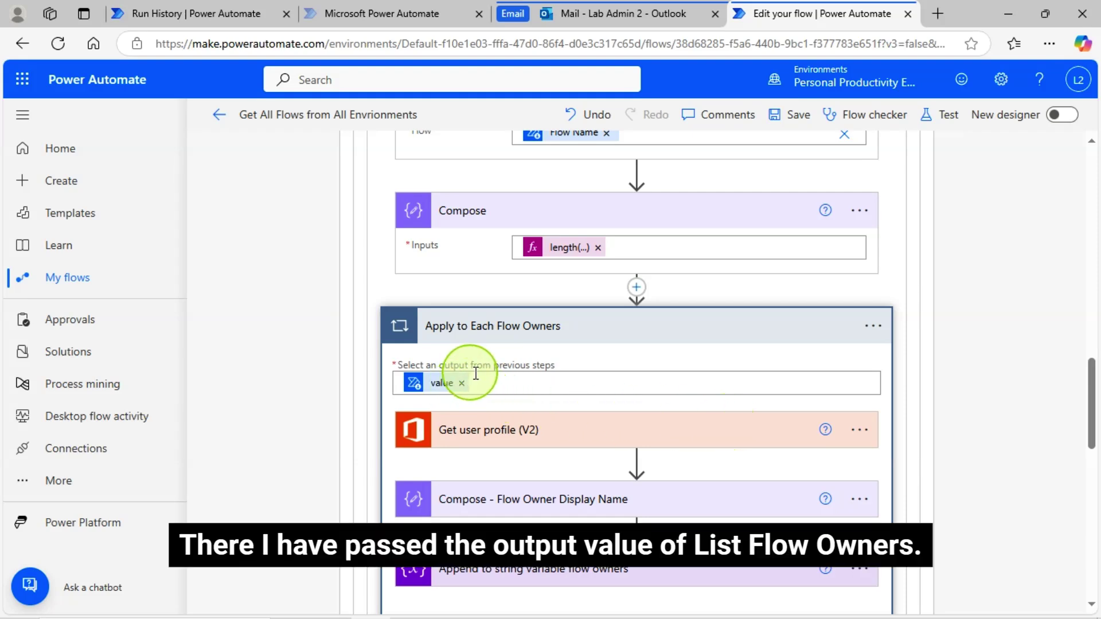
mouse_move(434, 382)
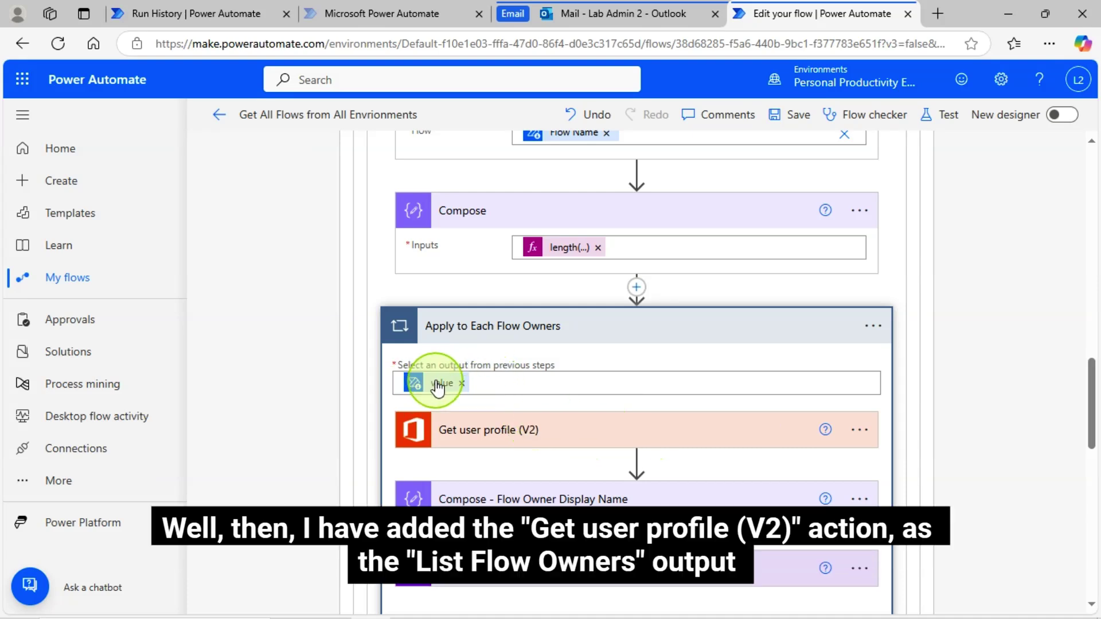
left_click(510, 431)
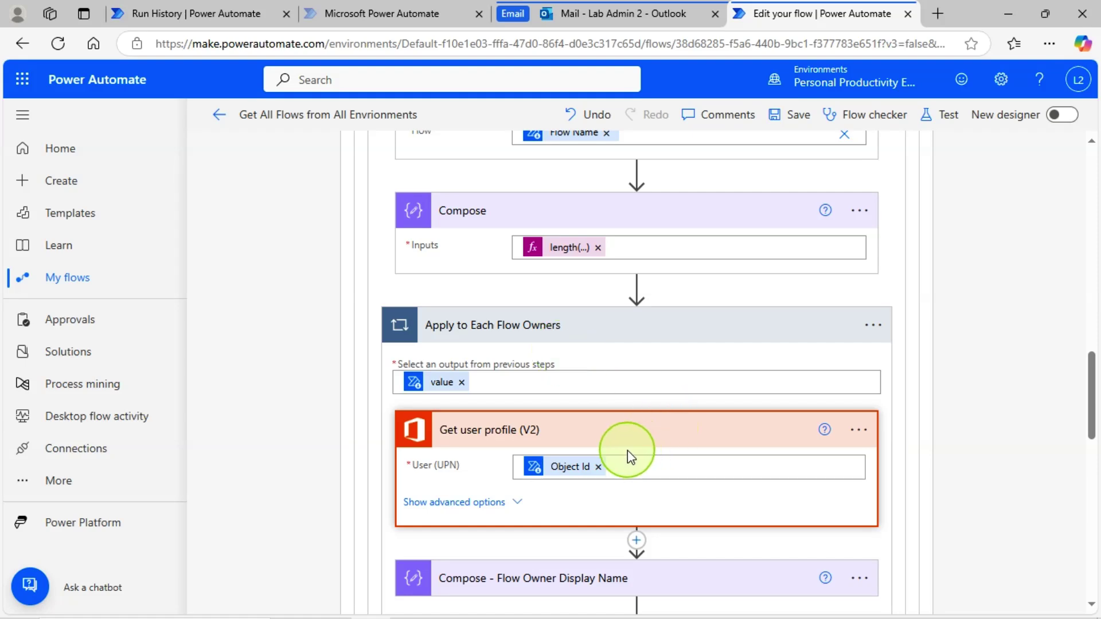
mouse_move(576, 474)
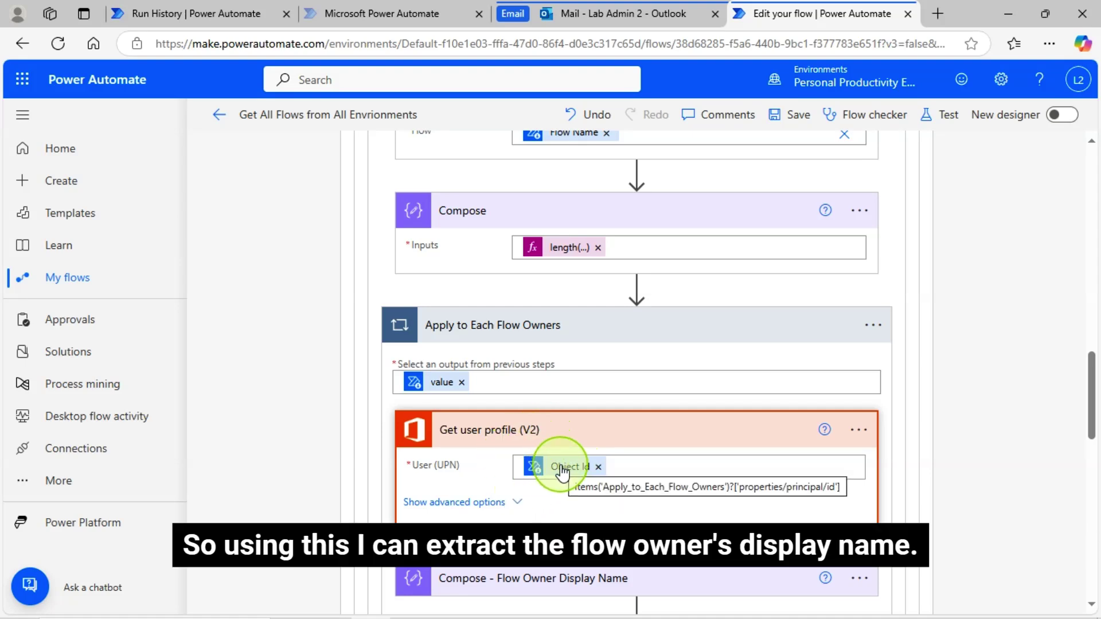
Review the Compose - Flow Owner Display Name inputs and the name and value in Append to string variable flow owners.
scroll(562, 473, "down", 3)
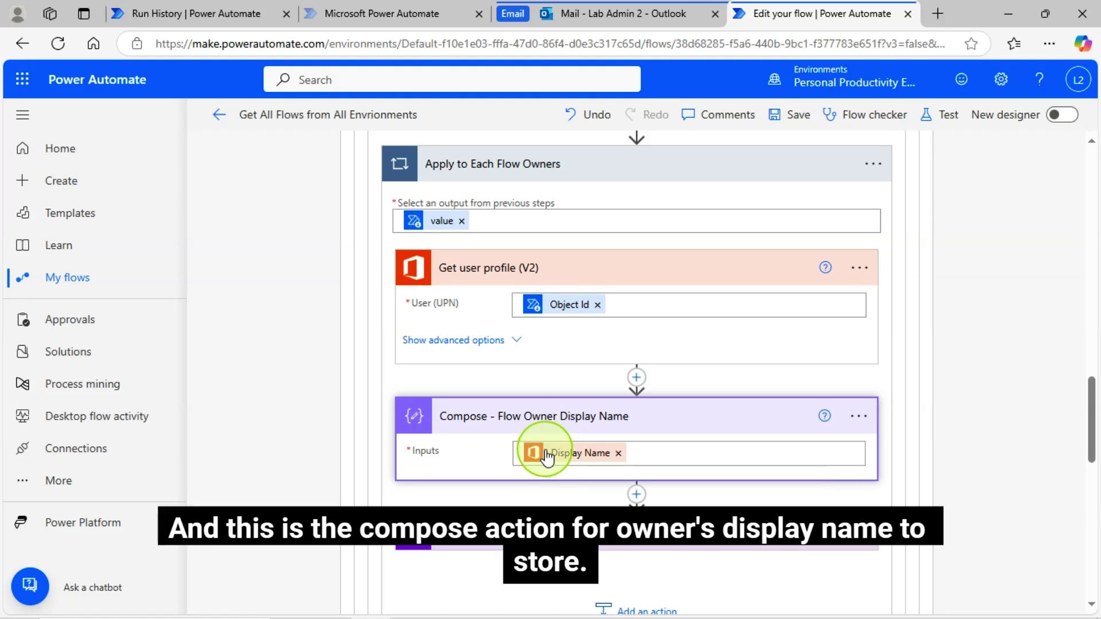
scroll(548, 453, "down", 3)
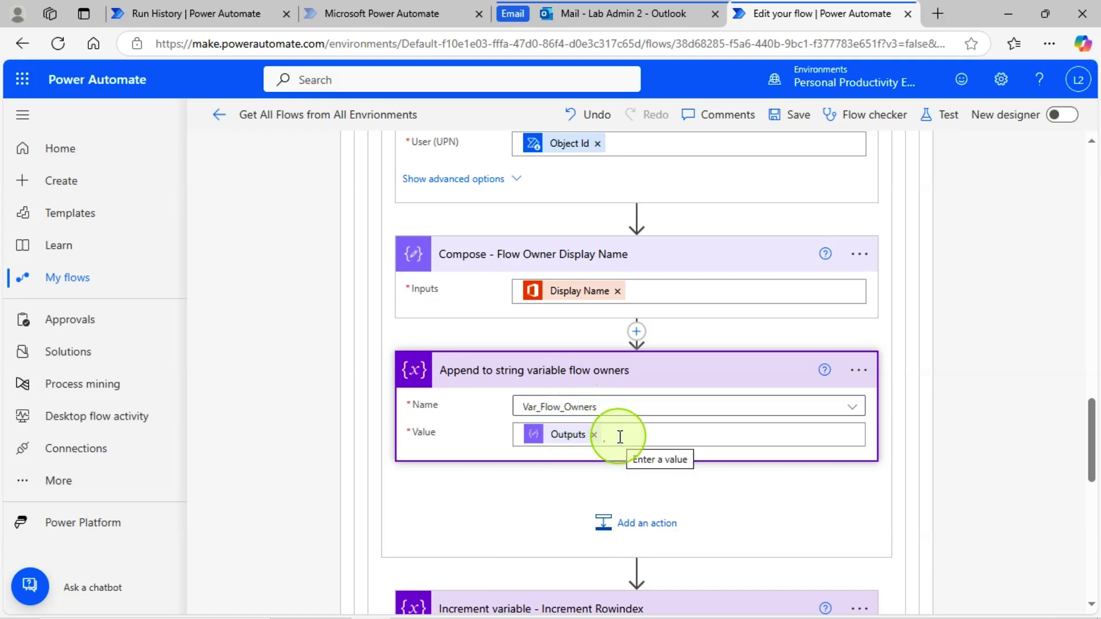
scroll(644, 450, "down", 3)
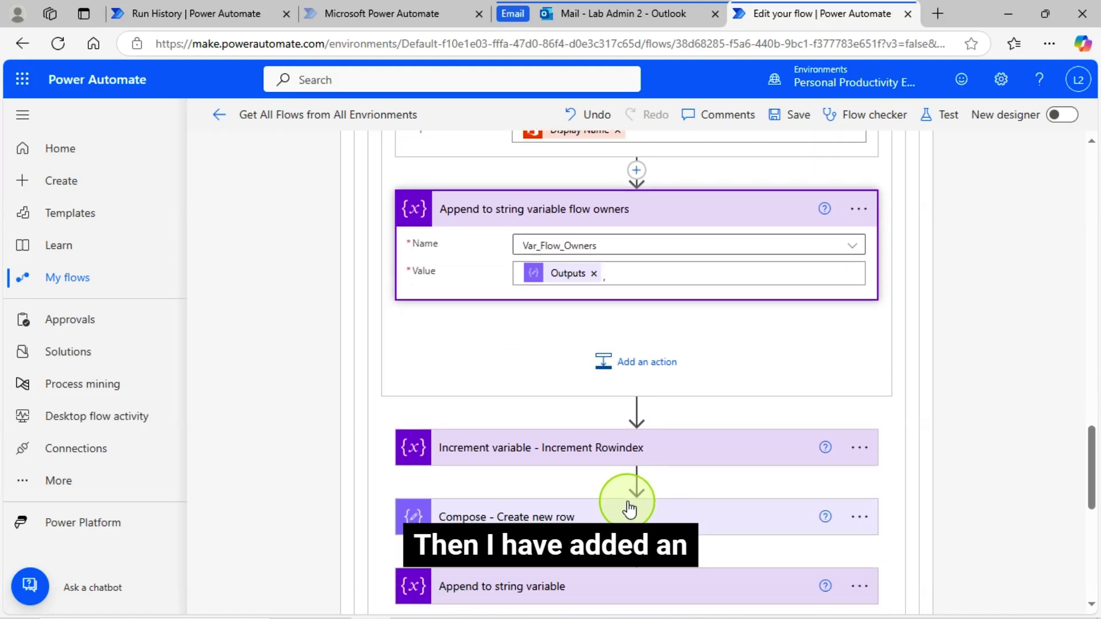
Expand Increment variable - Increment Rowindex and review its variable name and increment value.
left_click(513, 466)
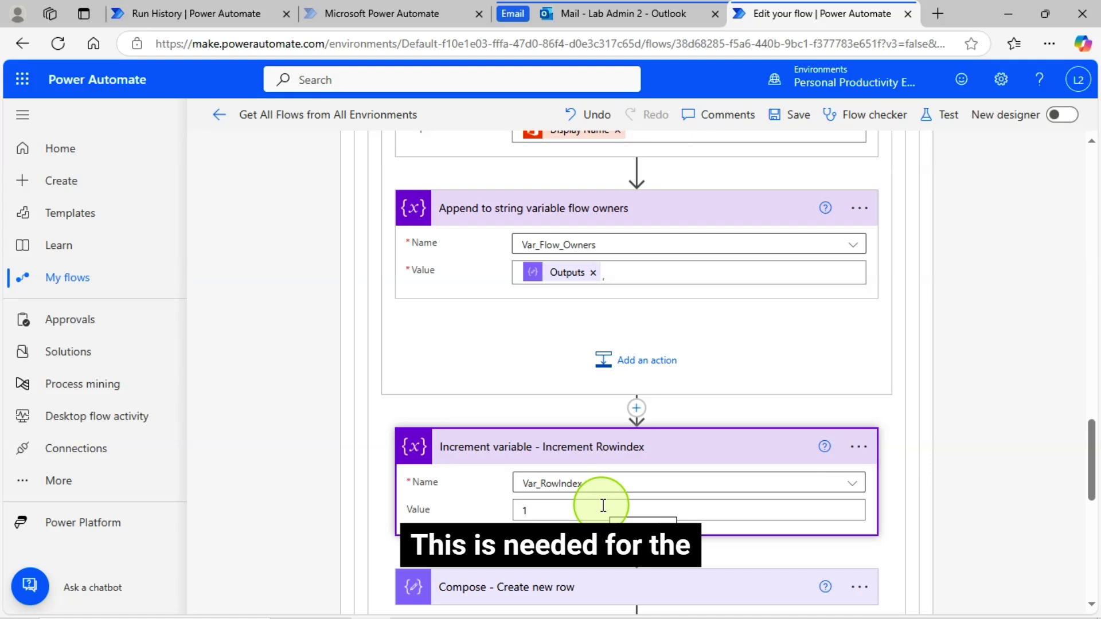
scroll(546, 474, "down", 1)
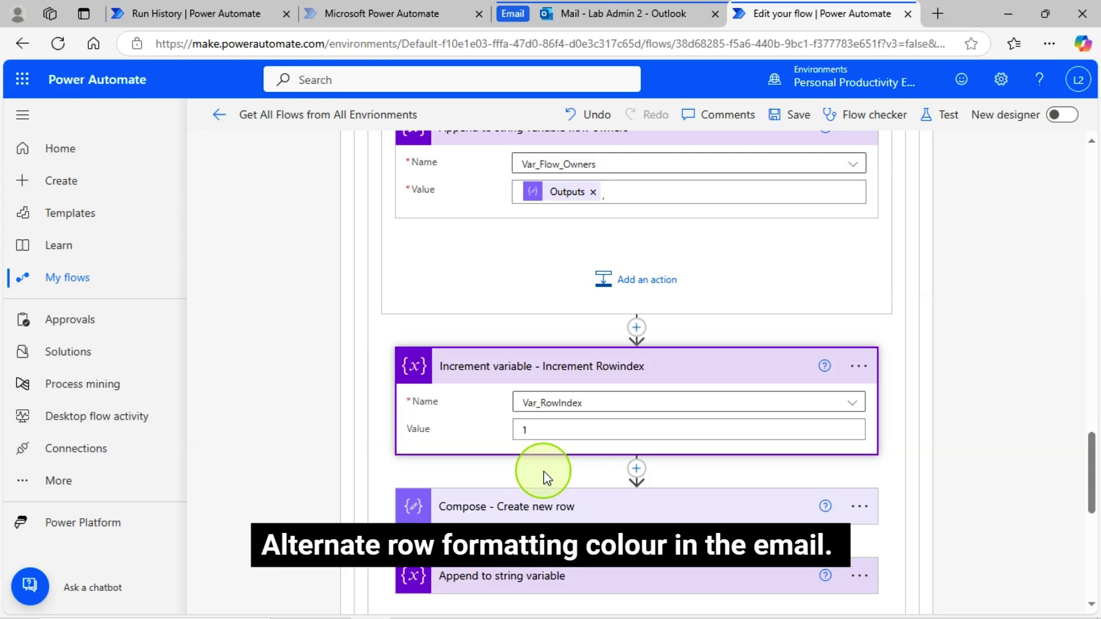
scroll(545, 471, "down", 1)
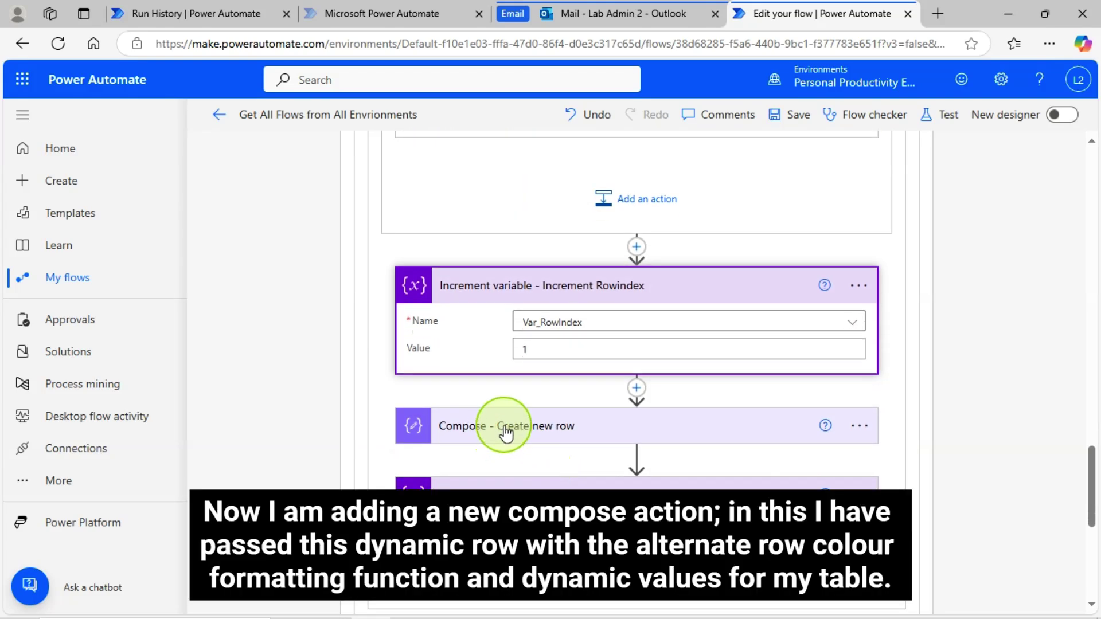
Expand Compose - Create new row, review its Var_Flow_Owners expression, and check the Owner column of the report email in Outlook.
left_click(505, 434)
scroll(505, 433, "down", 1)
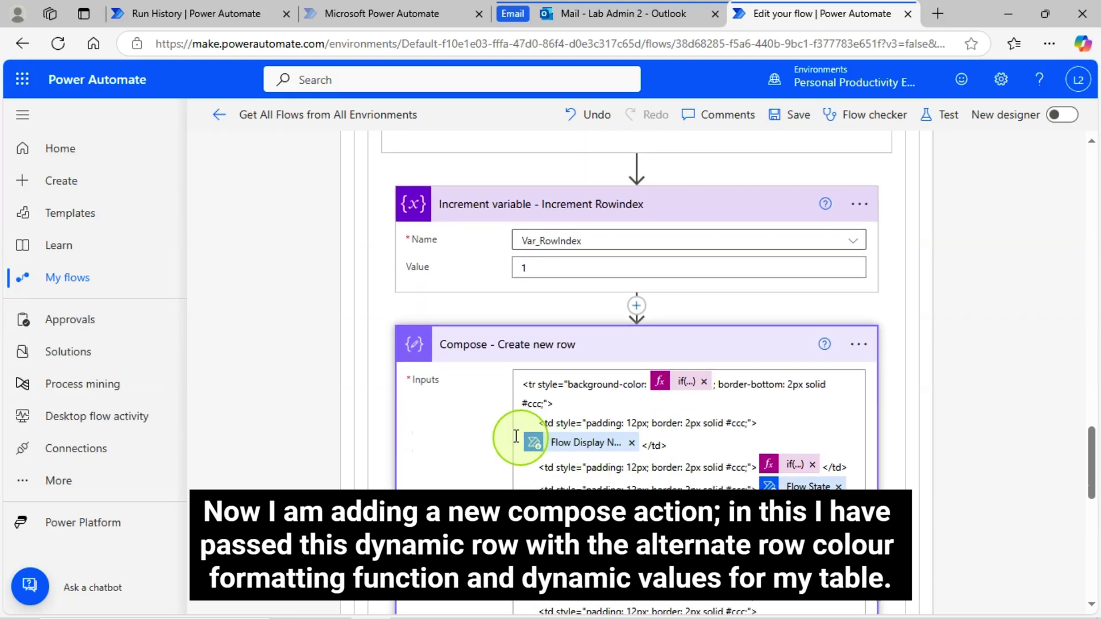
scroll(509, 434, "down", 2)
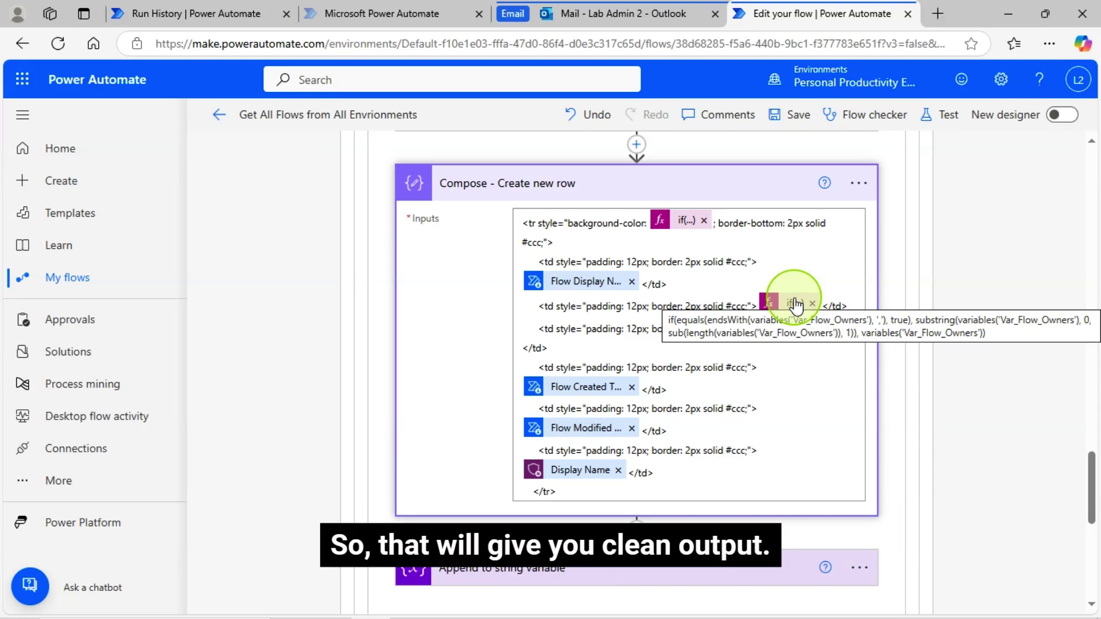
left_click(627, 12)
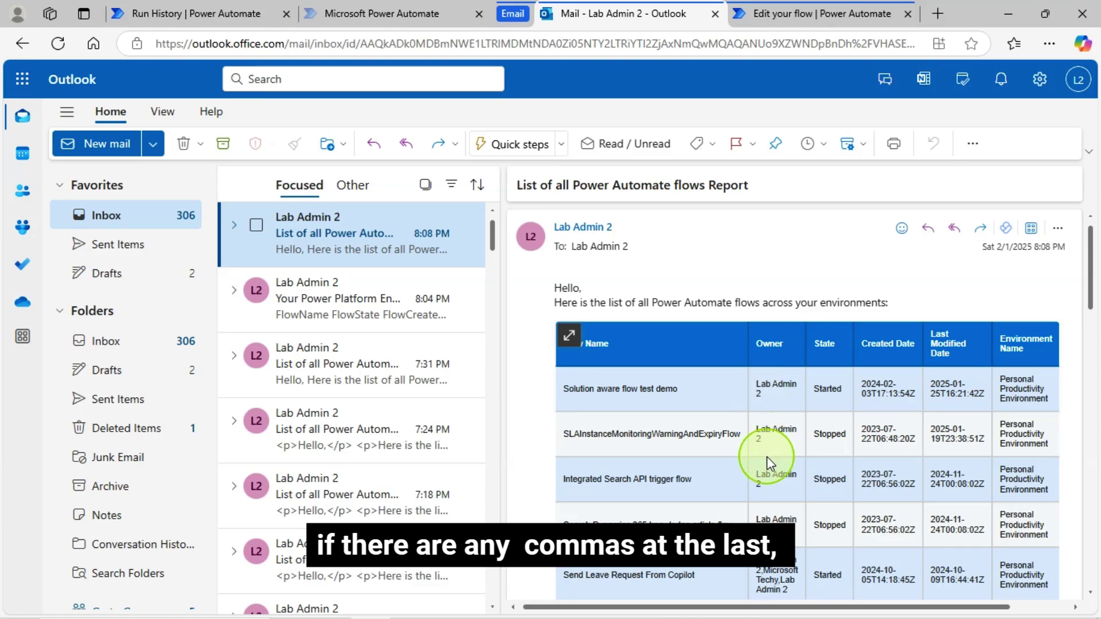
scroll(781, 504, "down", 3)
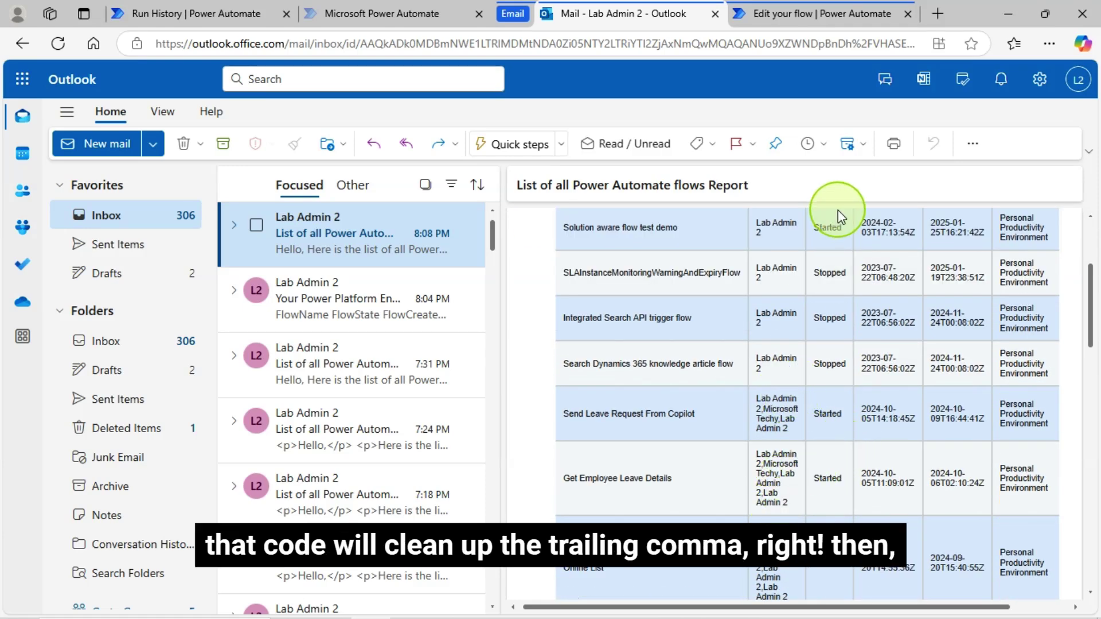
Return to the flow editor in Power Automate and examine the row background-color expression in Compose - Create new row.
left_click(770, 13)
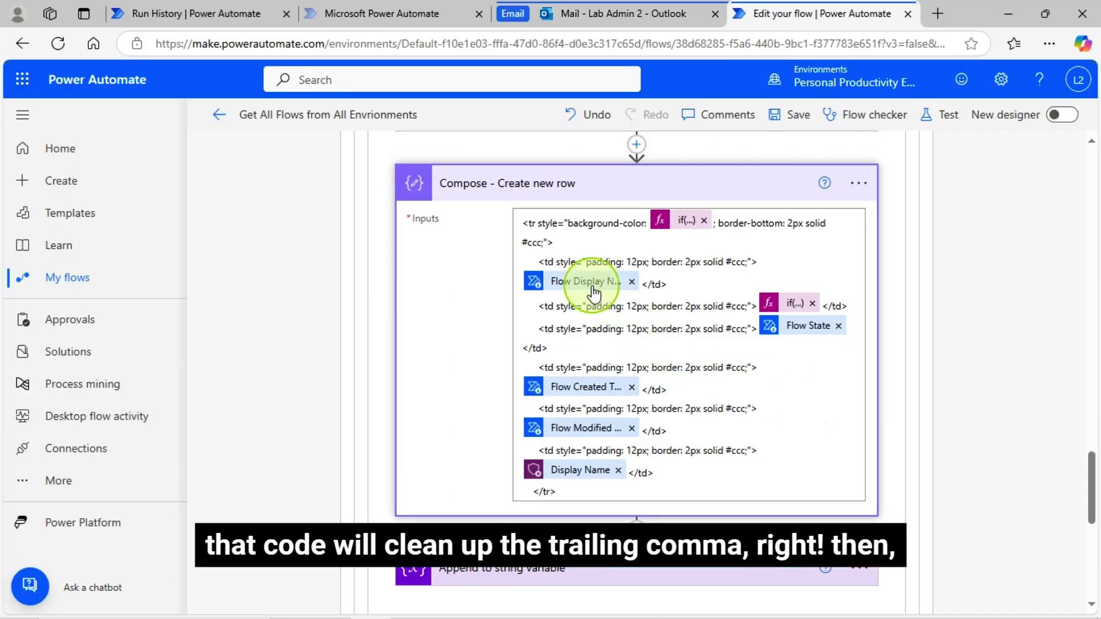
scroll(689, 266, "up", 1)
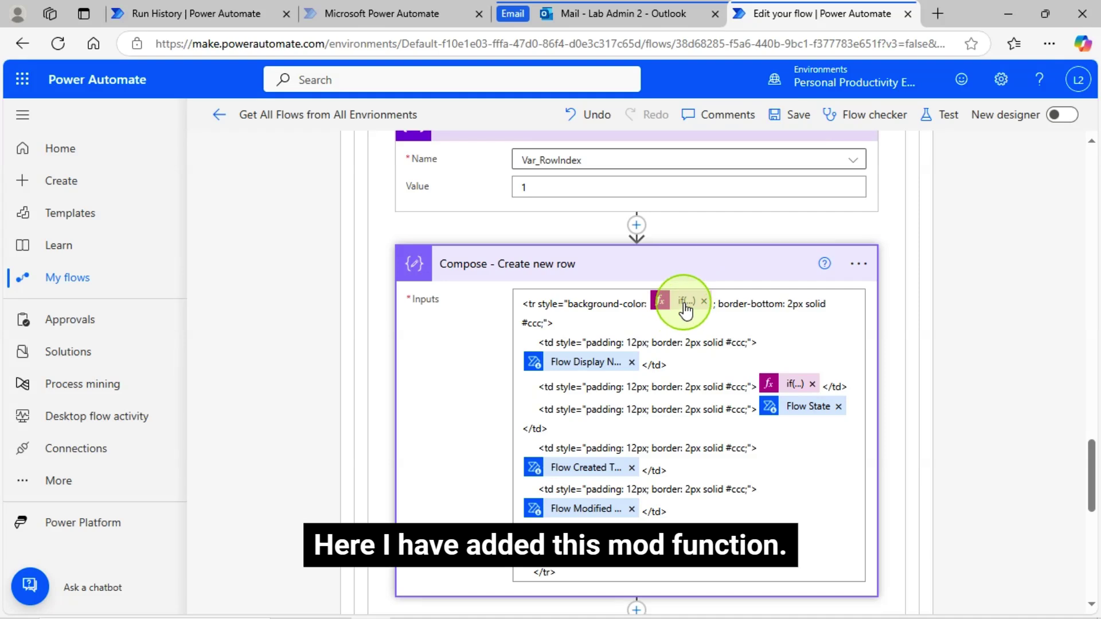
mouse_move(686, 312)
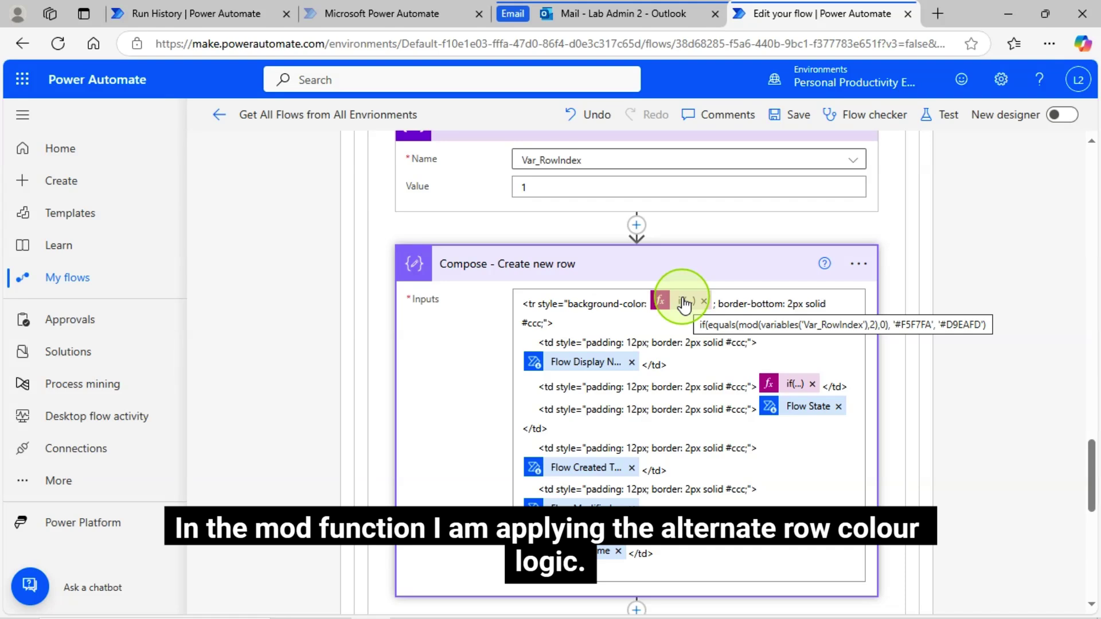
Expand the Append to string variable action below Compose - Create new row and trace its Outputs value back to that Compose action.
scroll(686, 386, "down", 5)
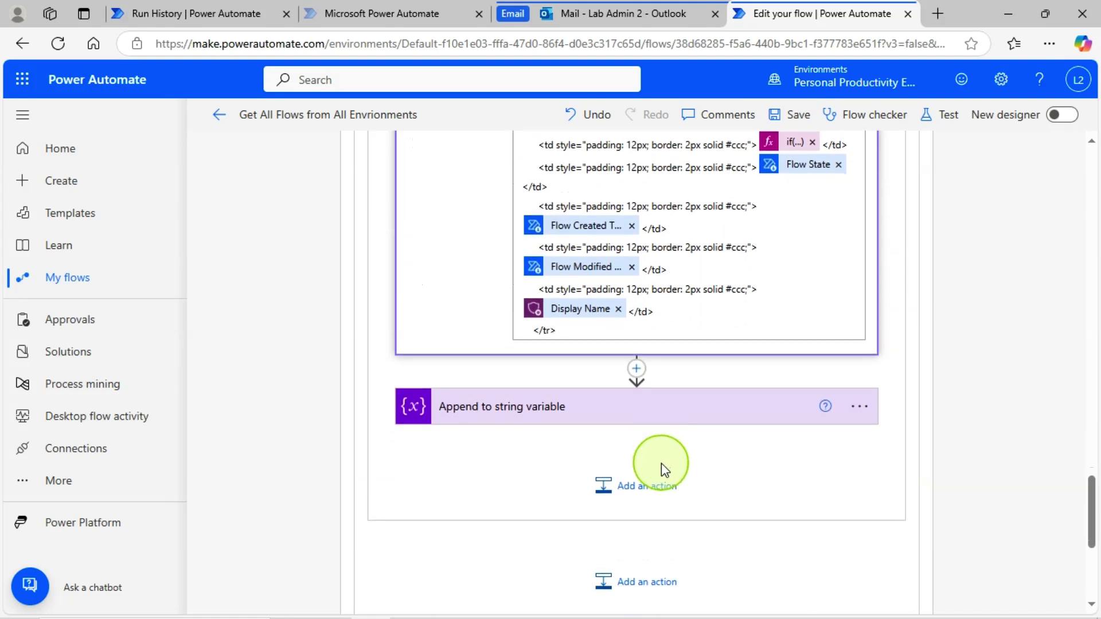
left_click(535, 416)
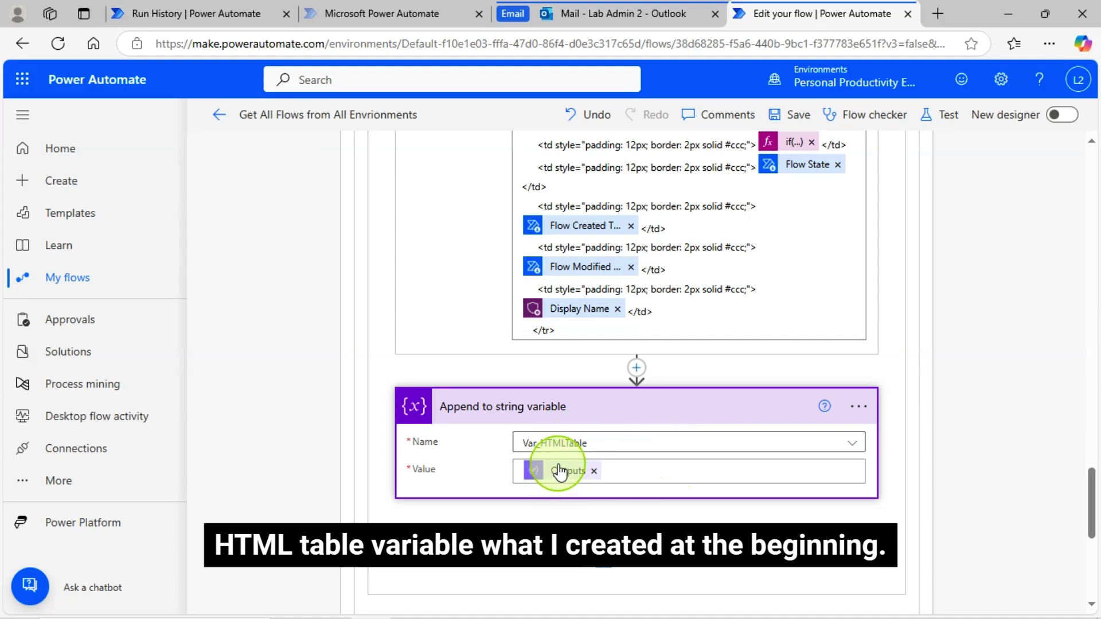
scroll(562, 475, "up", 1)
scroll(565, 471, "down", 1)
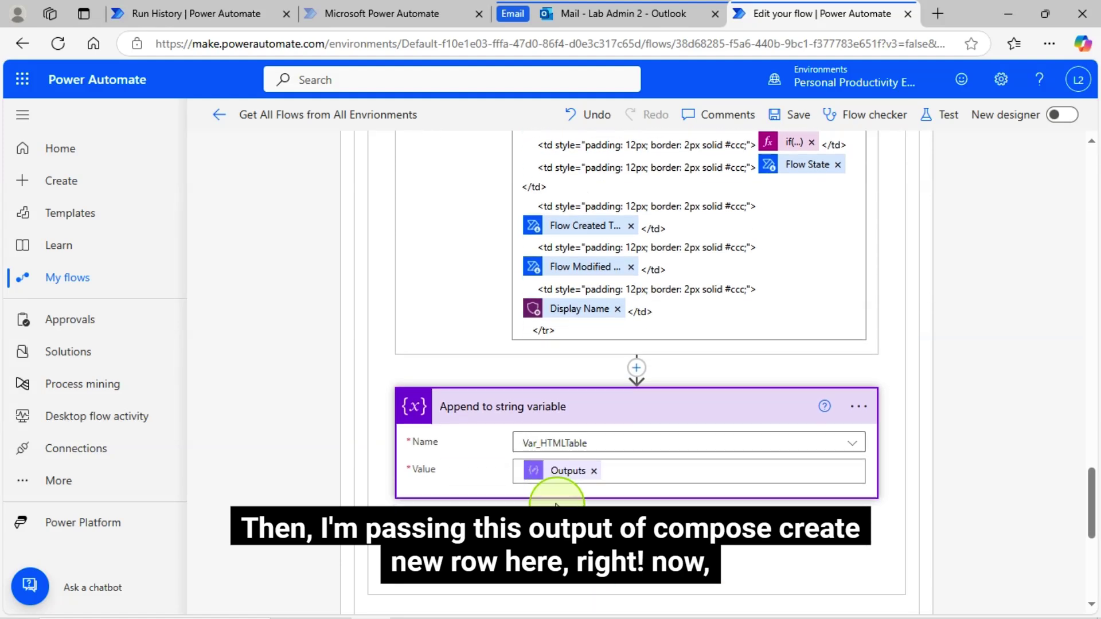
scroll(566, 467, "up", 4)
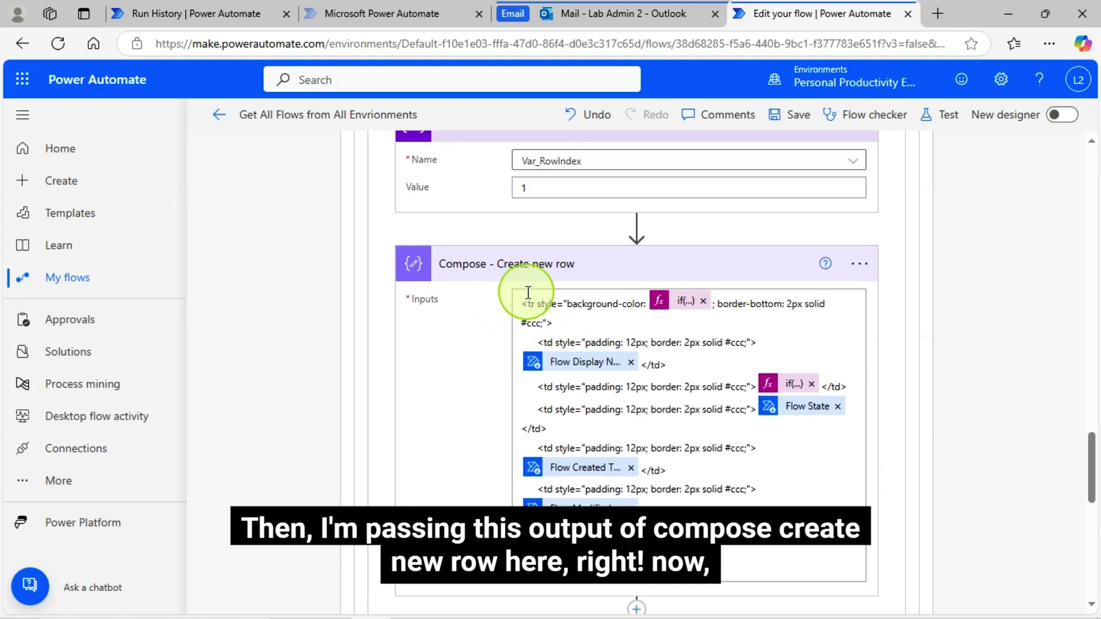
scroll(570, 368, "down", 4)
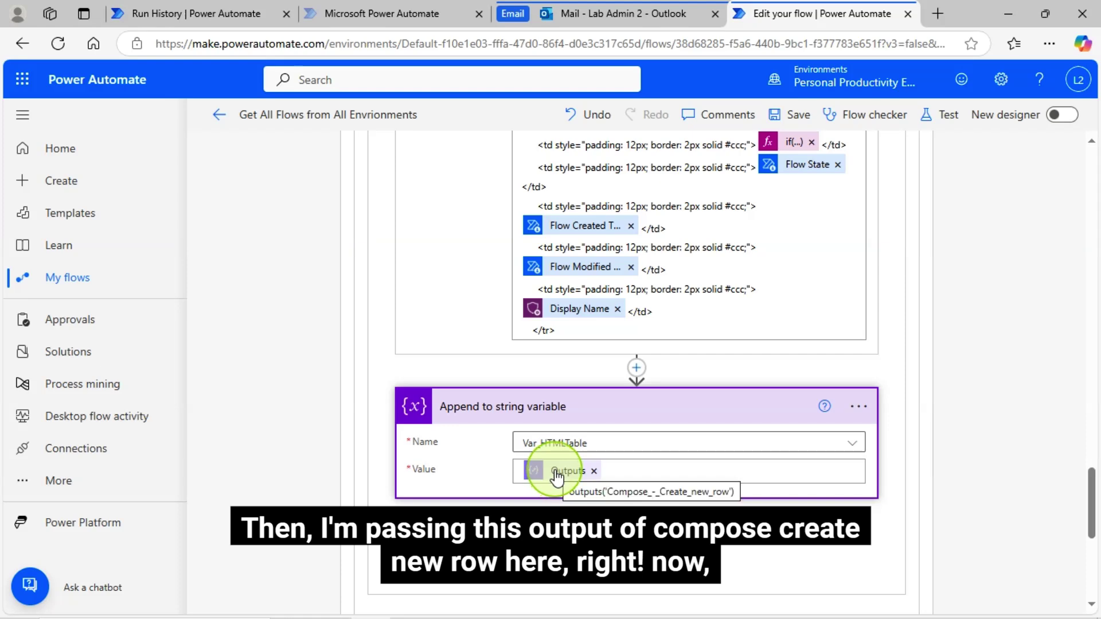
Expand Append to string variable - closing HTML table variable and review the closing tags in its value.
scroll(556, 476, "down", 7)
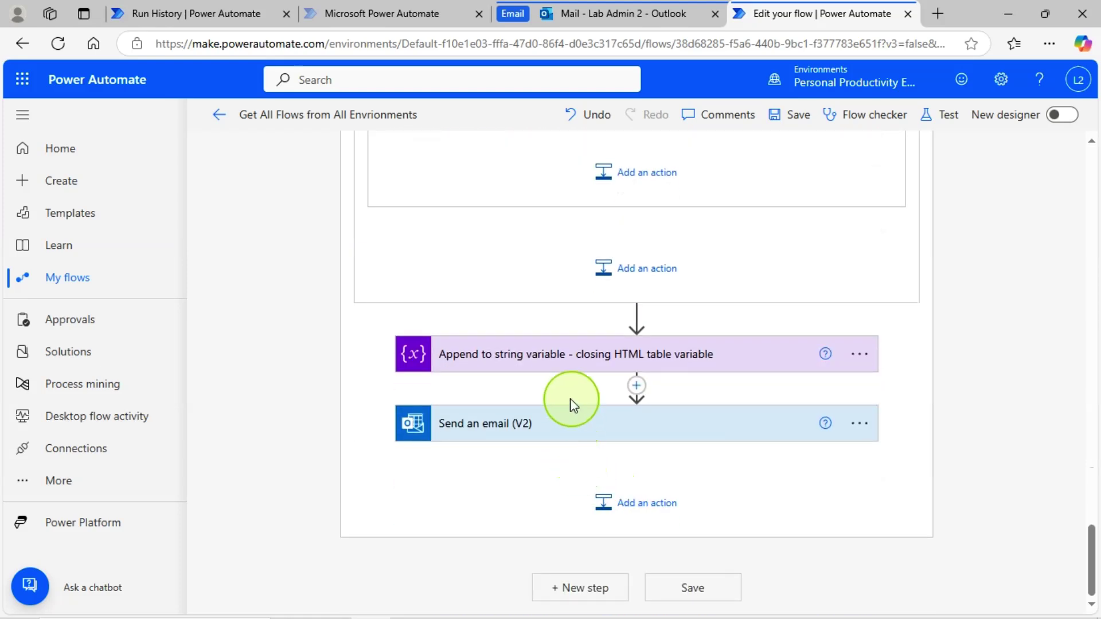
left_click(556, 370)
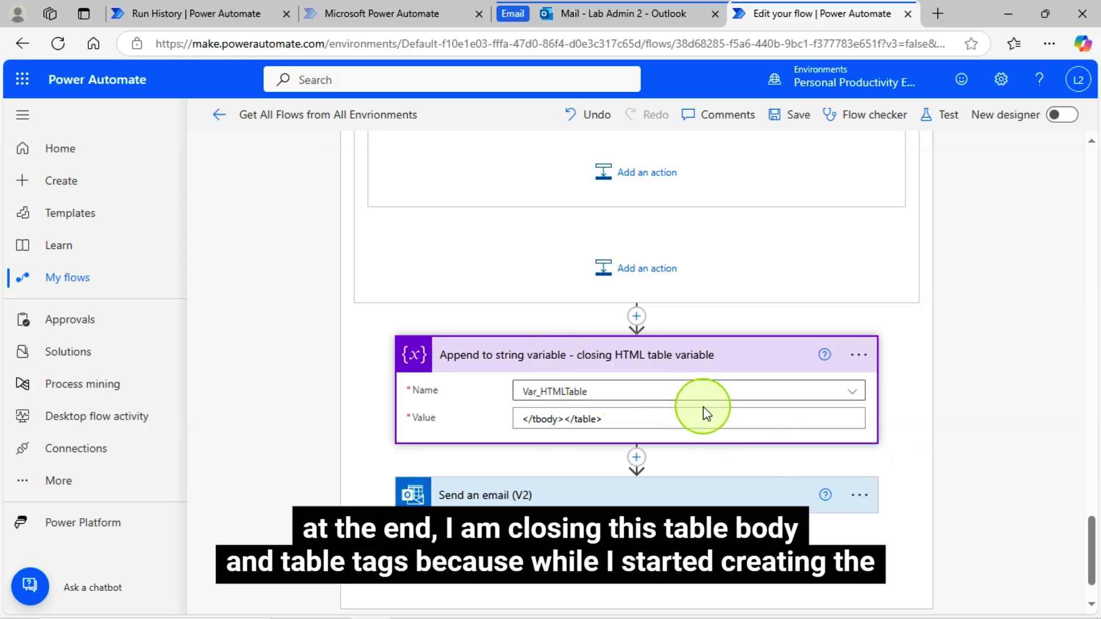
scroll(700, 408, "up", 1)
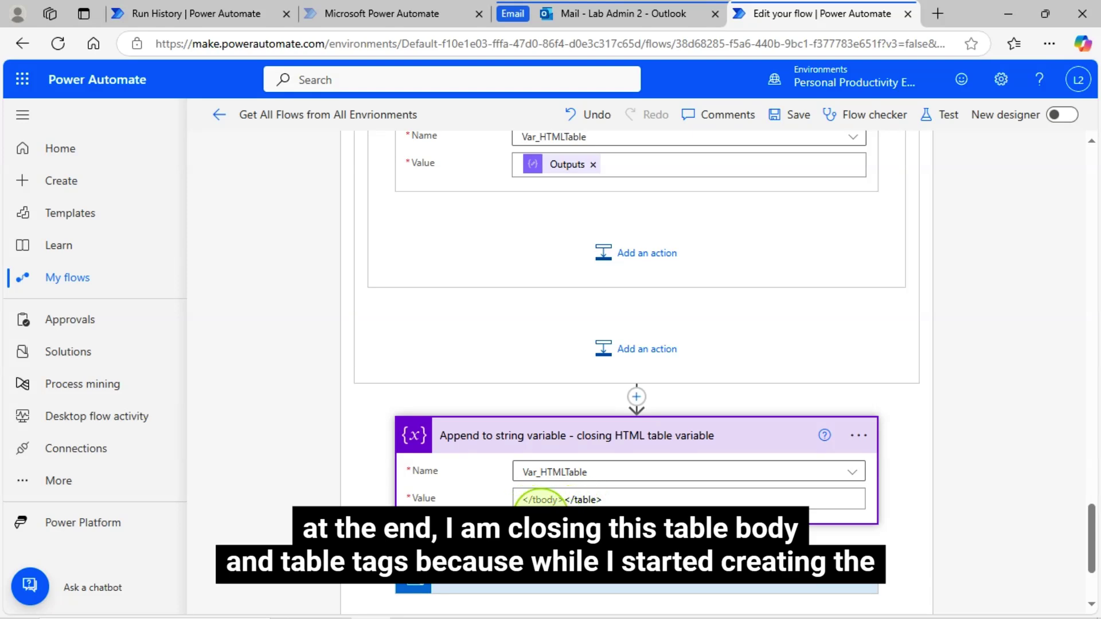
Expand Initialize variable - Var HTMLTable near the start of the flow and review the opening table and tbody tags in its value.
left_click_drag(1088, 471, 1098, 158)
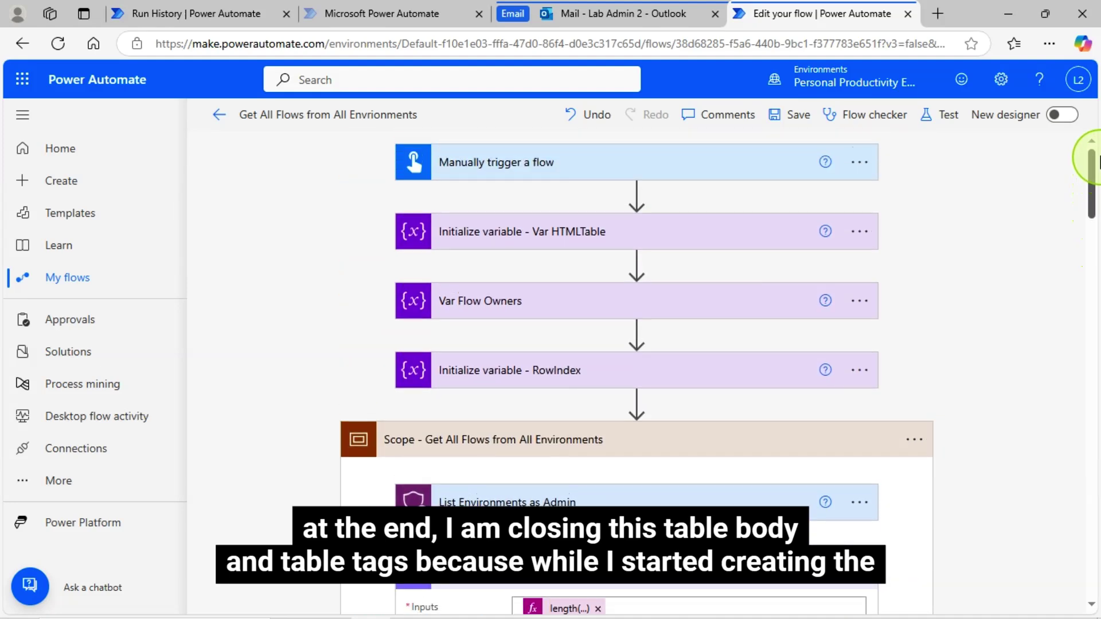
left_click(560, 239)
scroll(663, 458, "down", 5)
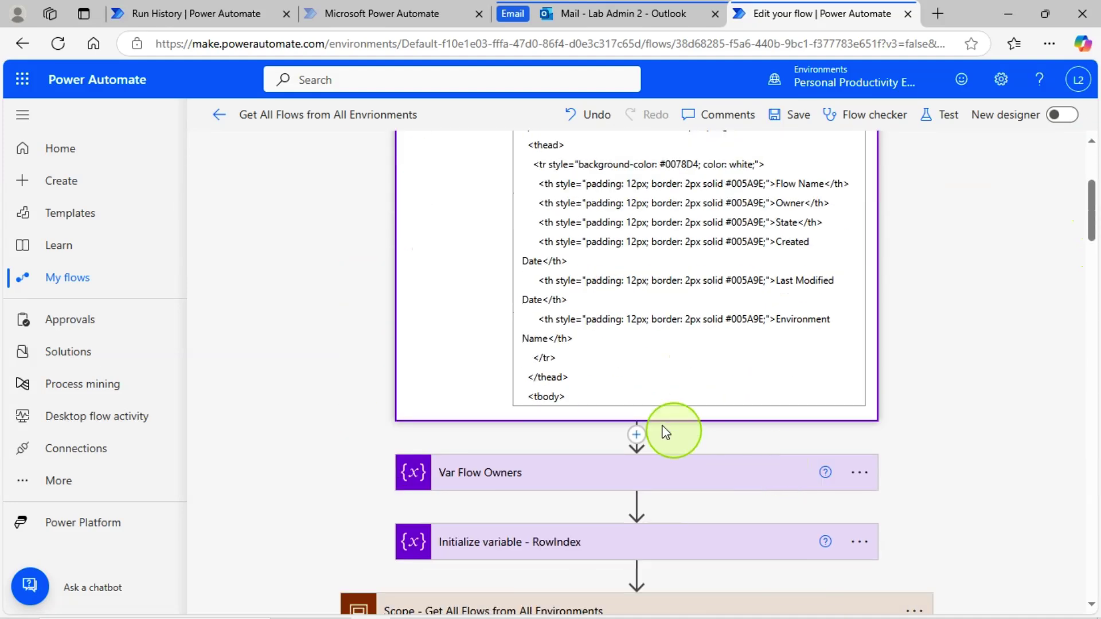
scroll(605, 393, "up", 2)
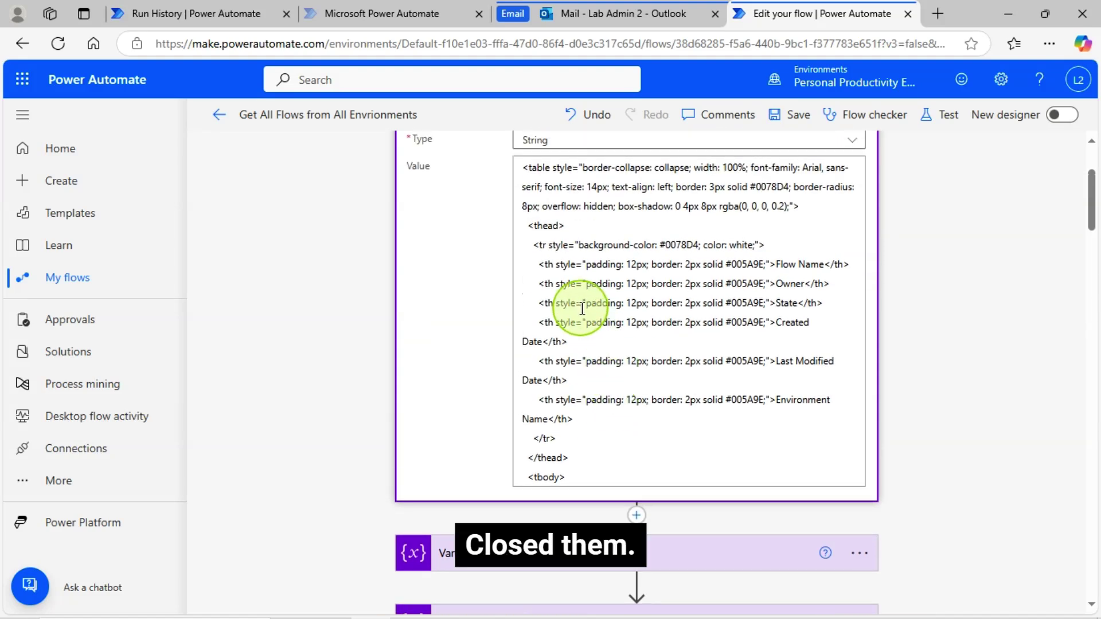
scroll(548, 269, "up", 2)
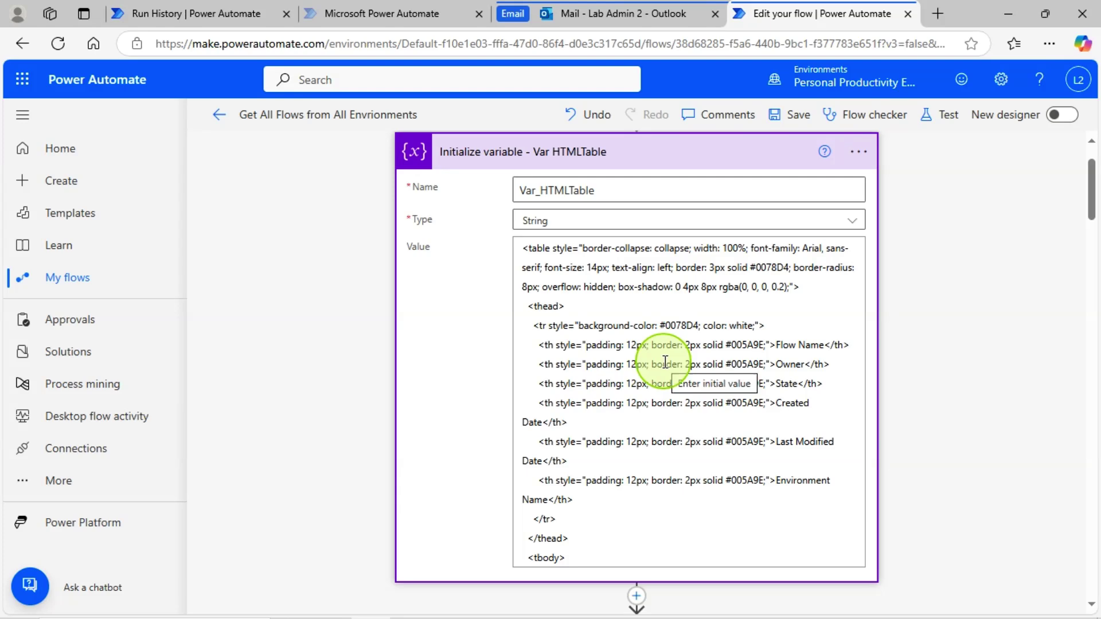
scroll(631, 482, "down", 2)
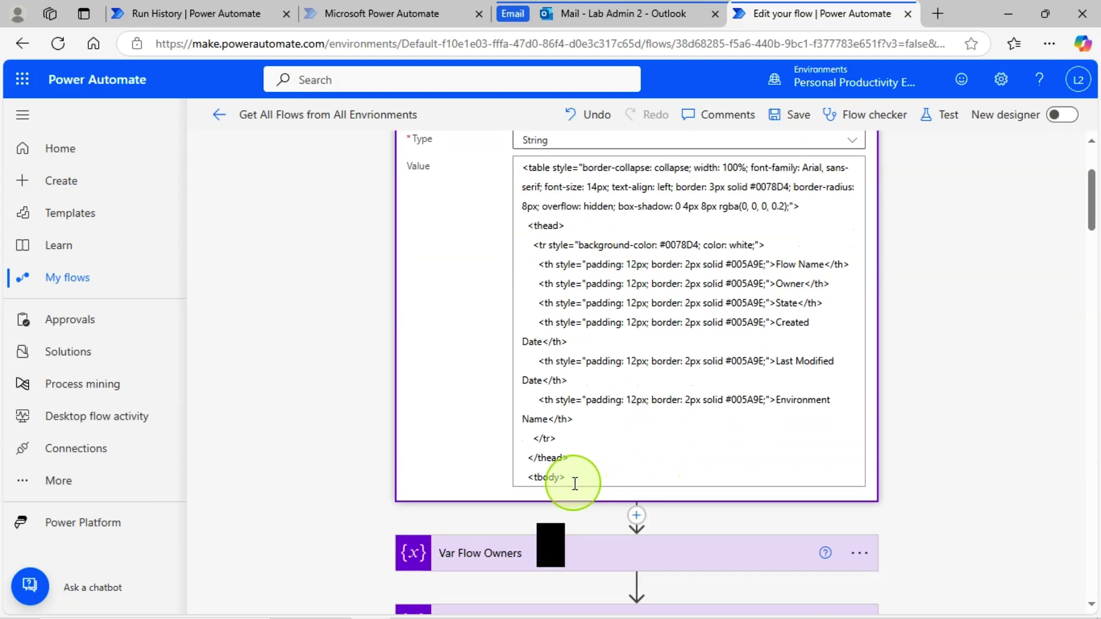
scroll(562, 345, "up", 4)
scroll(1011, 334, "down", 3)
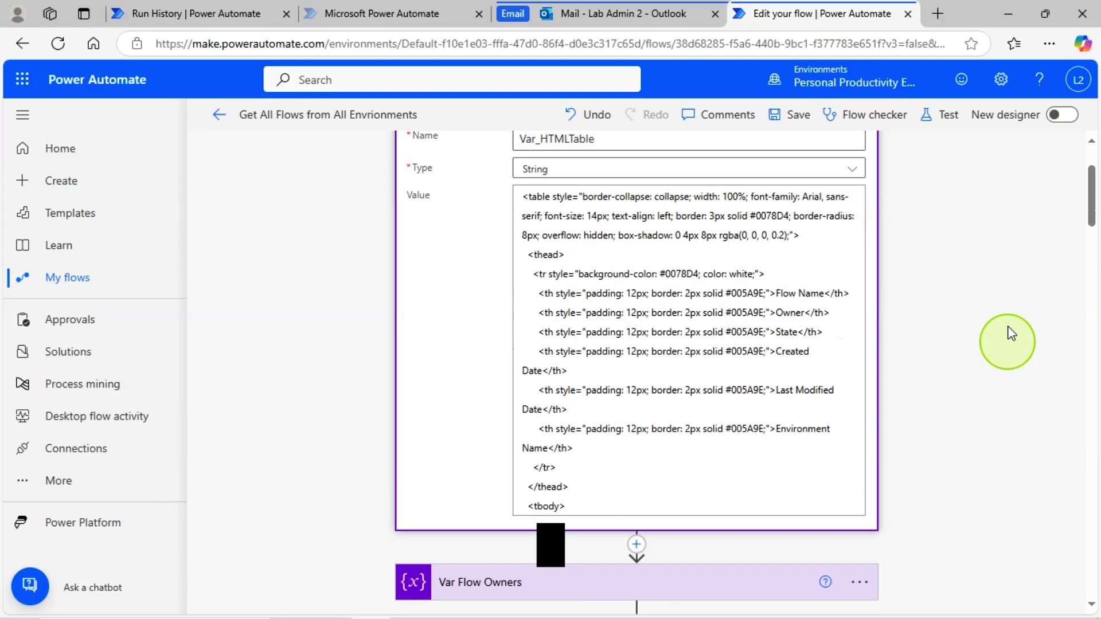
Go back to the closing HTML table variable action to recheck its closing tags, and expand the Send an email (V2) action below it.
scroll(1011, 334, "down", 3)
left_click_drag(1094, 224, 1095, 505)
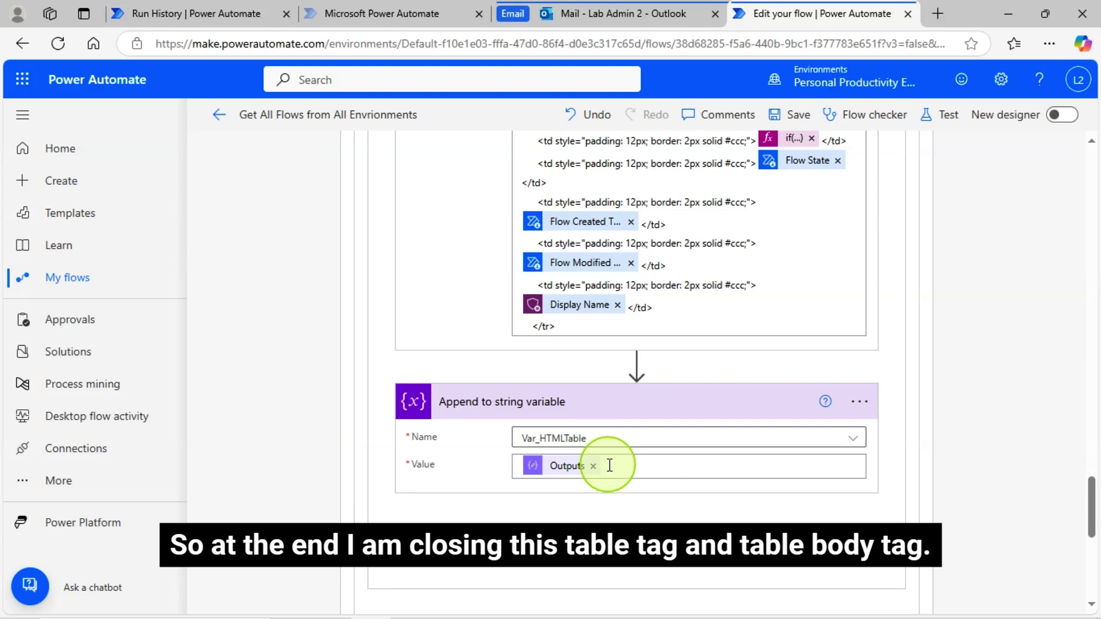
scroll(610, 466, "down", 5)
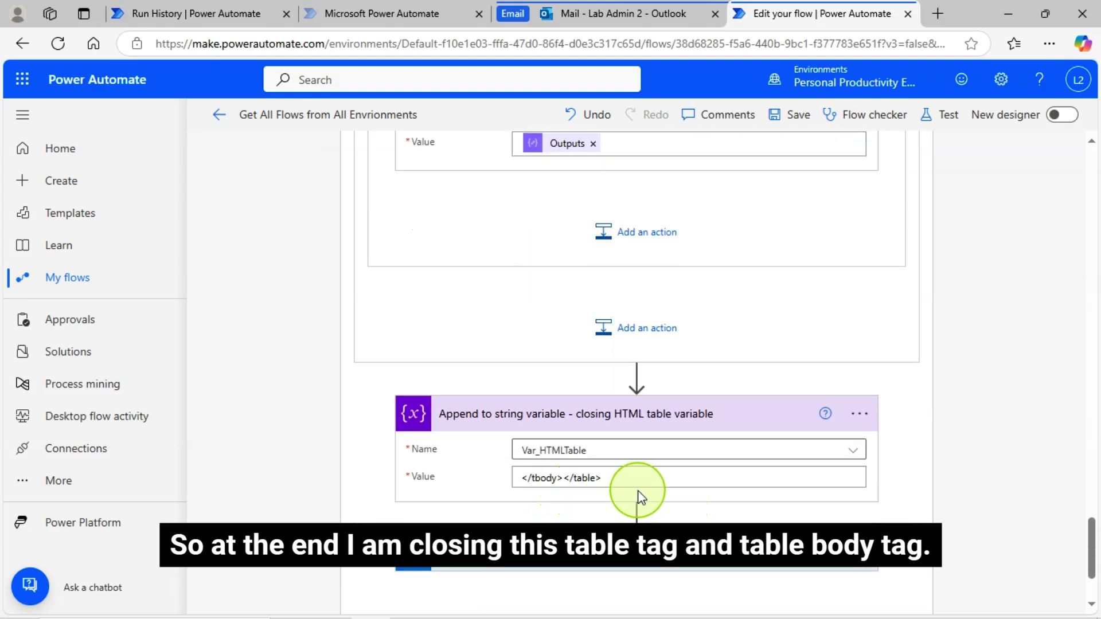
scroll(641, 496, "down", 1)
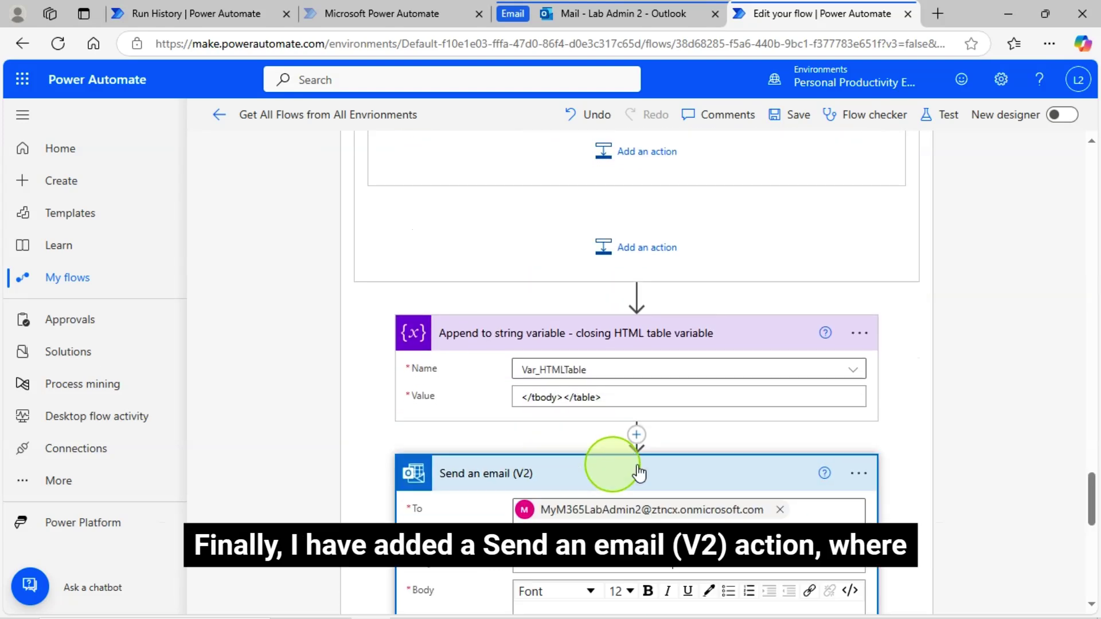
Review the To, Subject and Body values of the Send an email (V2) action, including the Var_HTMLTable variable in the body.
scroll(1016, 470, "down", 2)
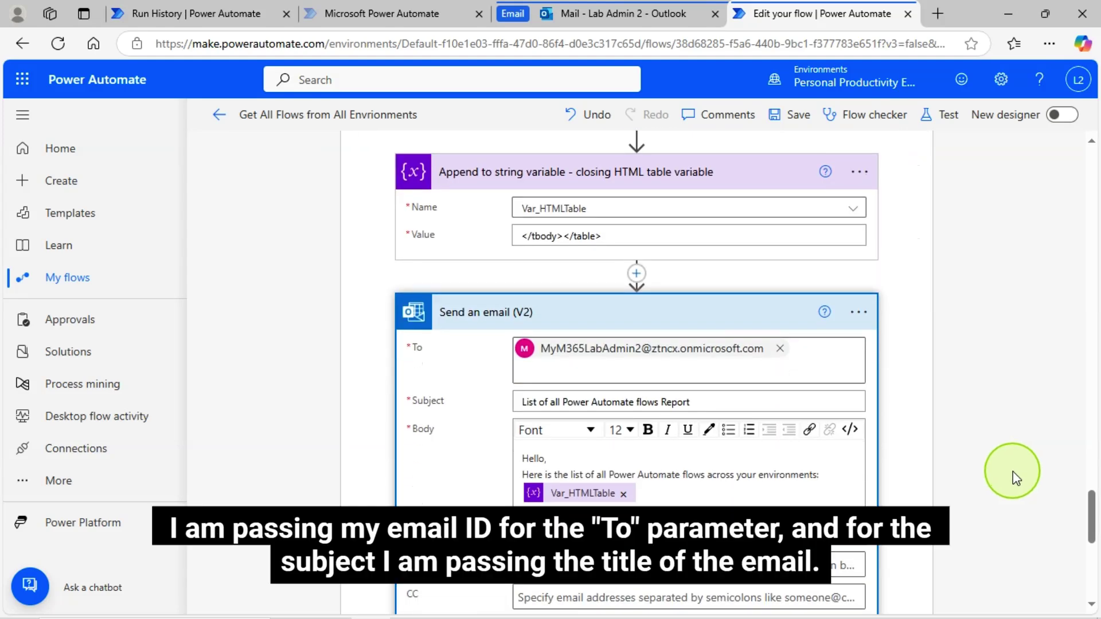
scroll(1013, 472, "down", 1)
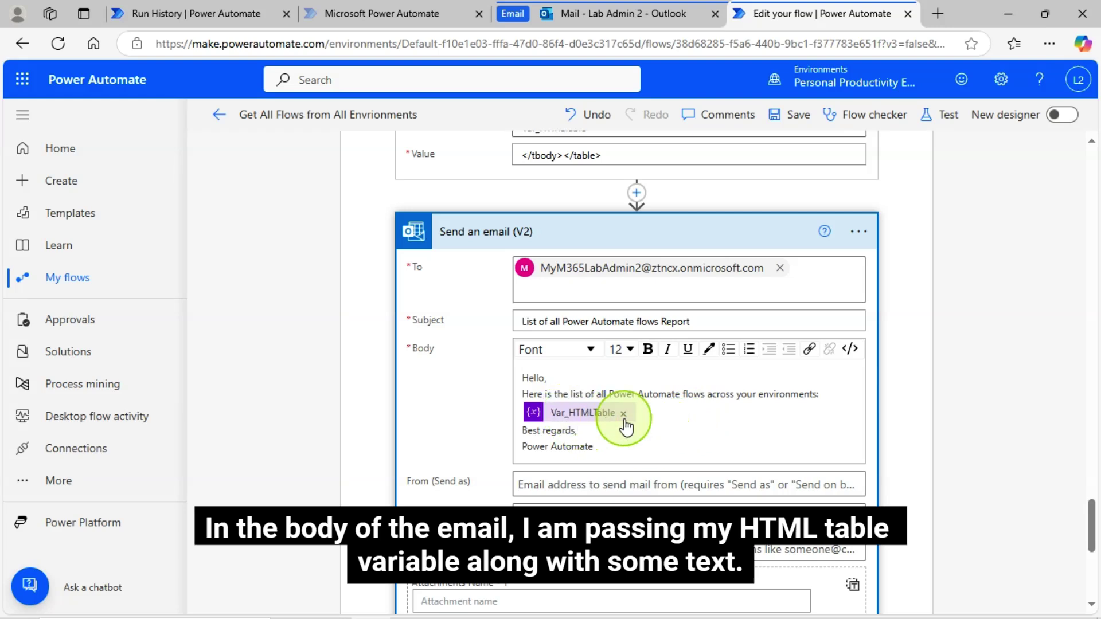
scroll(590, 417, "up", 1)
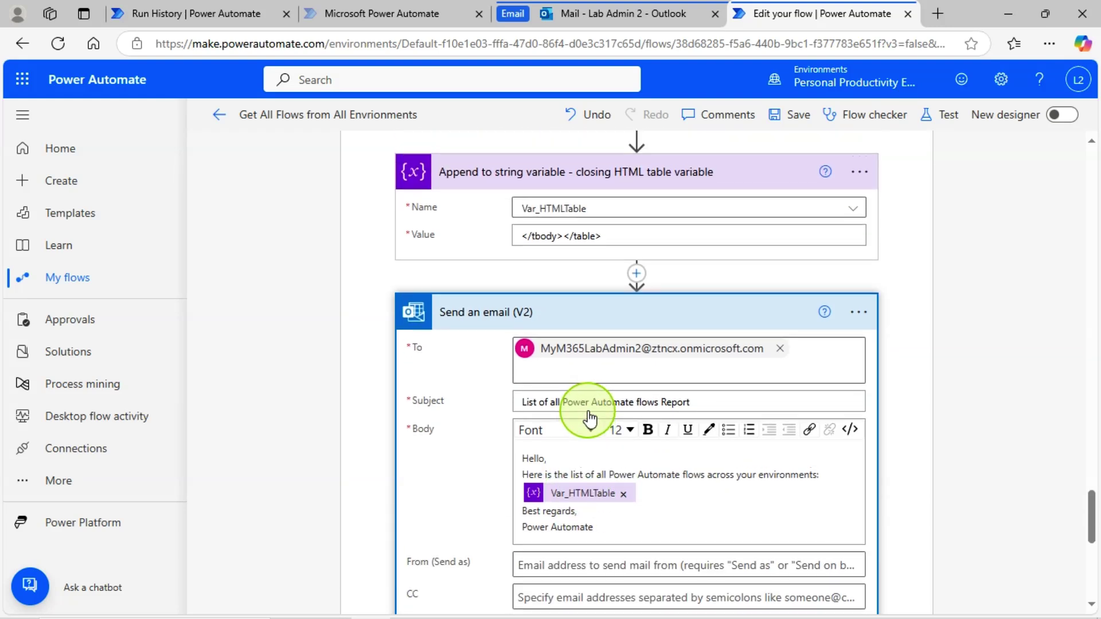
scroll(910, 474, "down", 8)
scroll(907, 474, "up", 7)
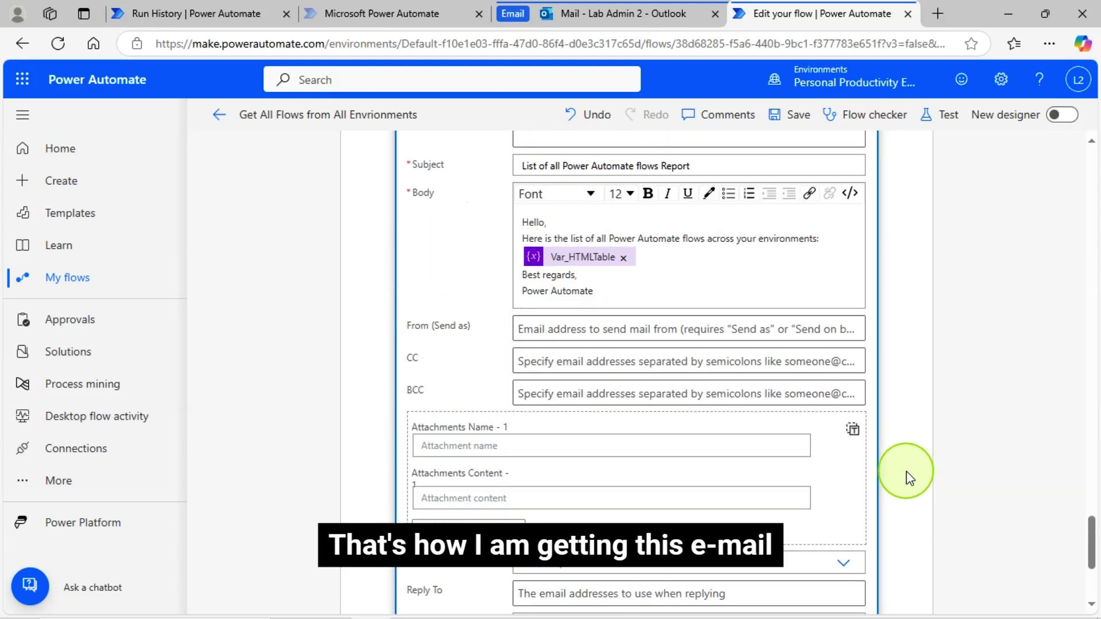
Switch to Outlook to review the table in the List of all Power Automate flows Report email, and return to the flow editor.
left_click(594, 26)
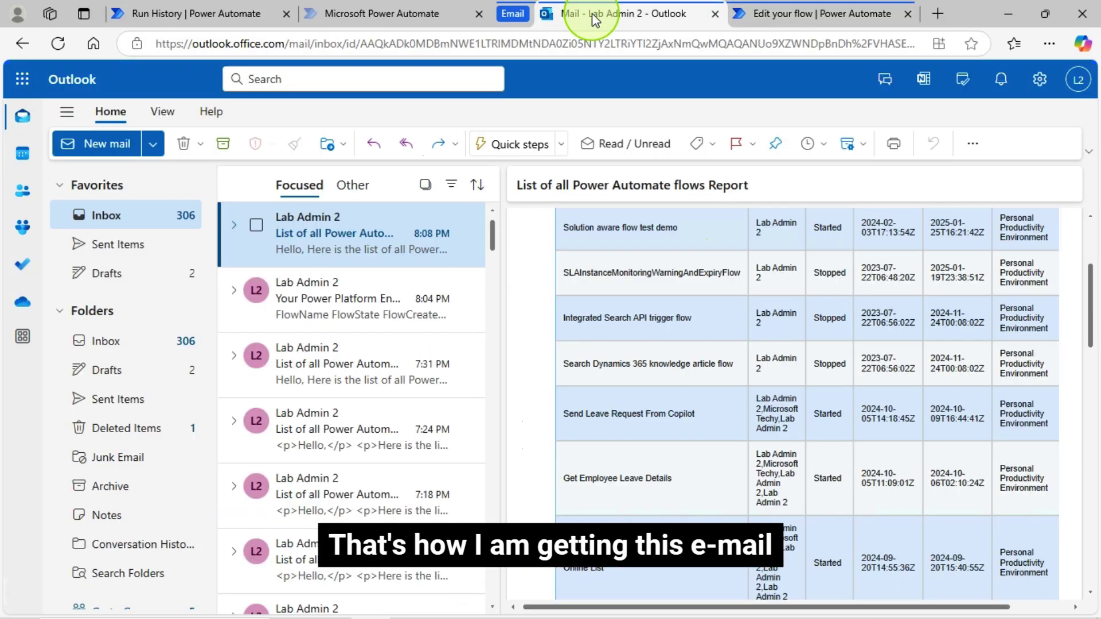
scroll(850, 392, "up", 2)
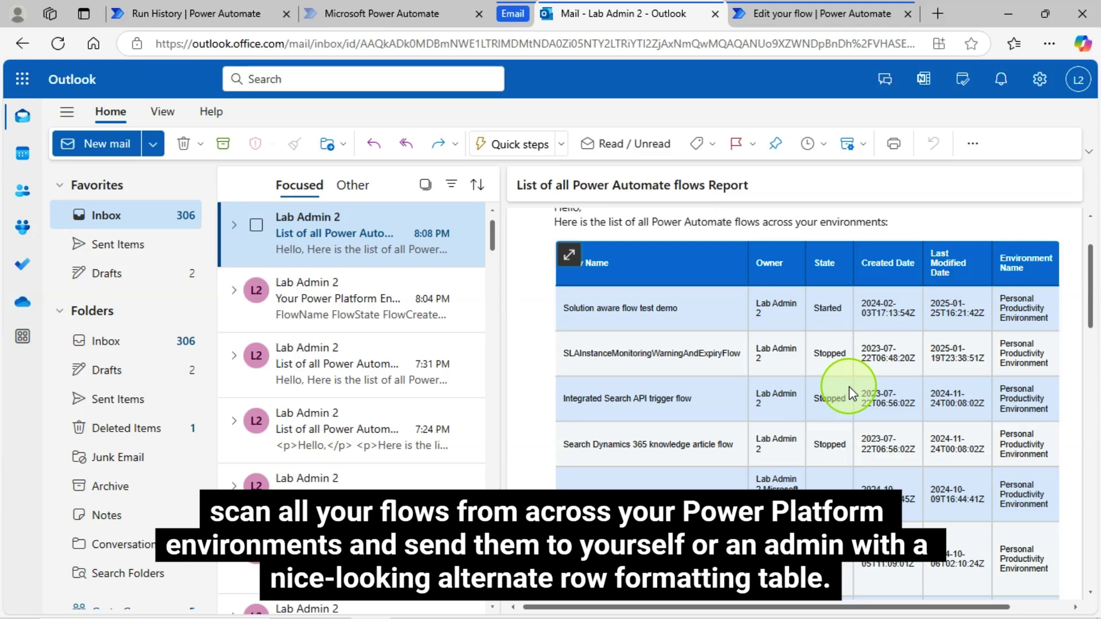
left_click(780, 17)
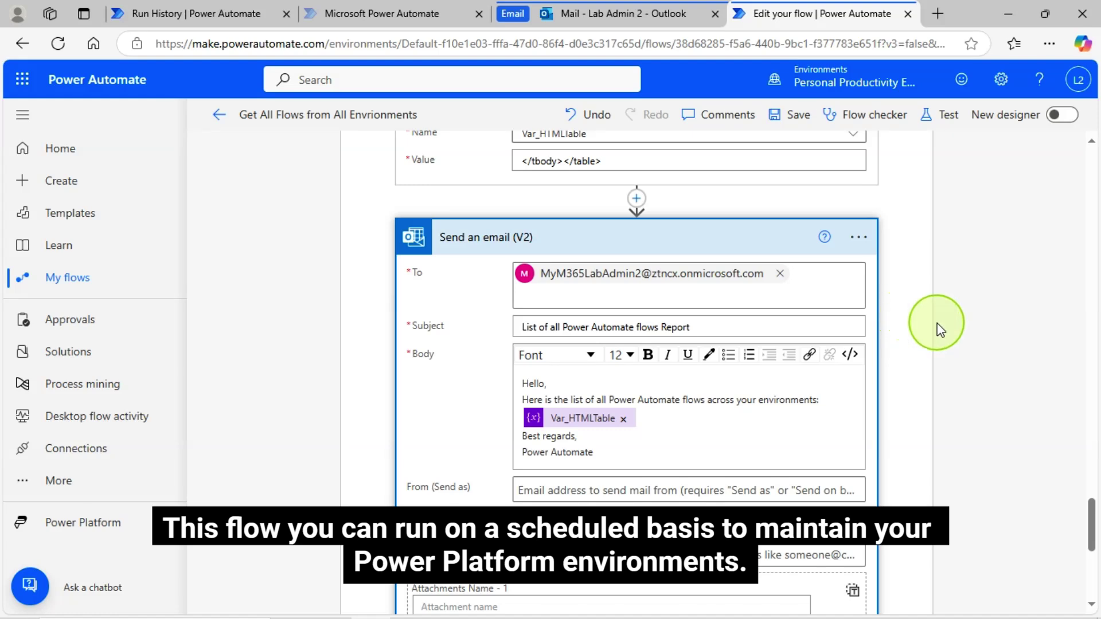
Look back through the all-environments flow from the Send an email (V2) action up to the manual trigger.
scroll(938, 329, "up", 3)
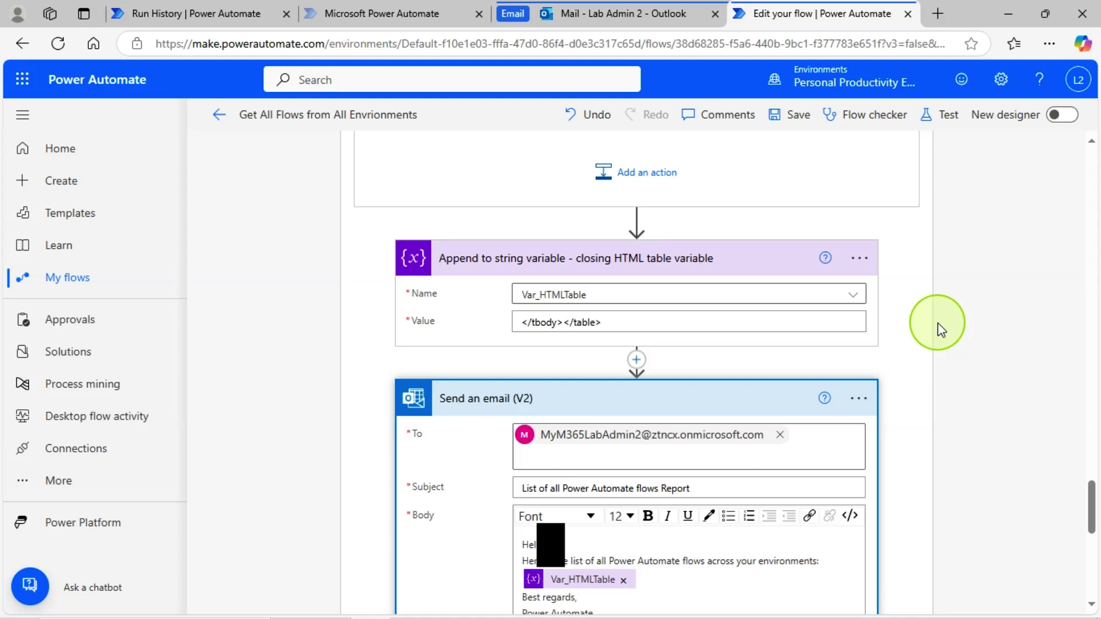
scroll(937, 323, "up", 4)
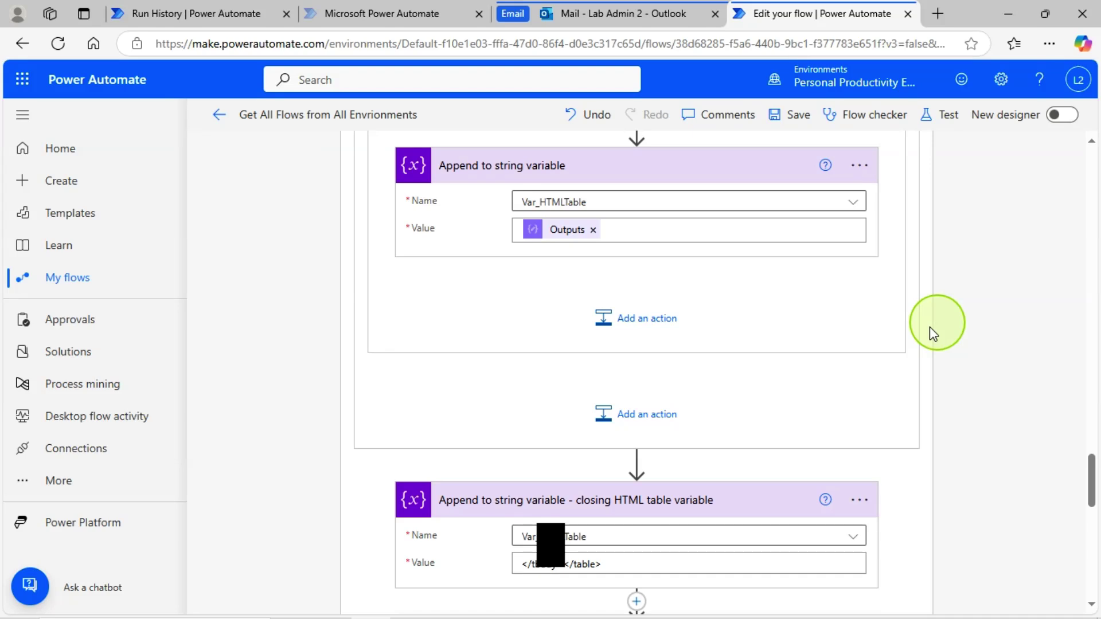
scroll(882, 343, "up", 3)
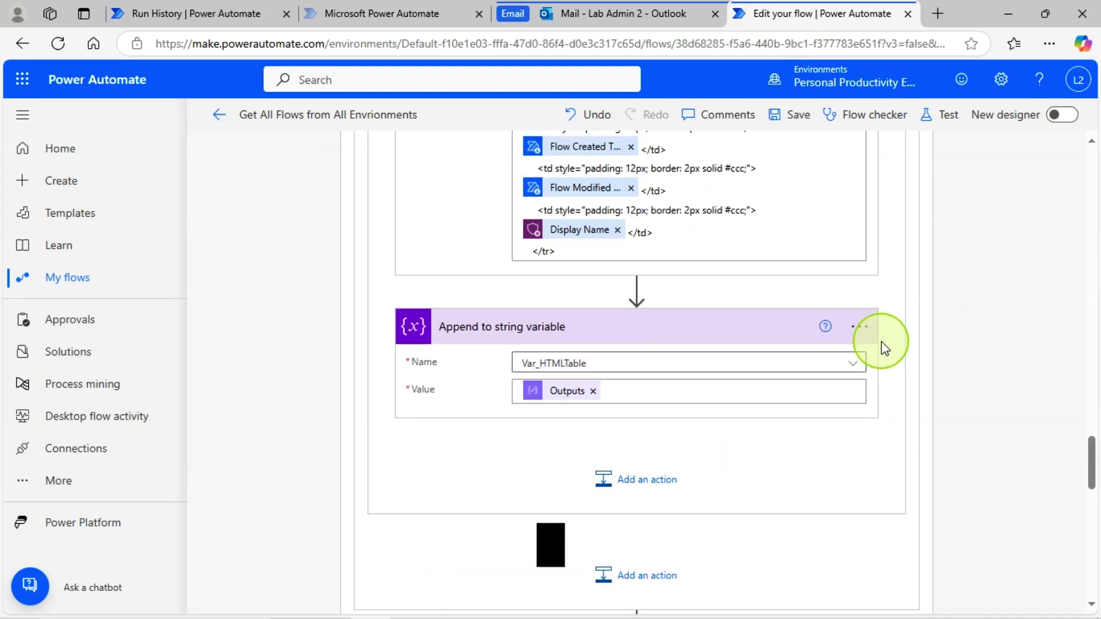
scroll(837, 352, "up", 3)
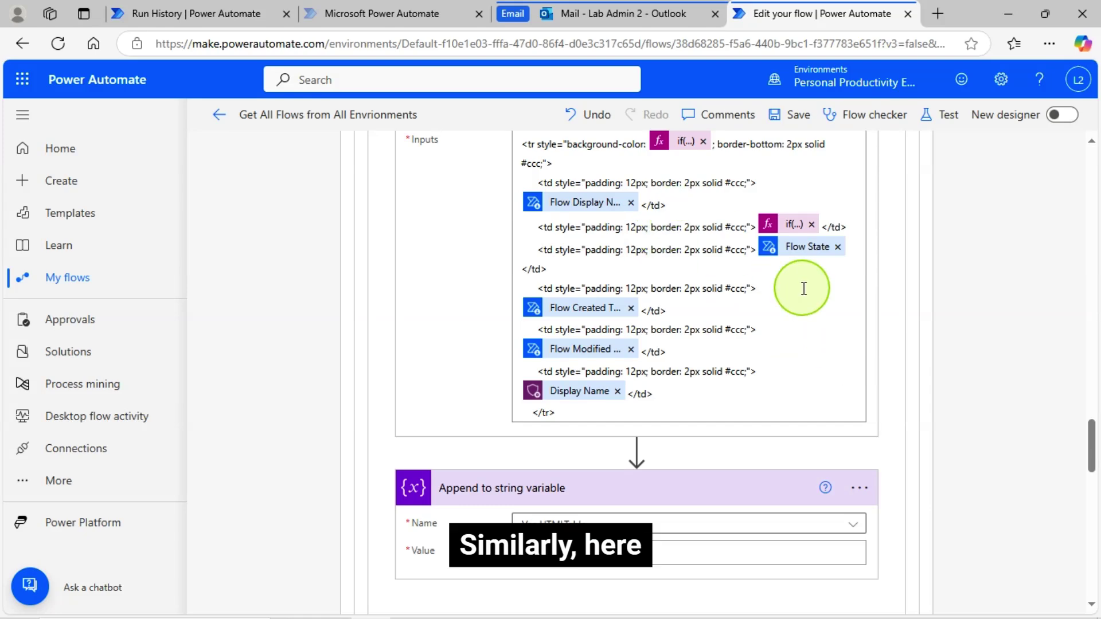
left_click_drag(1095, 444, 1055, 171)
scroll(956, 330, "up", 1)
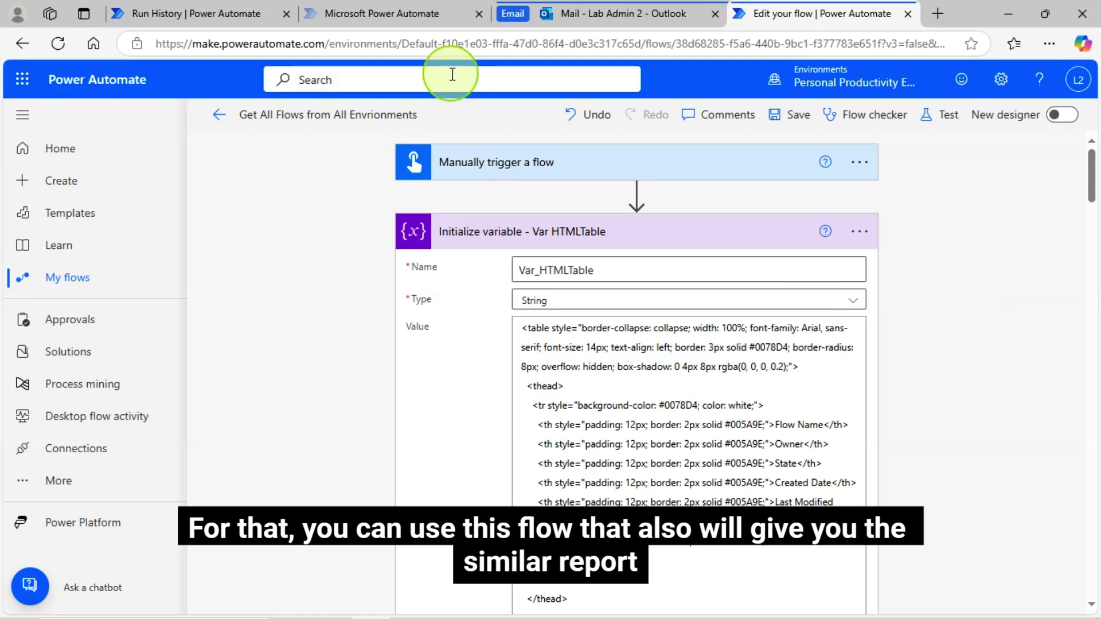
Open the Get All Flows From a Power Platform Environment flow for editing and expand List Flows as Admin (V2) to review its Environment value.
left_click(237, 21)
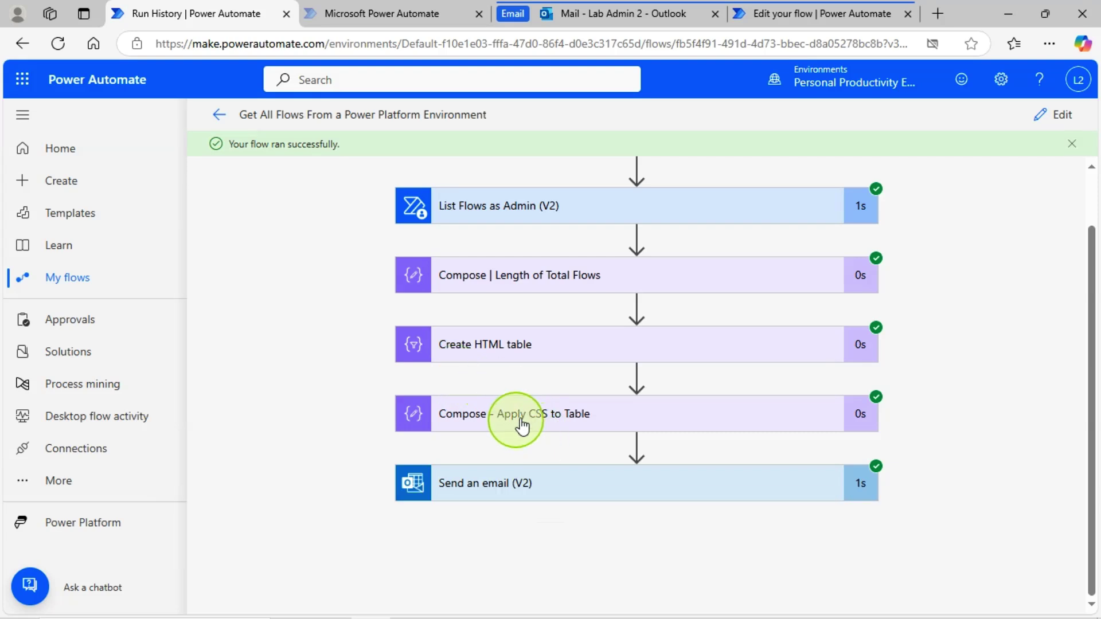
left_click(1059, 120)
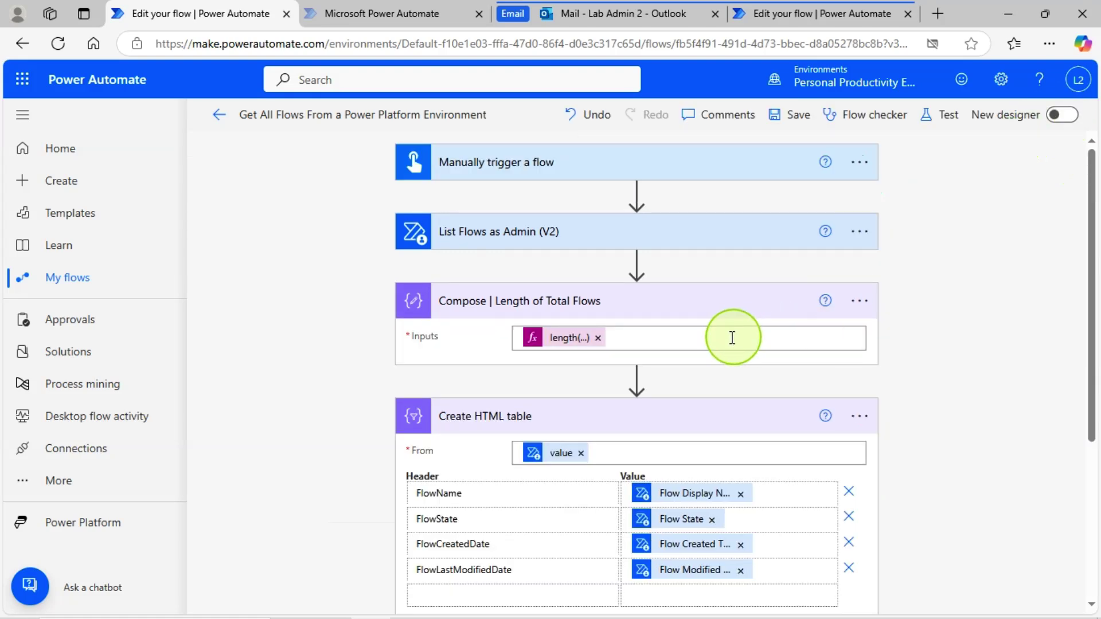
left_click(560, 237)
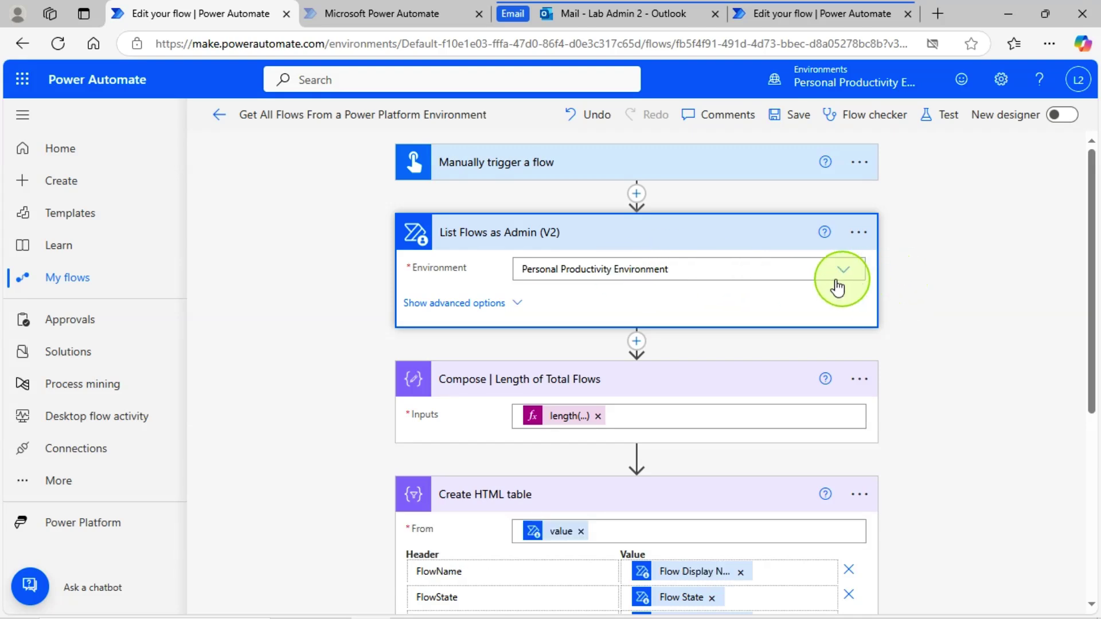
Return to the all-environments flow, collapse Initialize variable - Var HTMLTable, and expand List Environments as Admin to compare how environments are supplied.
left_click(815, 14)
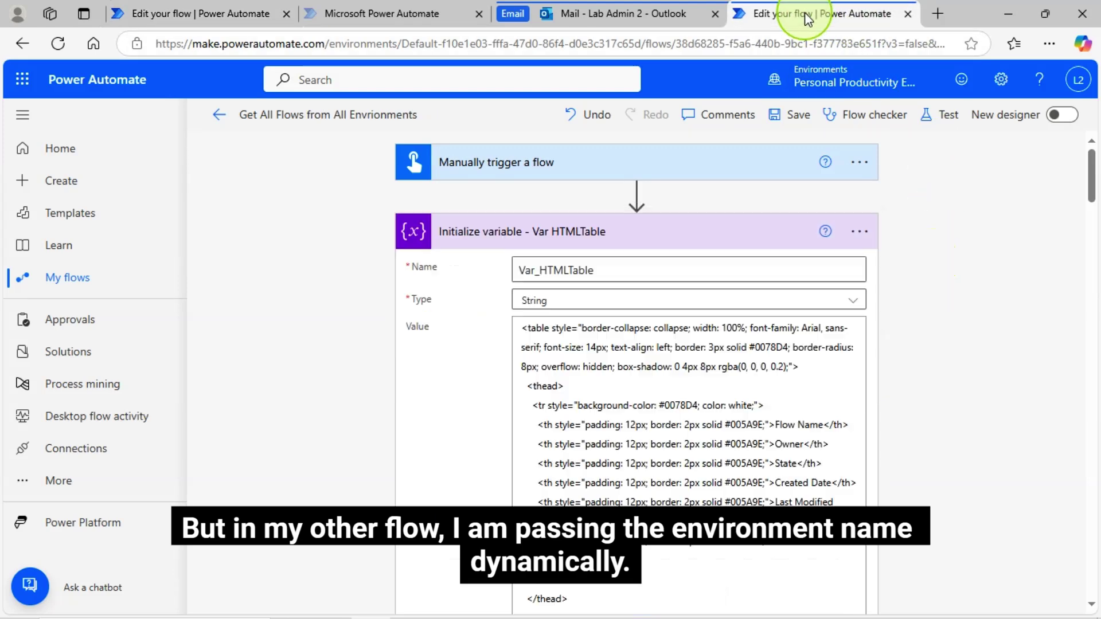
scroll(917, 344, "down", 10)
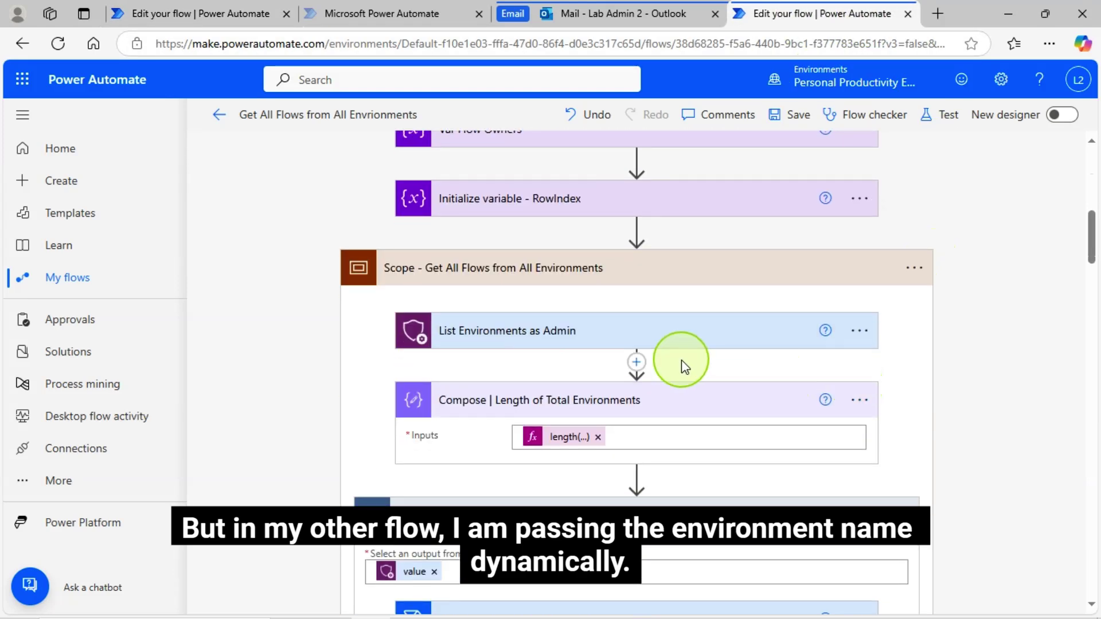
scroll(631, 378, "up", 3)
scroll(617, 385, "up", 10)
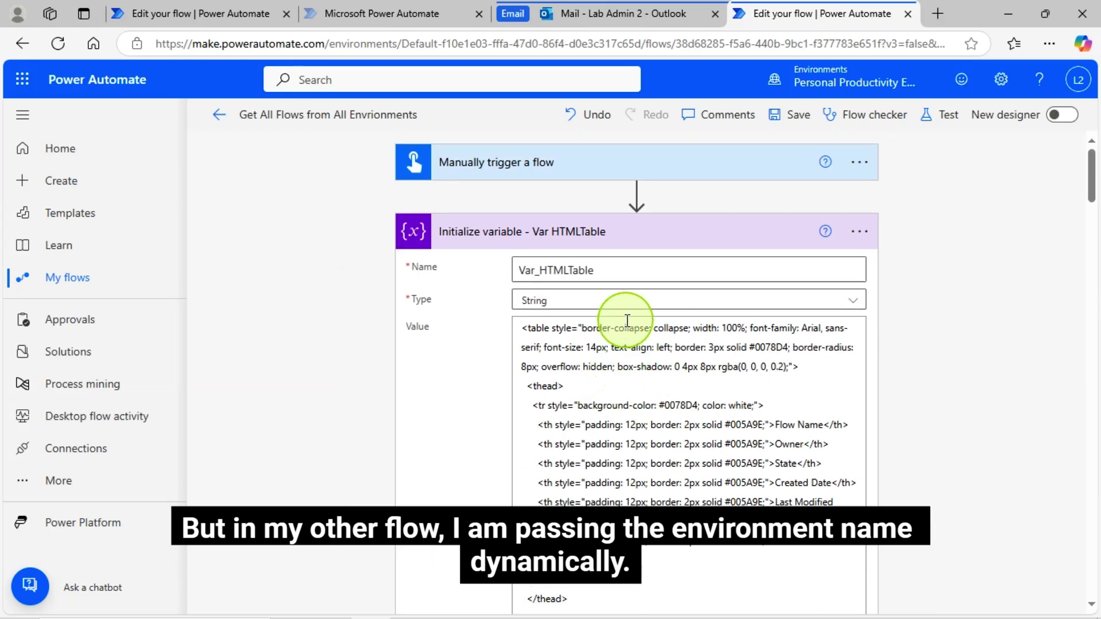
left_click(617, 232)
scroll(639, 288, "down", 1)
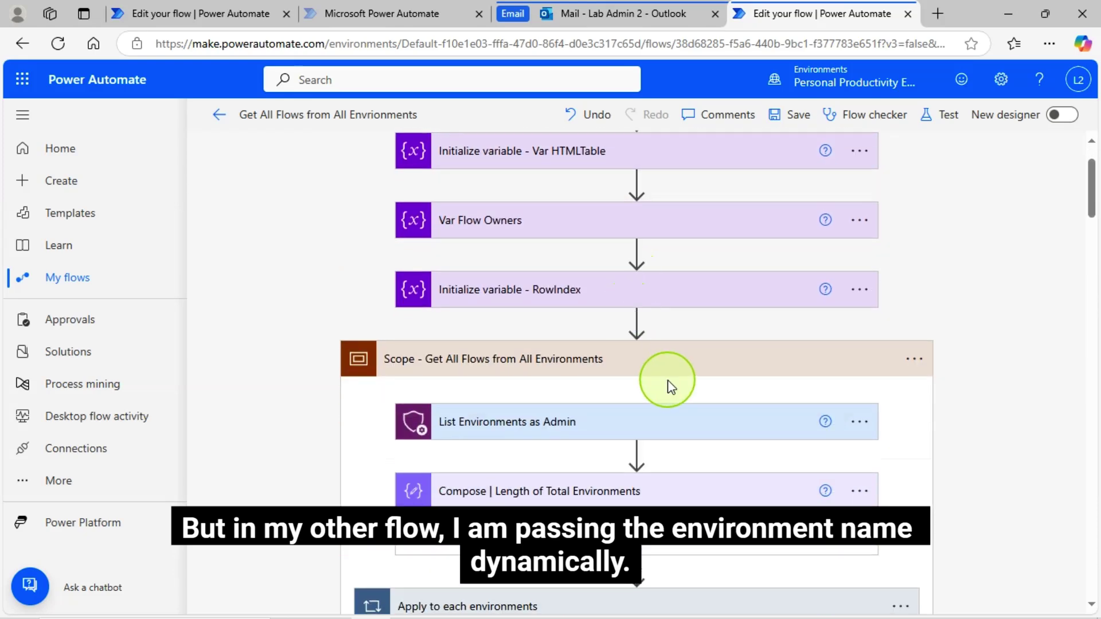
scroll(664, 386, "up", 1)
scroll(663, 397, "down", 1)
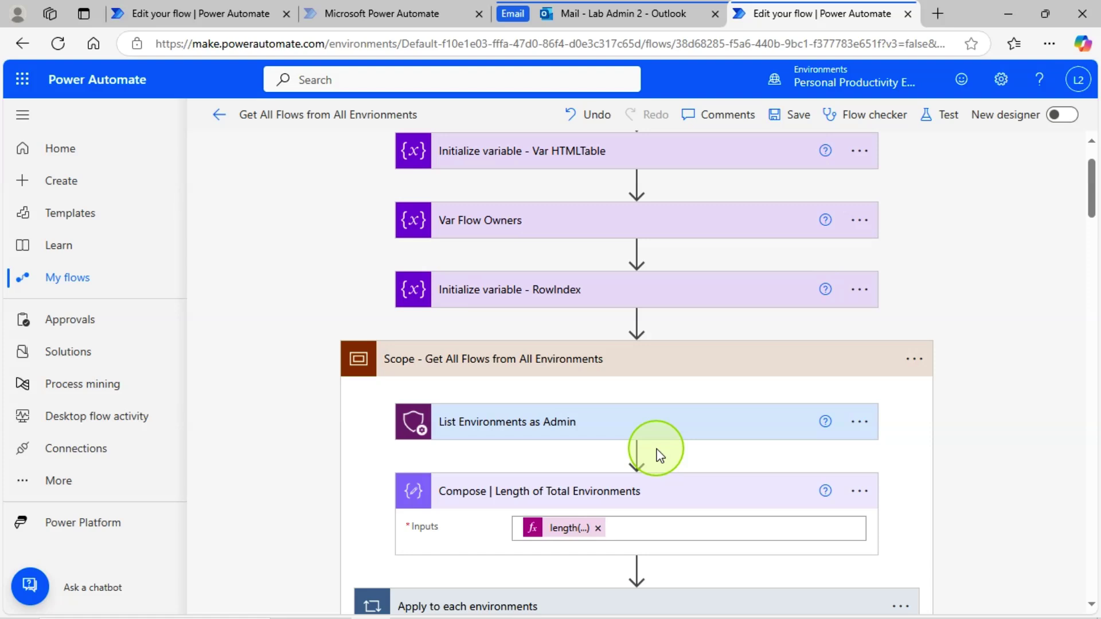
left_click(561, 423)
scroll(643, 425, "down", 1)
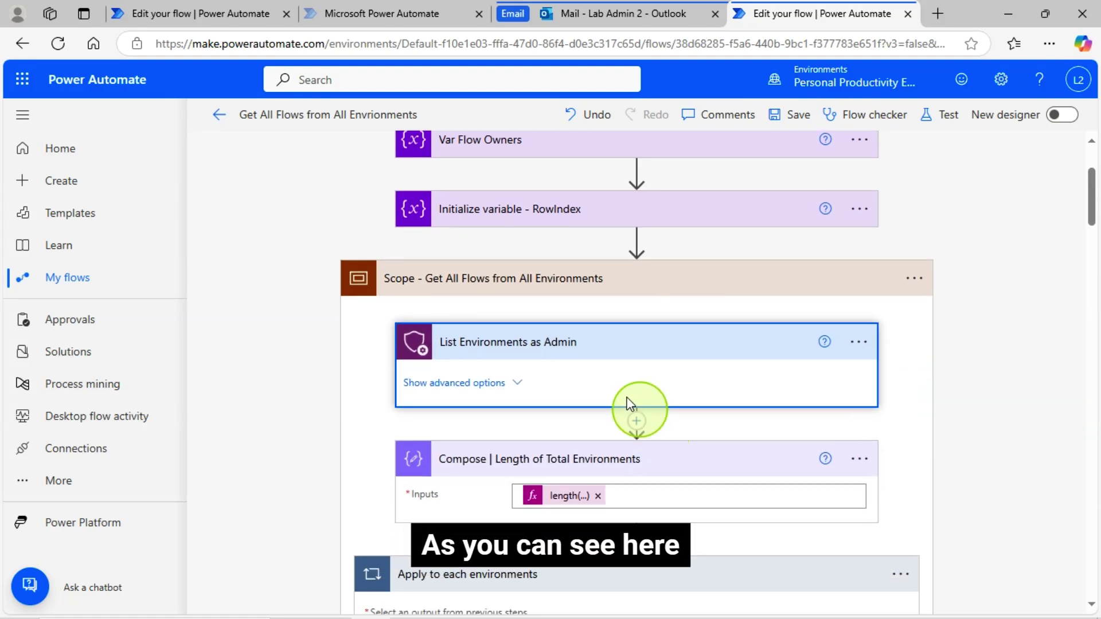
Go back to the single-environment flow and review the Compose | Length of Total Flows input and the Create HTML table headers and values.
left_click(239, 15)
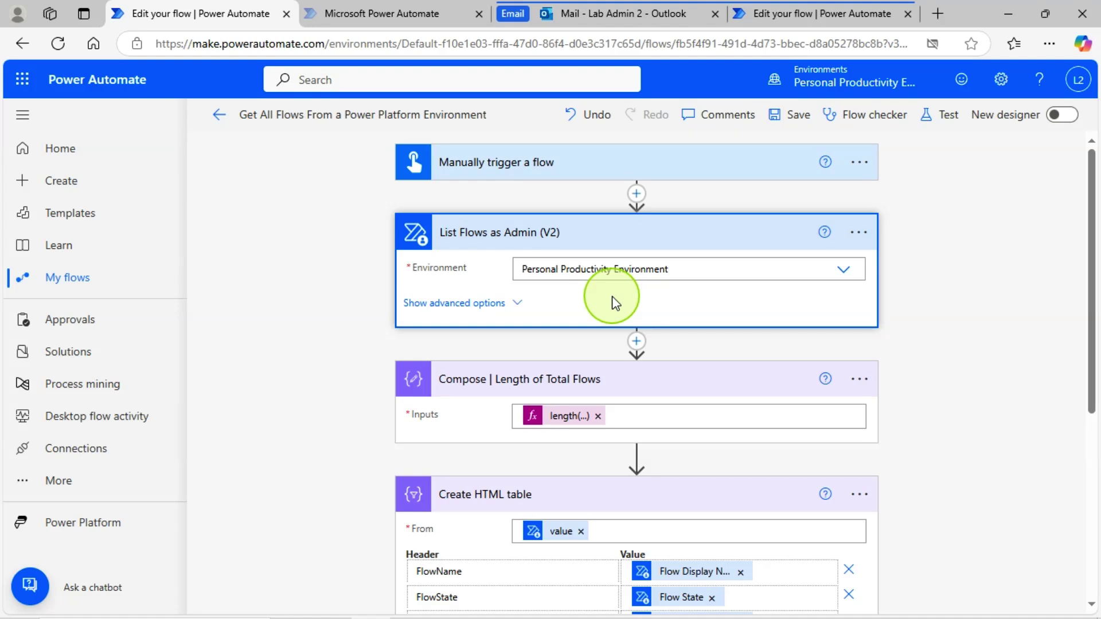
scroll(803, 367, "down", 2)
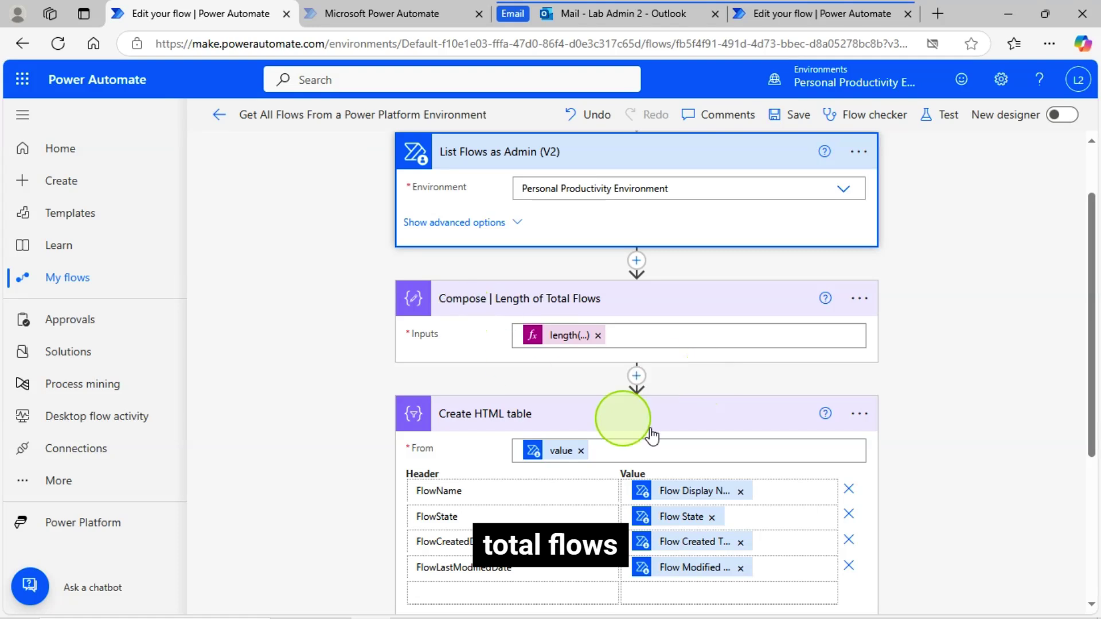
scroll(570, 374, "down", 2)
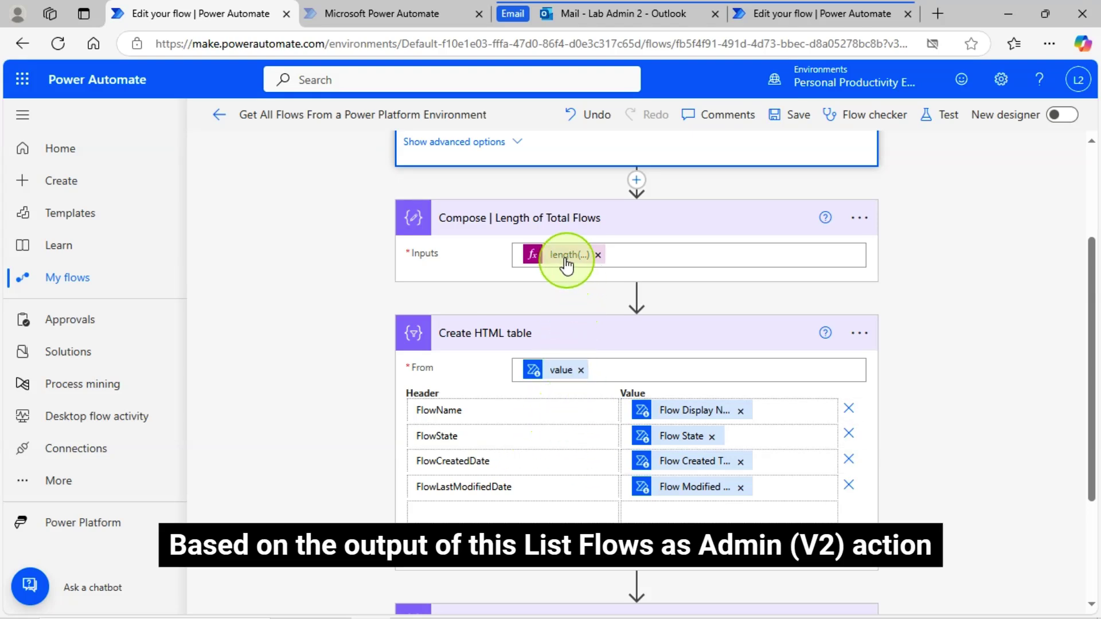
scroll(524, 253, "up", 2)
scroll(516, 275, "up", 2)
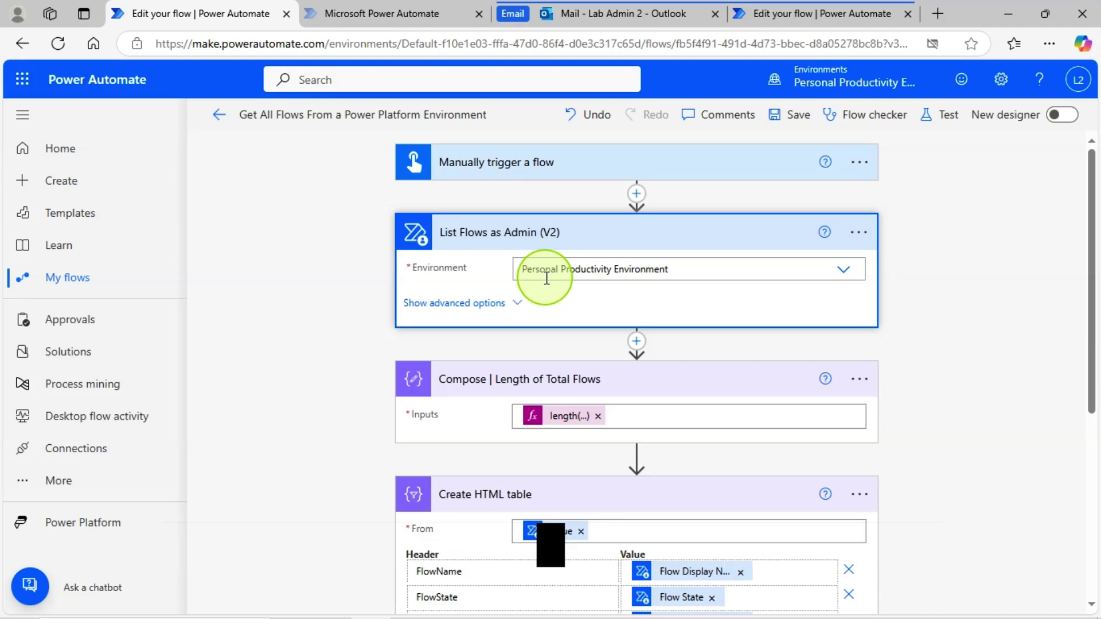
scroll(713, 438, "down", 4)
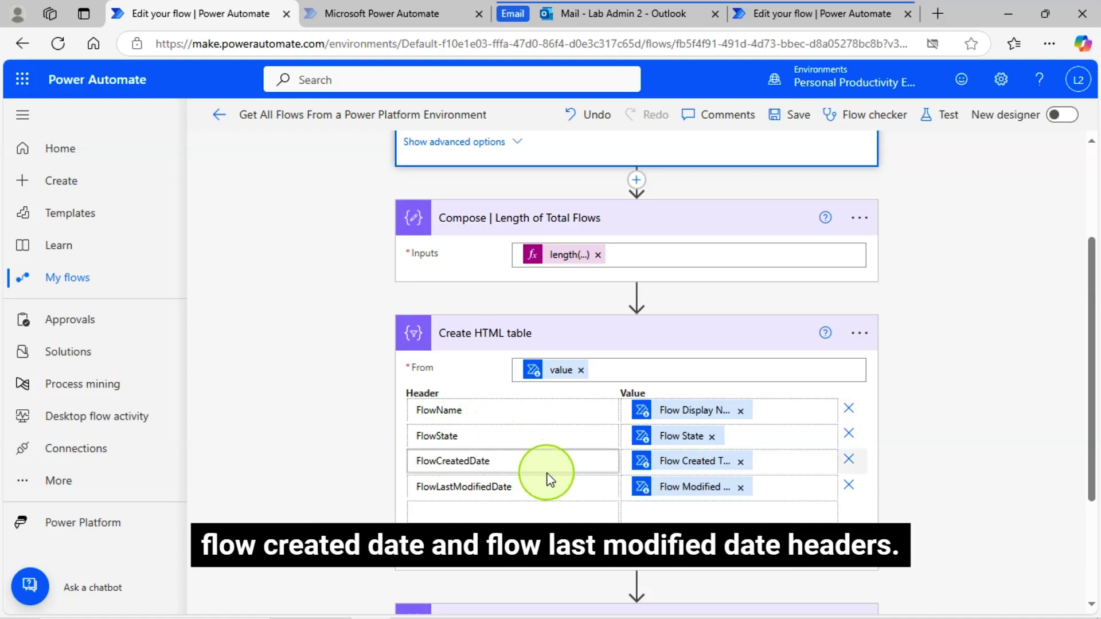
Expand Compose - Apply CSS to Table and review its style rules and the Output placed in the table body.
scroll(552, 500, "down", 5)
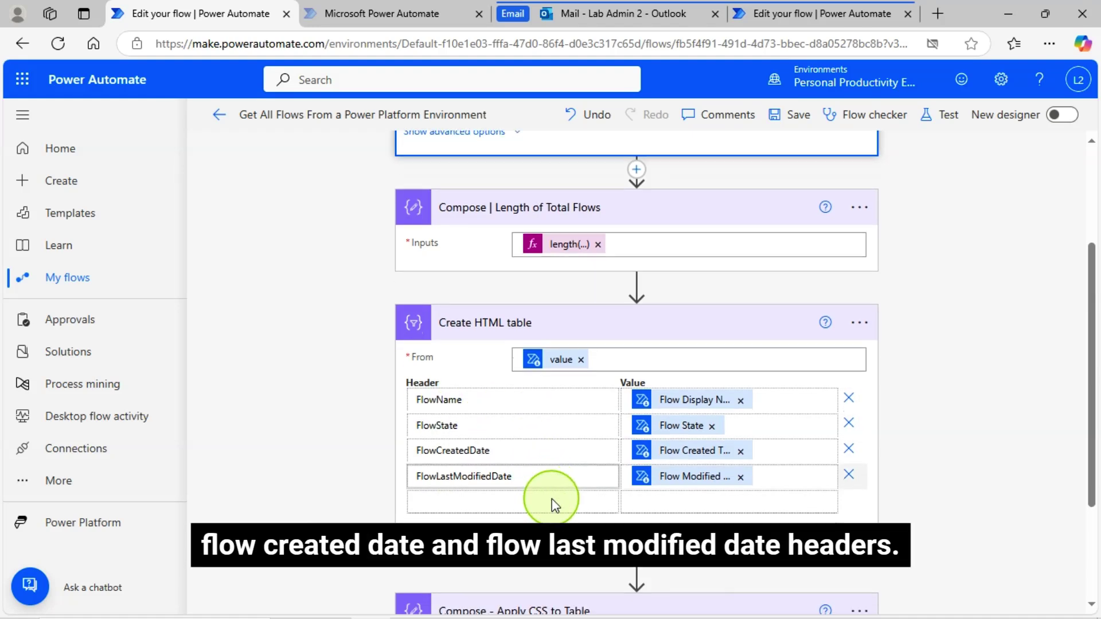
left_click(535, 451)
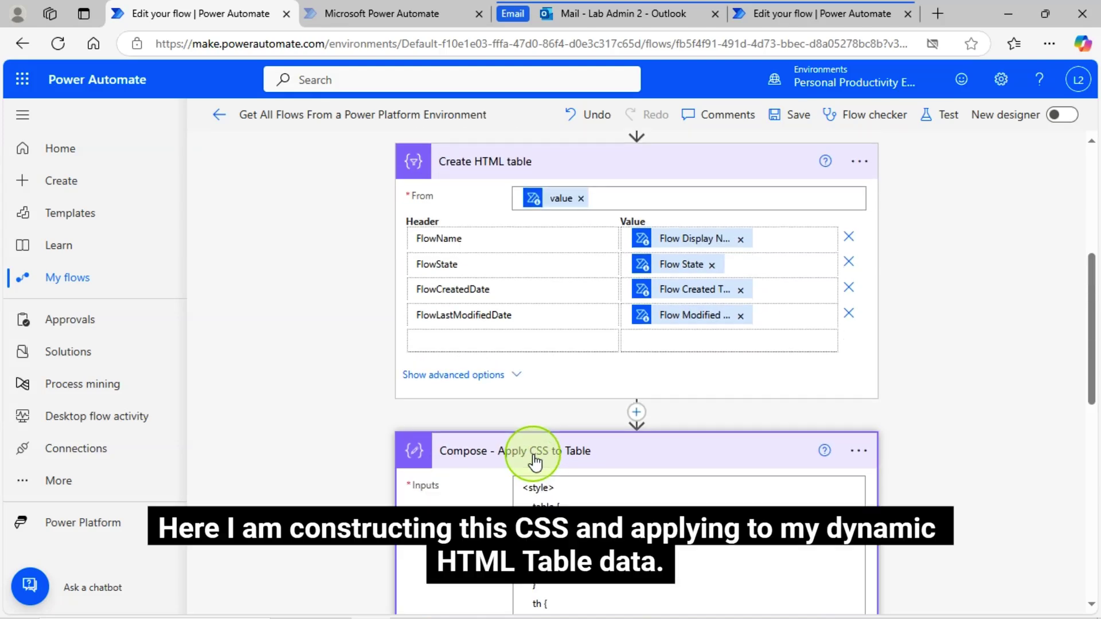
scroll(713, 462, "down", 3)
scroll(815, 463, "down", 8)
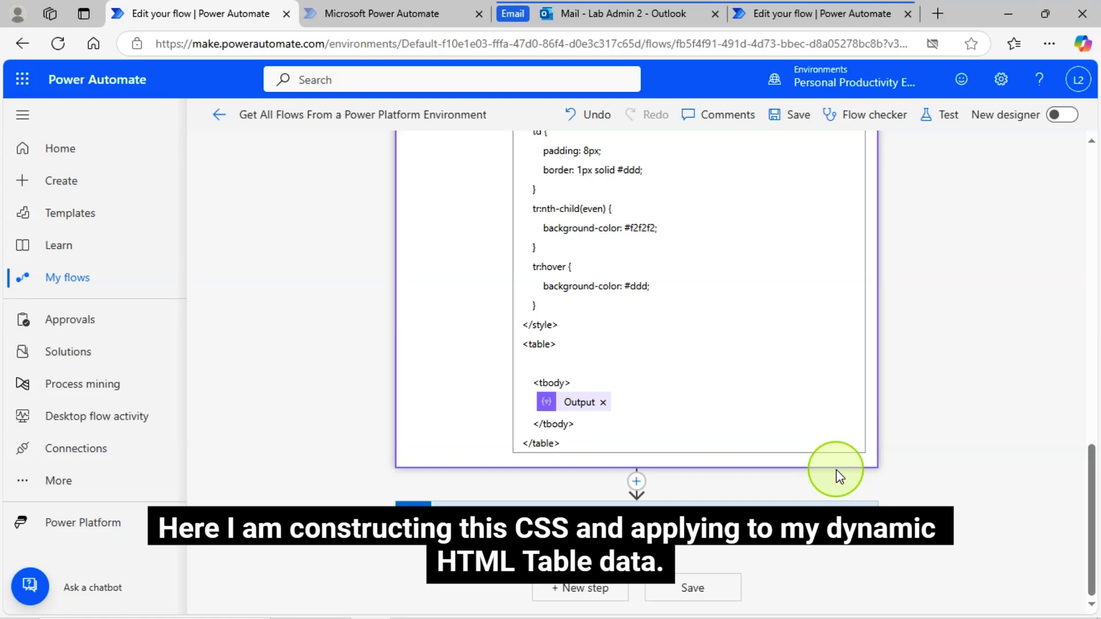
scroll(614, 484, "up", 2)
scroll(723, 479, "up", 3)
scroll(727, 479, "up", 3)
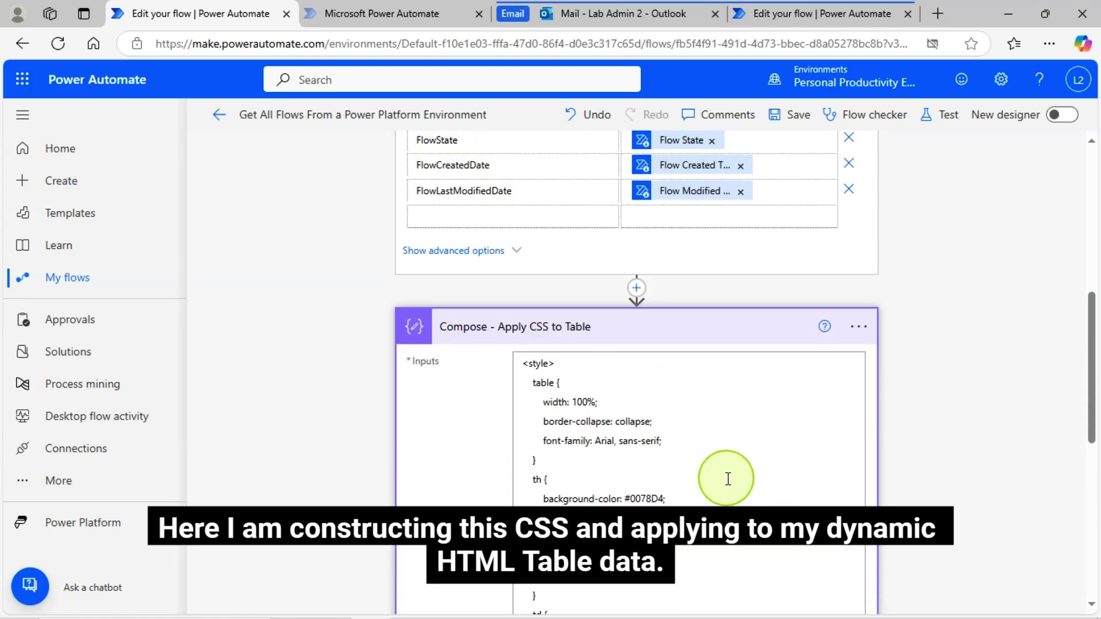
scroll(728, 479, "down", 8)
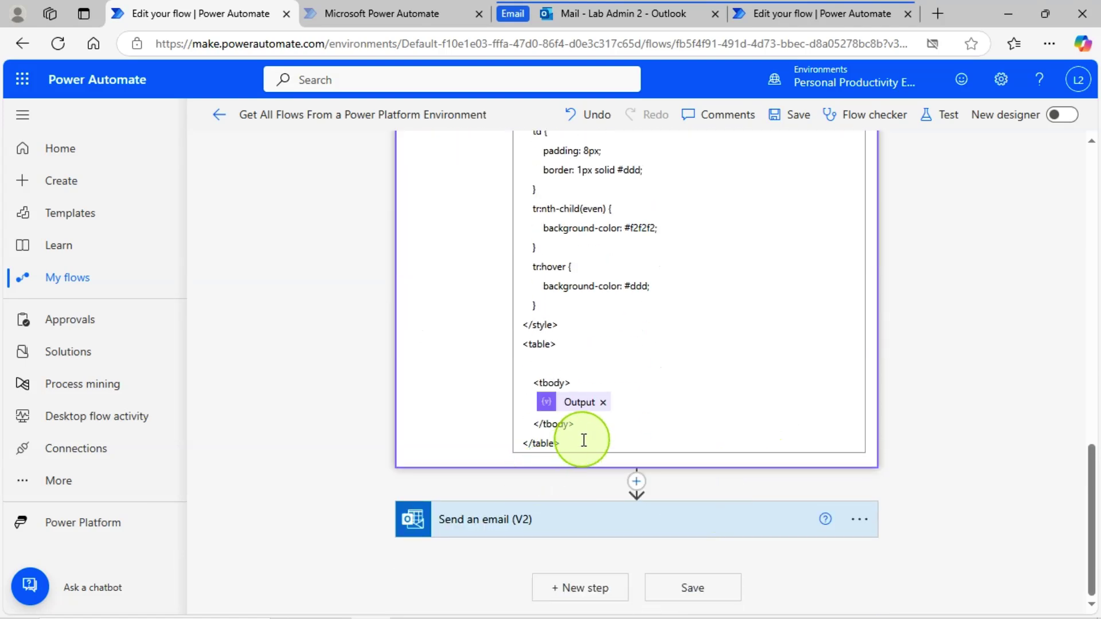
Expand Send an email (V2) and trace its body Outputs back to the Compose - Apply CSS to Table action and its HTML table Output.
left_click(468, 520)
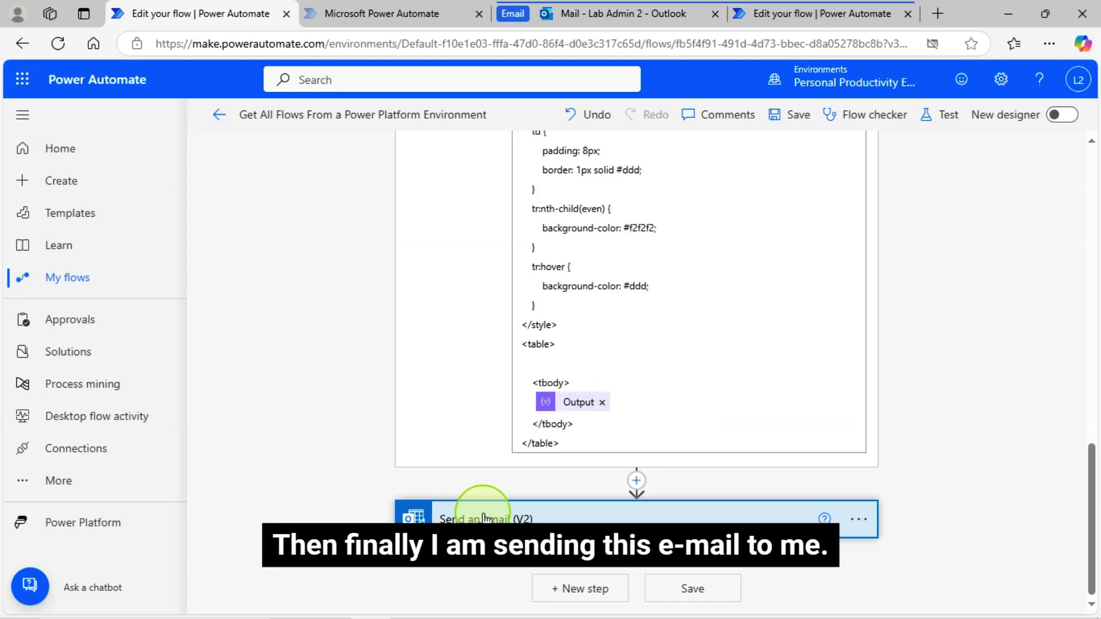
scroll(541, 493, "down", 3)
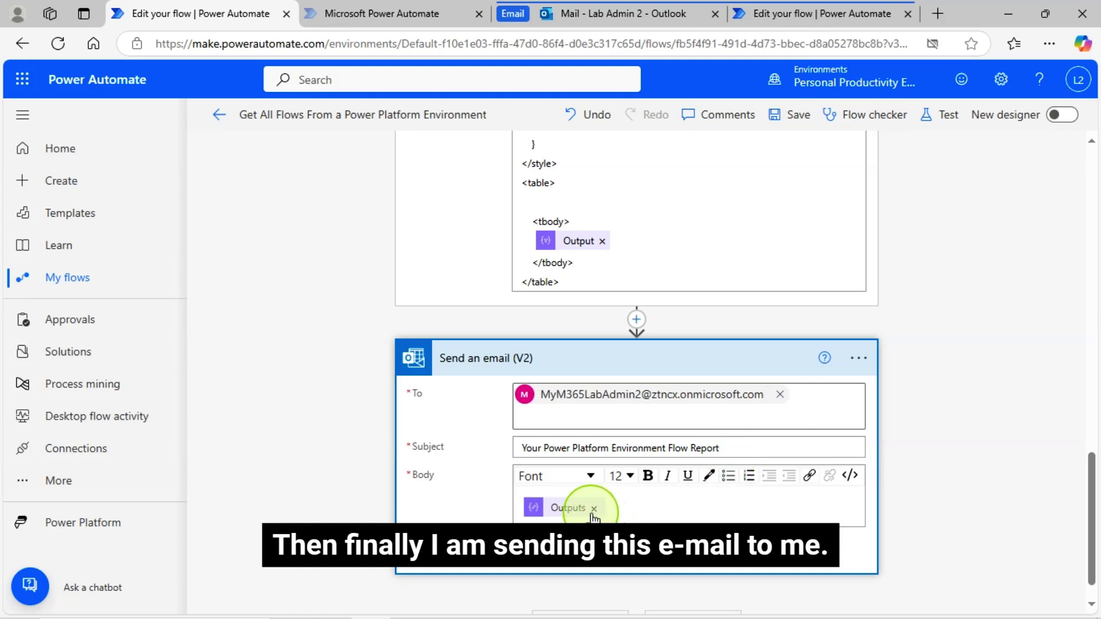
scroll(597, 451, "up", 1)
scroll(597, 451, "up", 10)
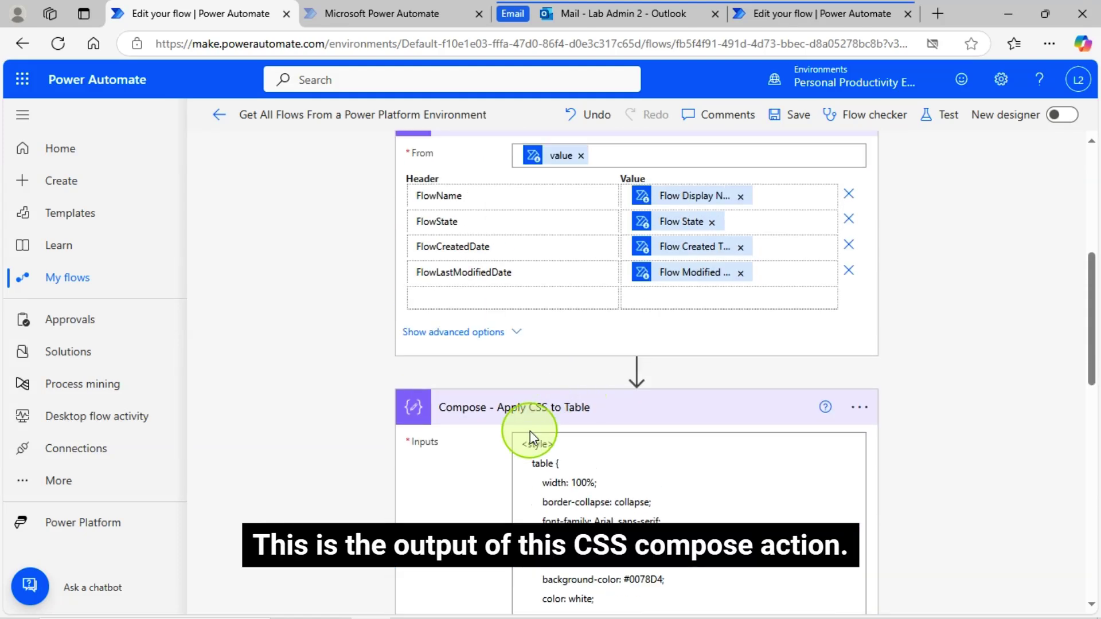
scroll(620, 441, "down", 7)
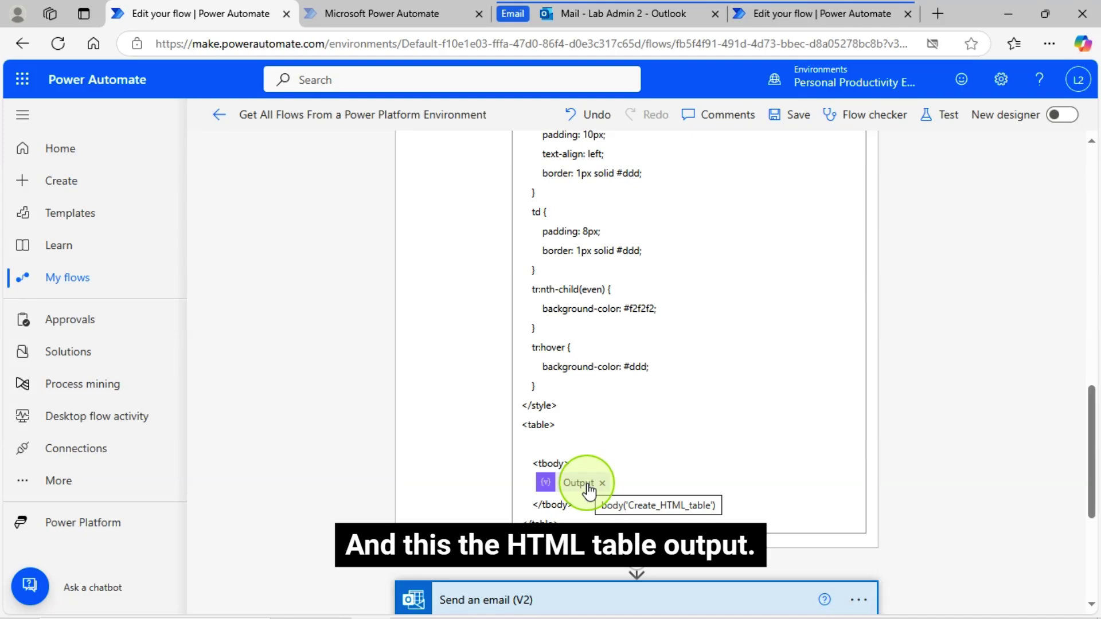
Trace the Create HTML table Output into the Compose - Apply CSS to Table body and look through the dynamic content available there.
scroll(588, 487, "up", 10)
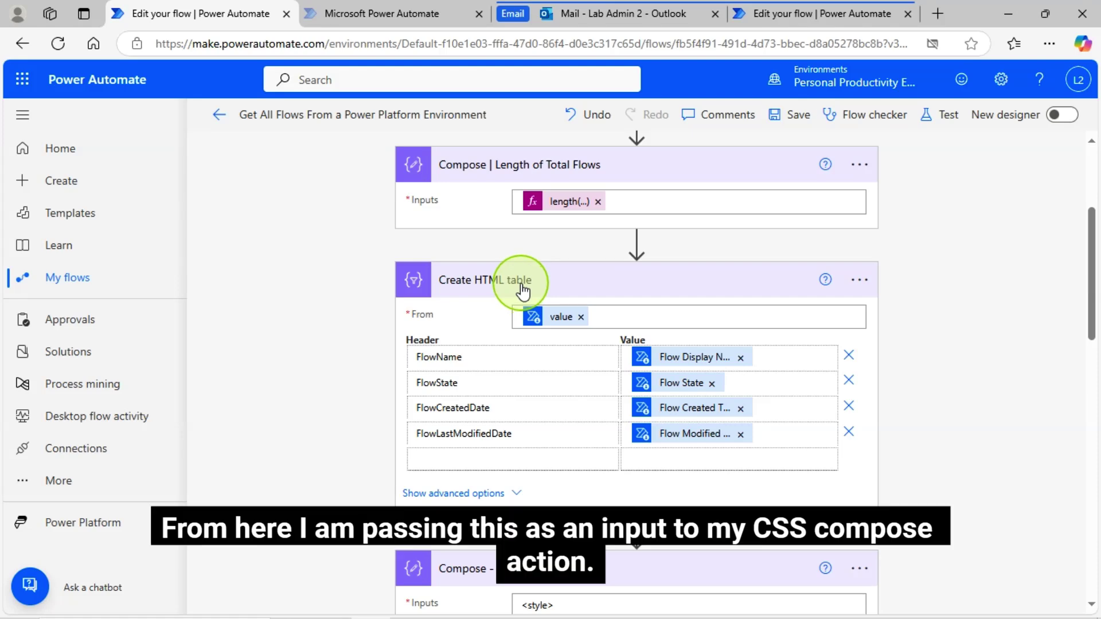
scroll(521, 350, "down", 10)
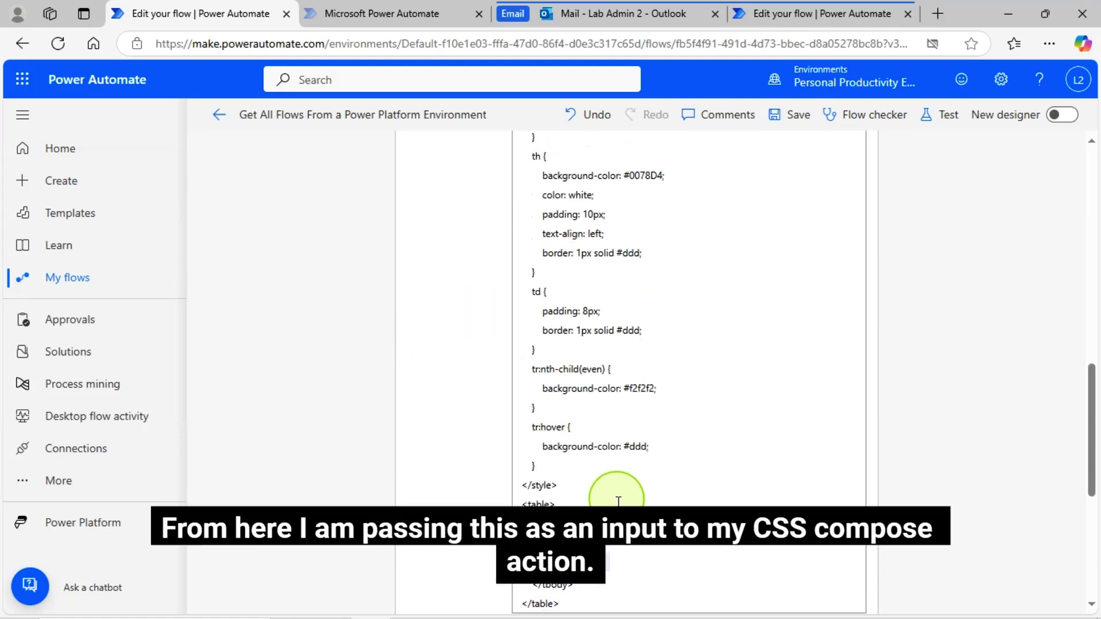
left_click(638, 407)
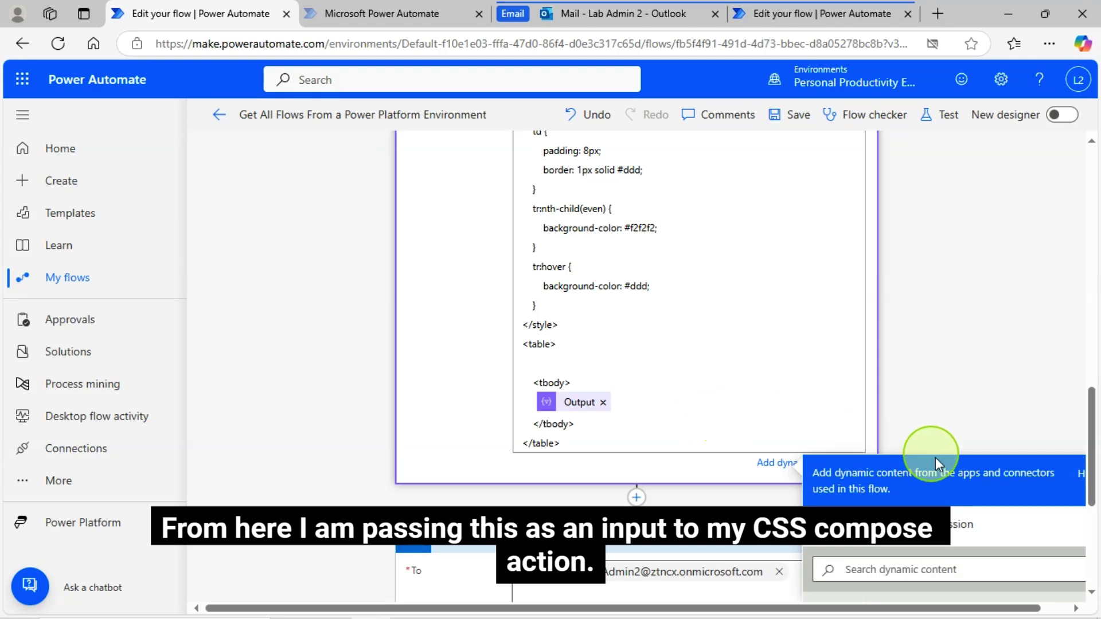
scroll(841, 472, "down", 3)
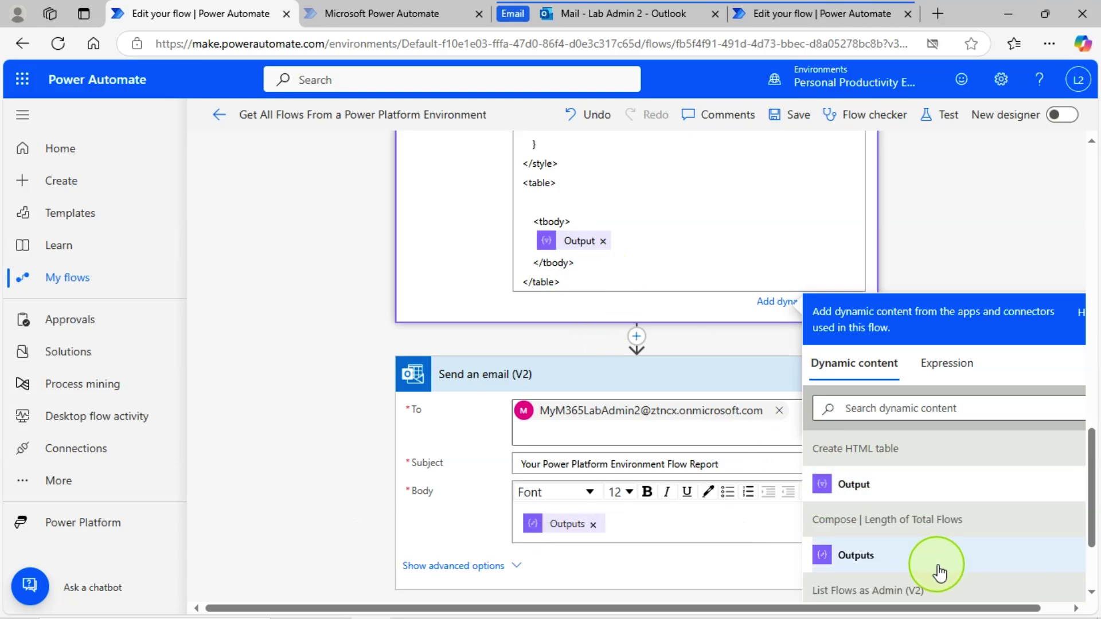
scroll(969, 565, "down", 1)
scroll(996, 550, "down", 1)
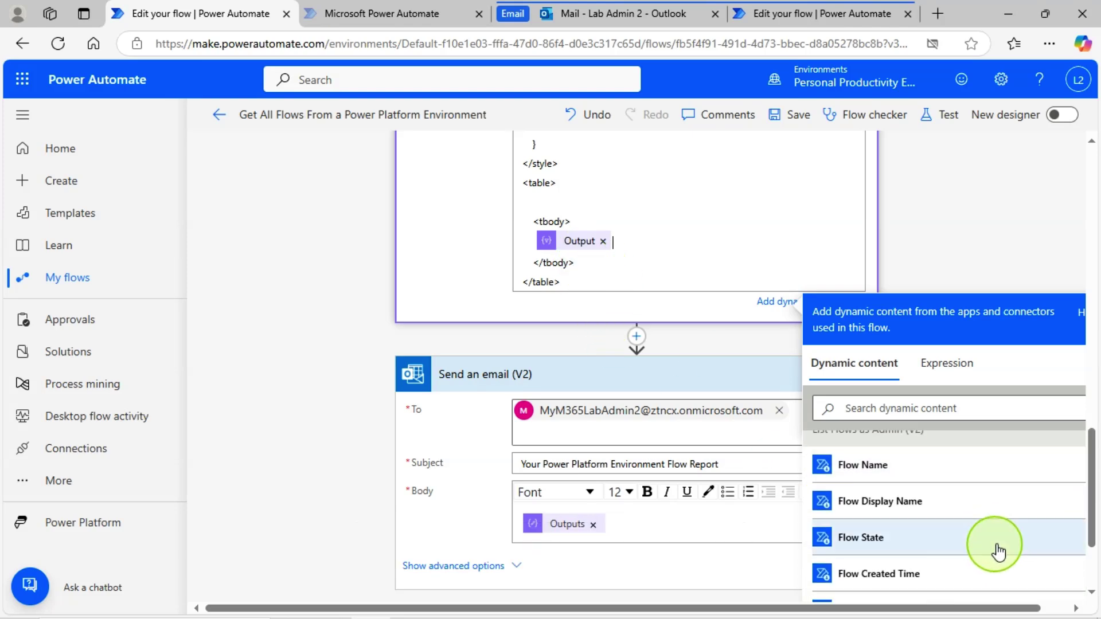
scroll(812, 400, "up", 2)
scroll(955, 409, "up", 3)
scroll(955, 409, "up", 8)
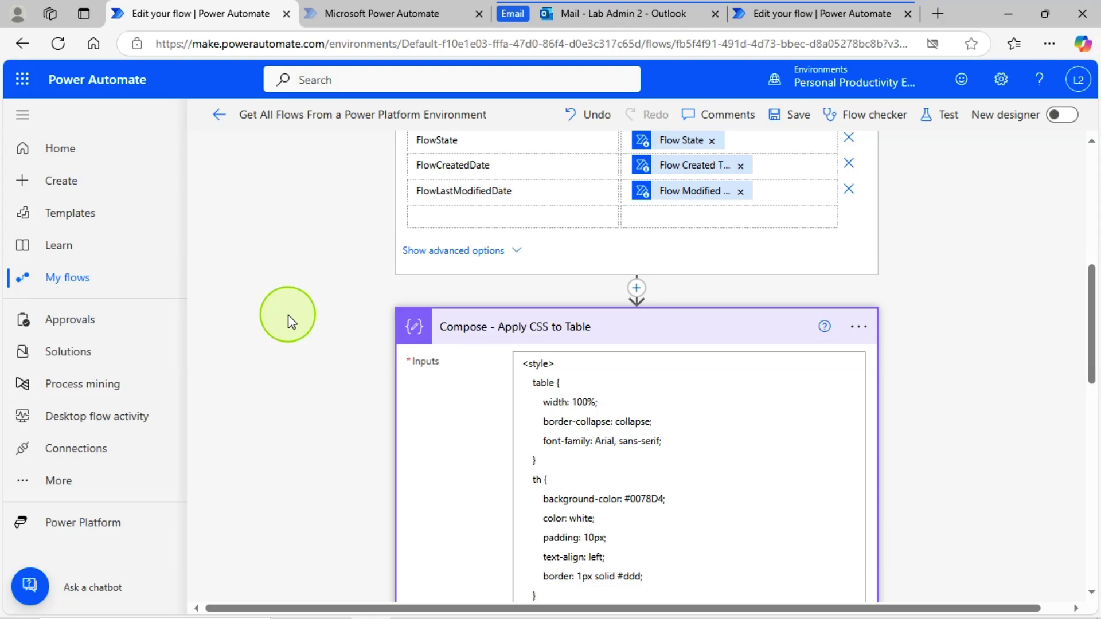
scroll(996, 365, "up", 3)
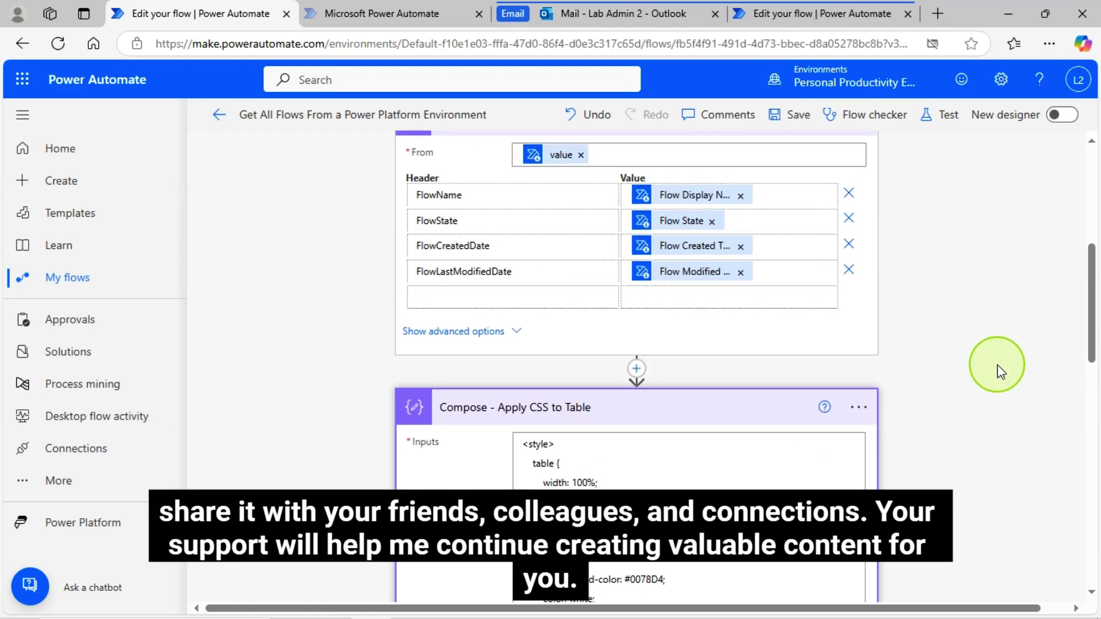